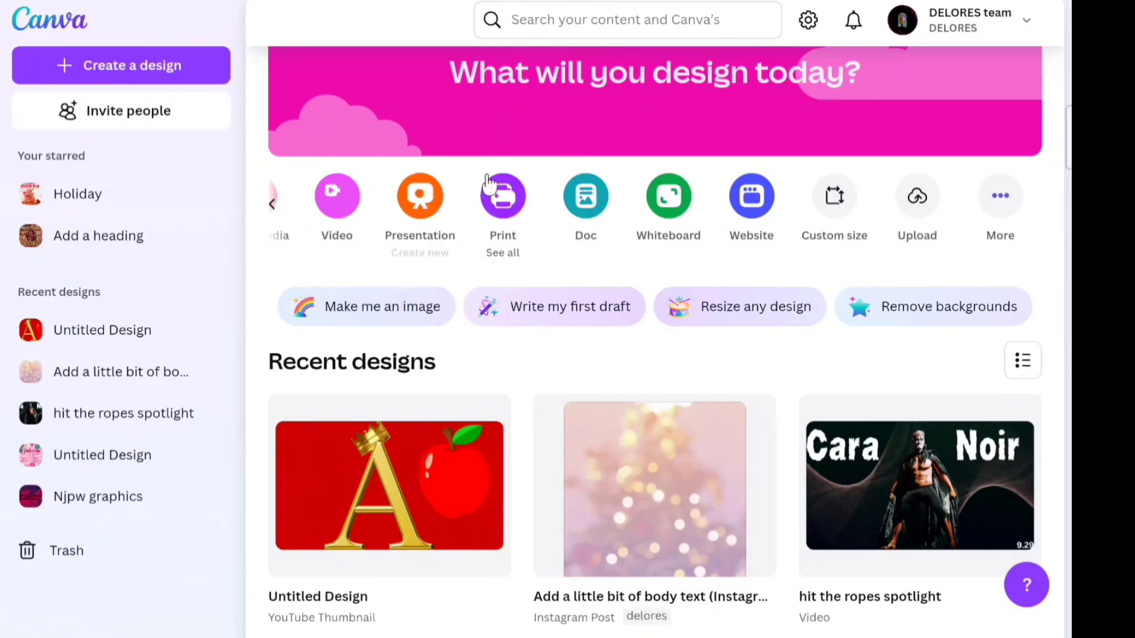
Step: Create a new Water Bottle design from the gift products in the print category
click(502, 203)
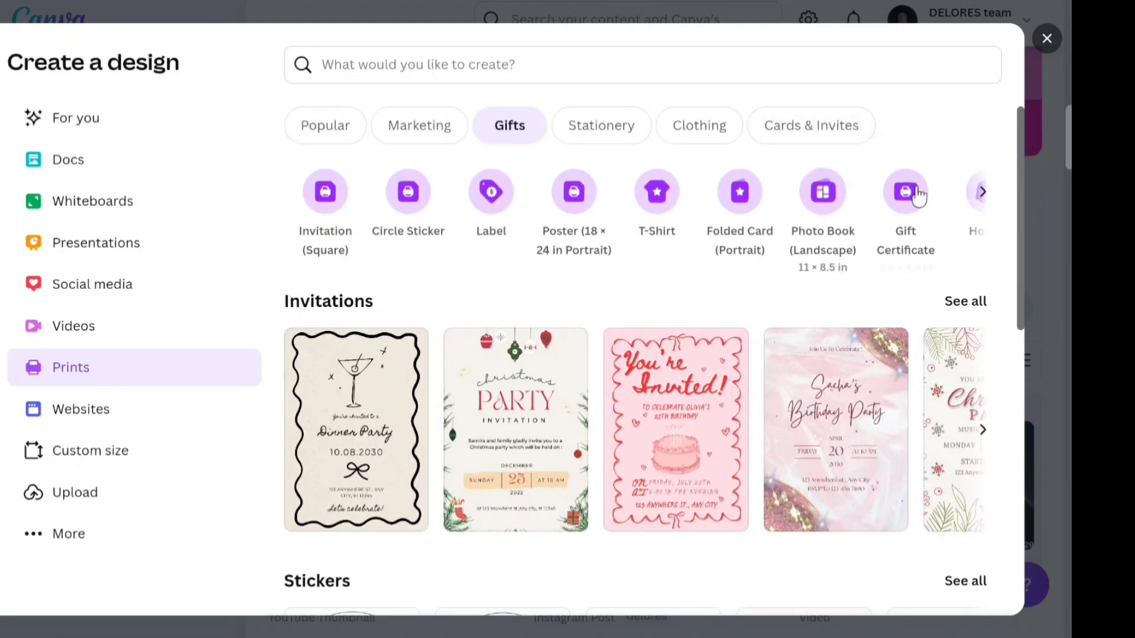
click(982, 192)
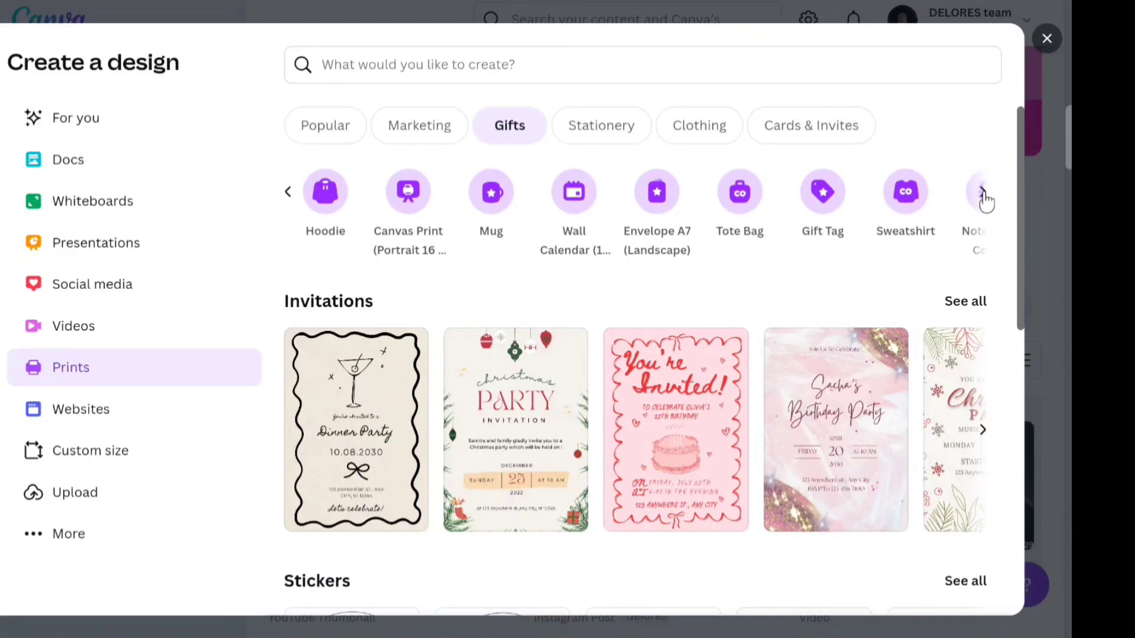
click(982, 192)
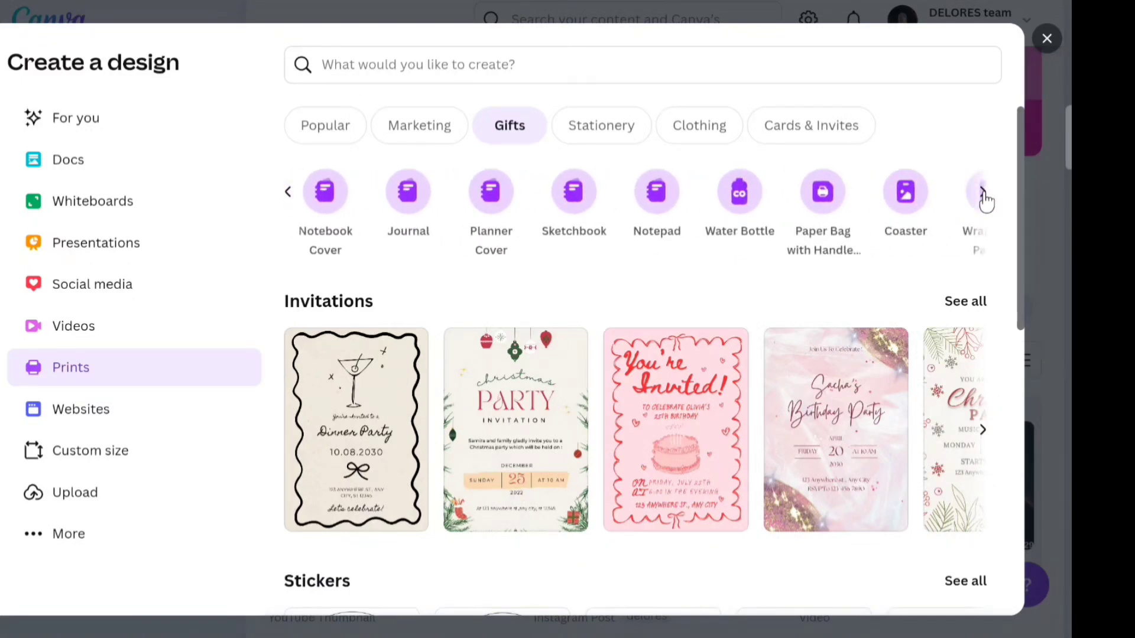
click(756, 198)
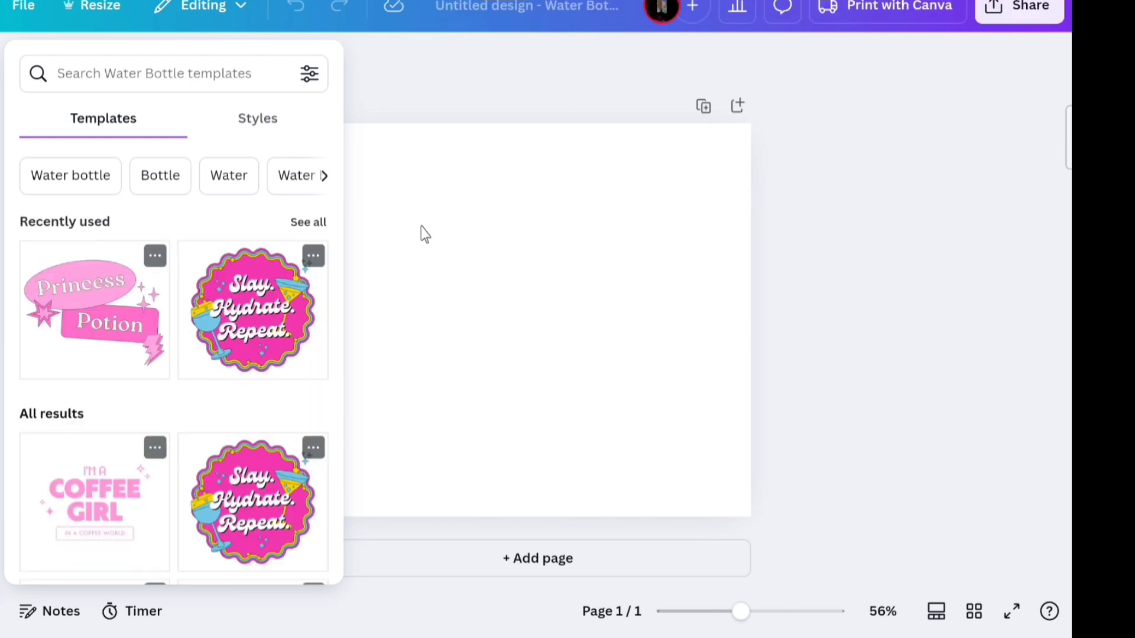
Step: Apply the recently used "Princess Potion" template to the page and delete its lightning bolt graphic
click(106, 279)
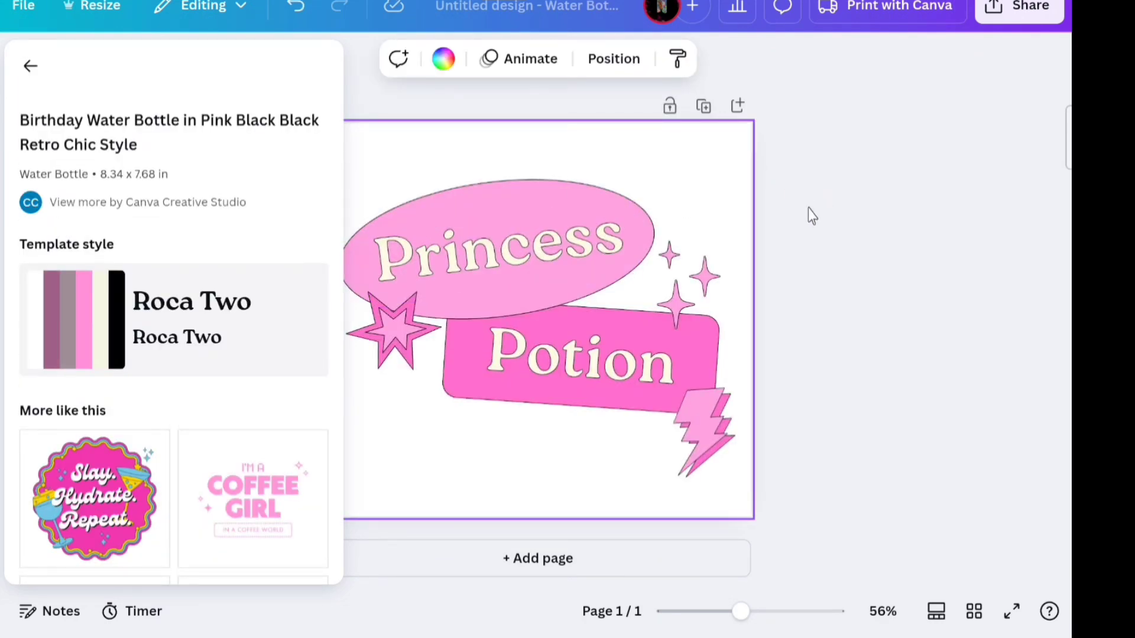
click(694, 413)
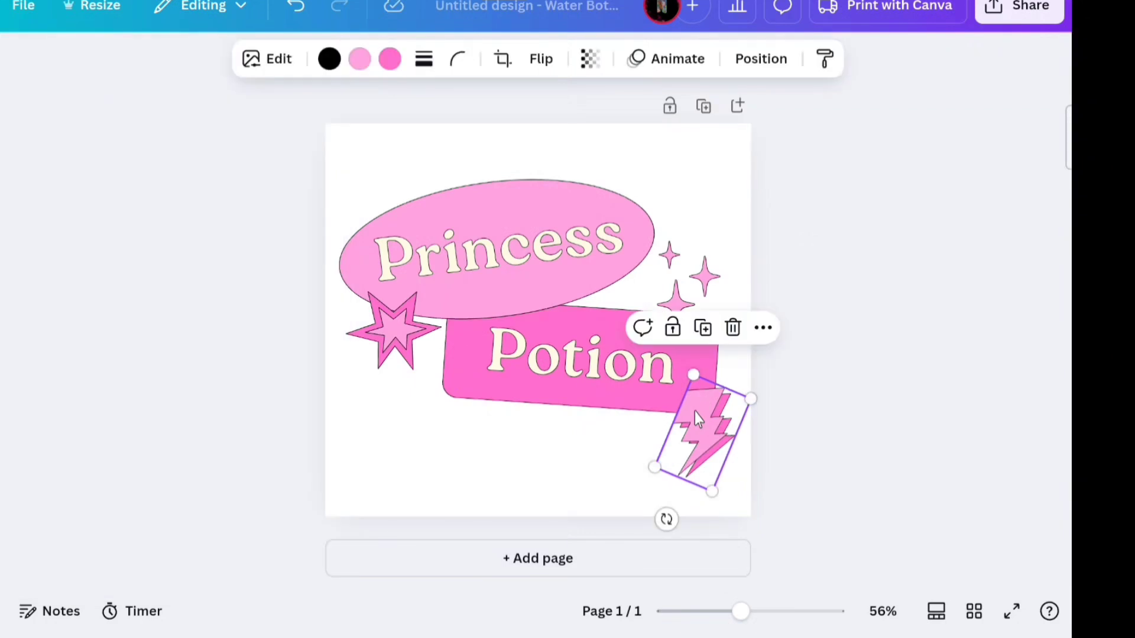
click(731, 326)
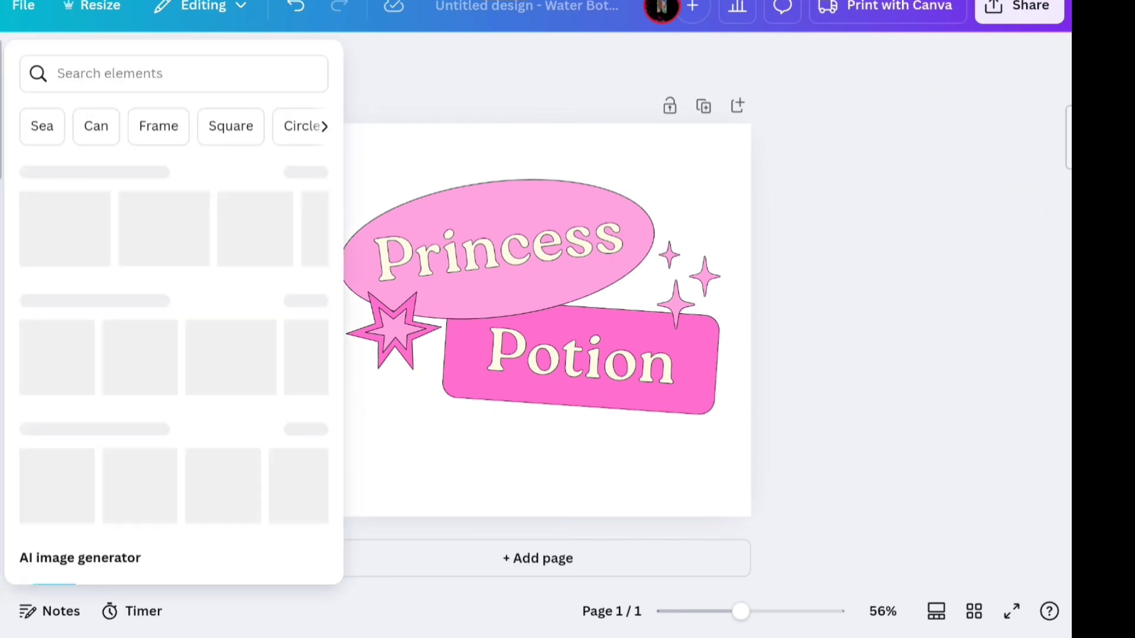
Step: Search the elements for "pink potion" and look through the photo results
click(1, 113)
click(193, 61)
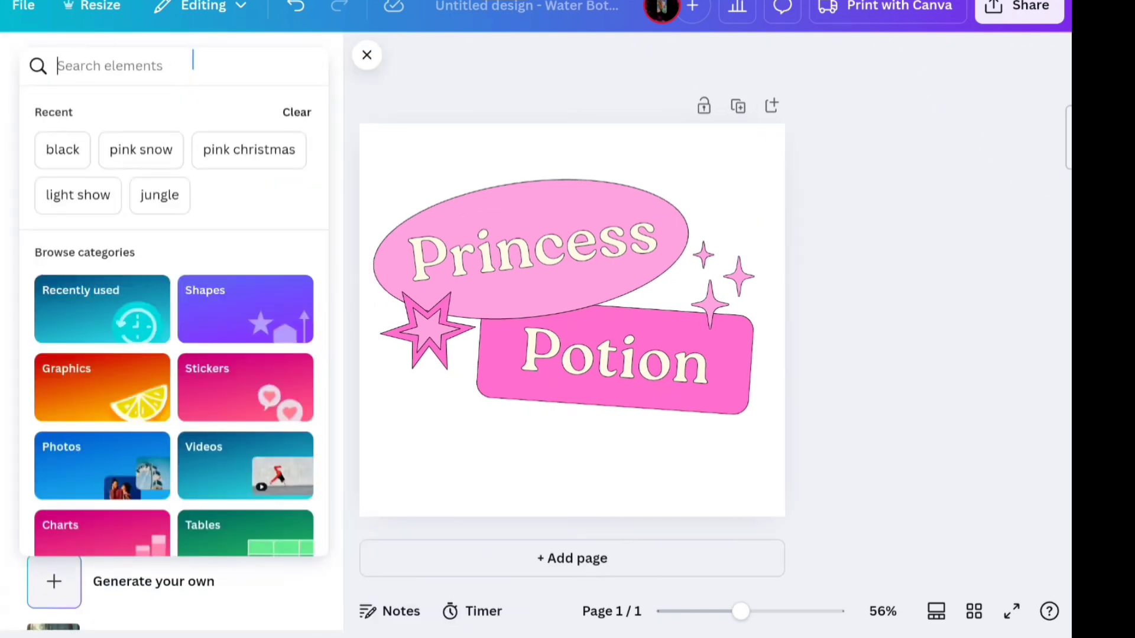
text(pink)
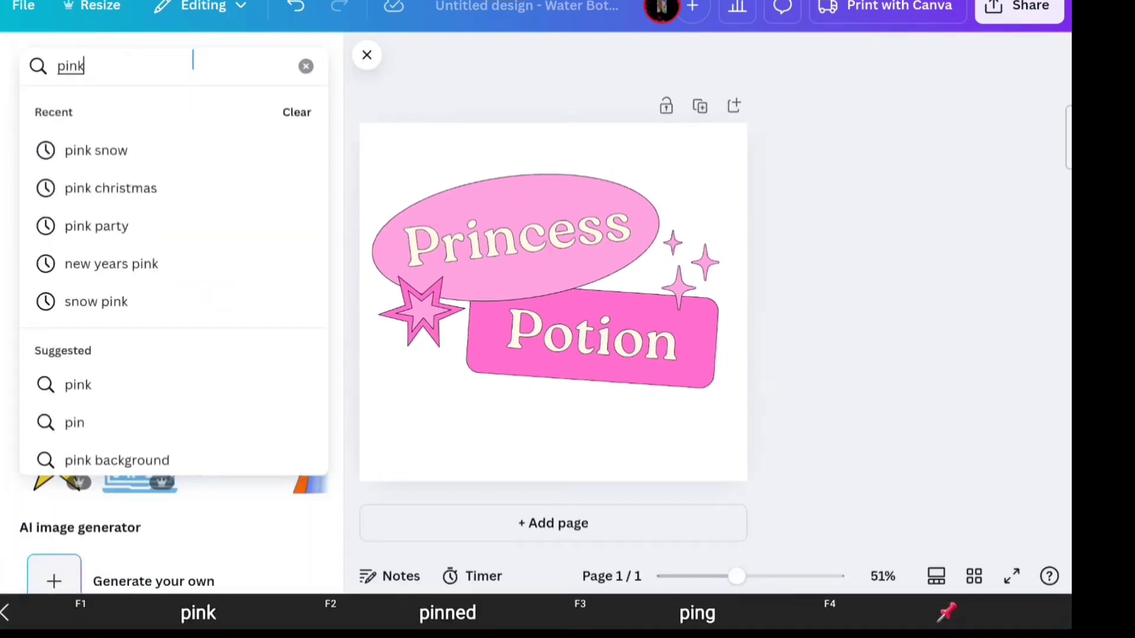
text( po)
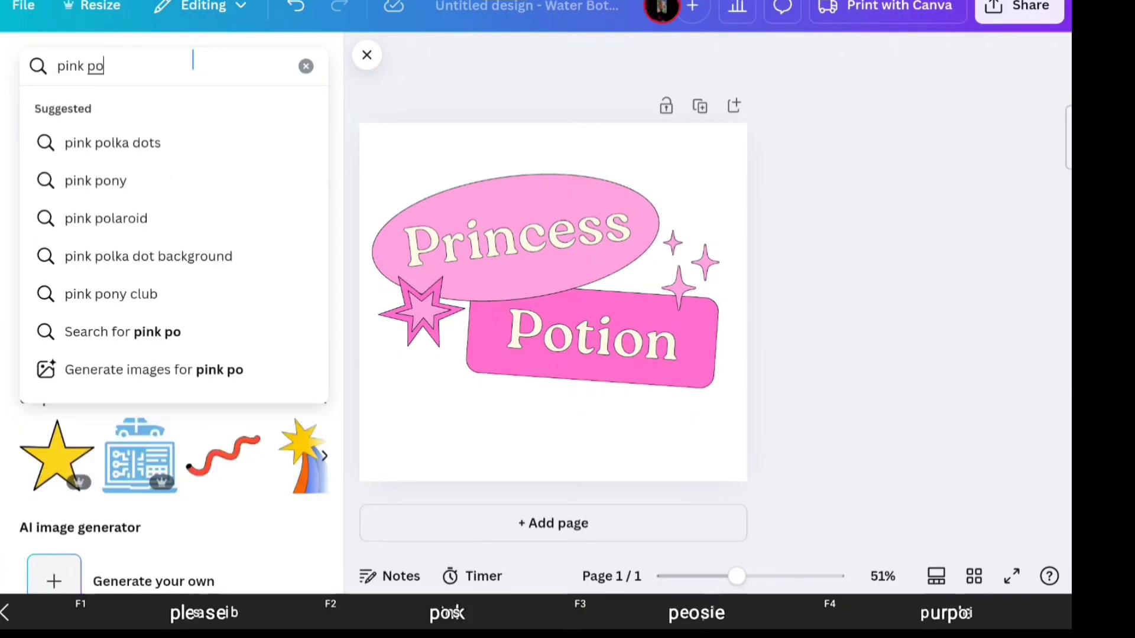
text(tion)
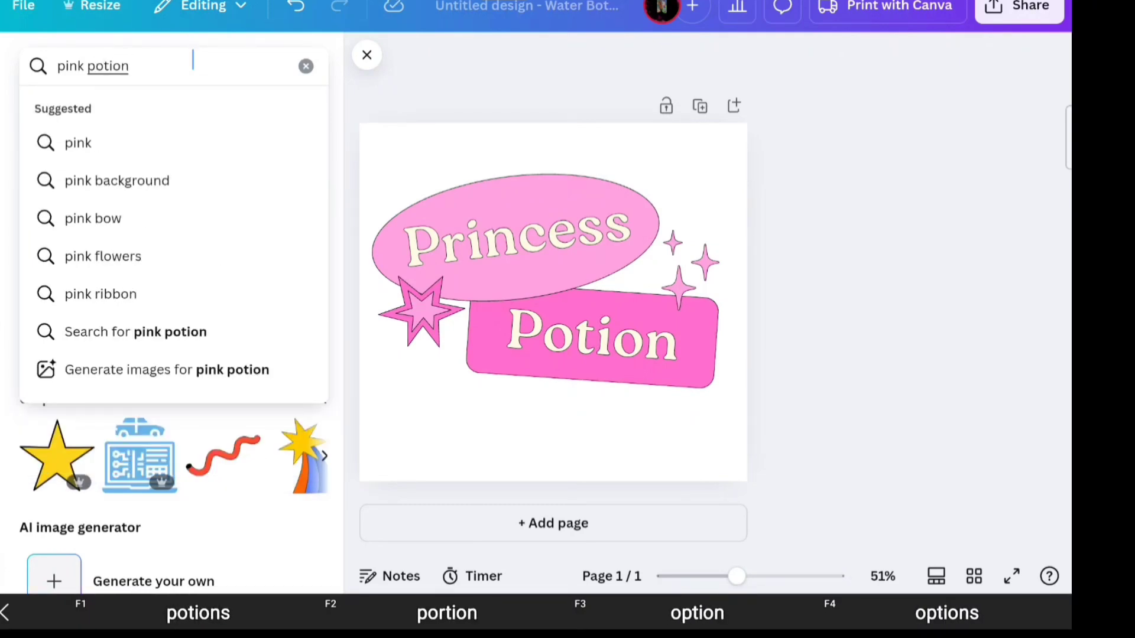
key(Return)
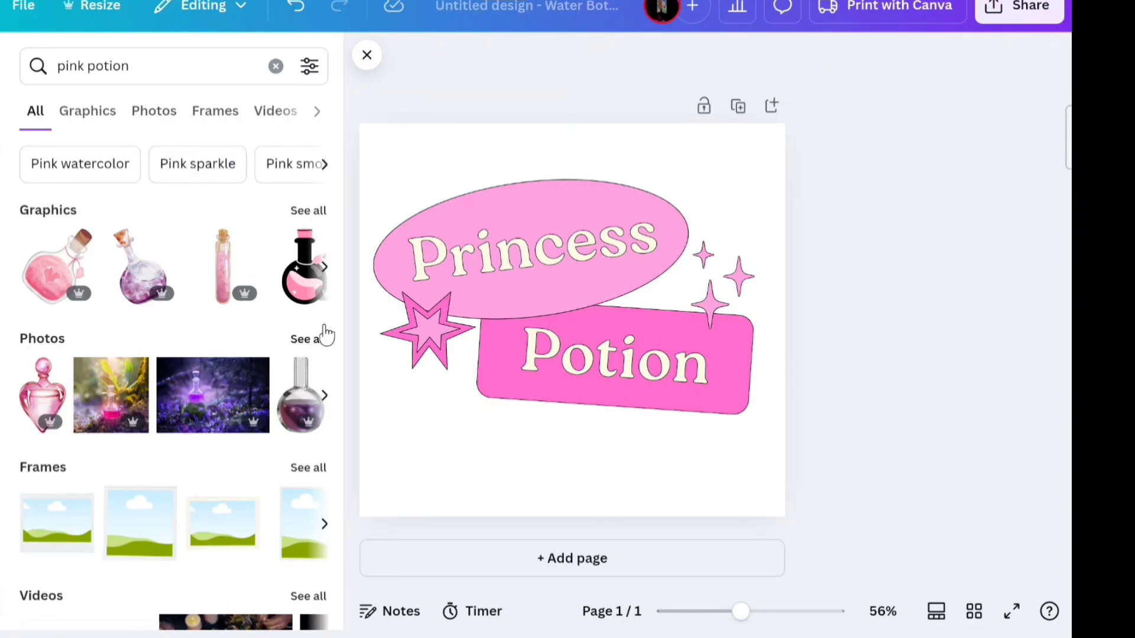
click(308, 340)
scroll(211, 355, down, 4)
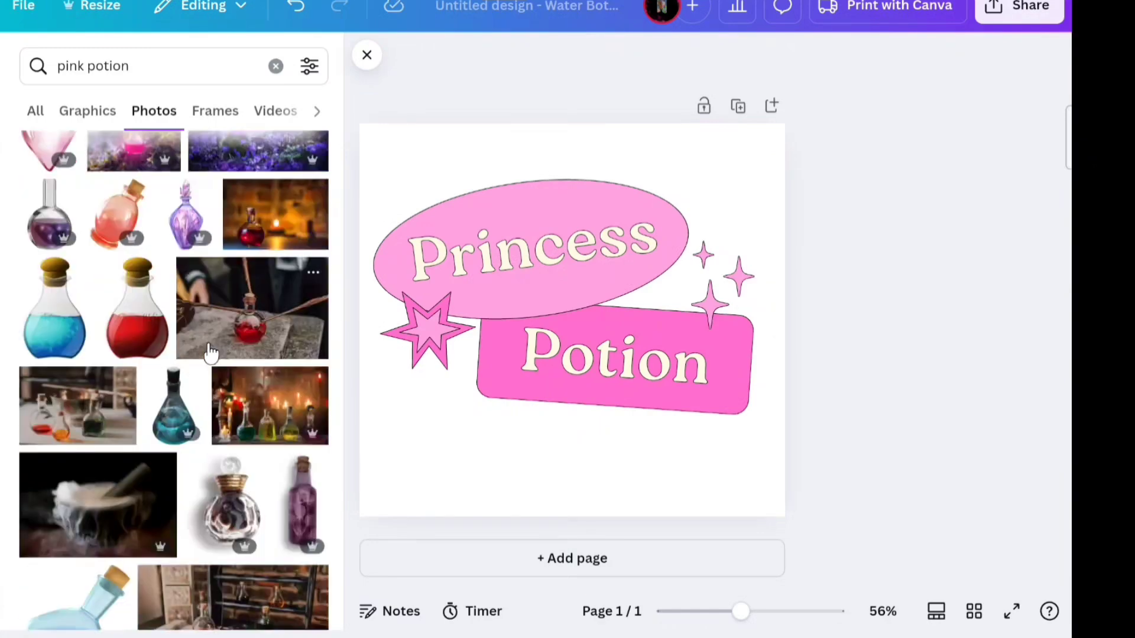
scroll(211, 352, down, 5)
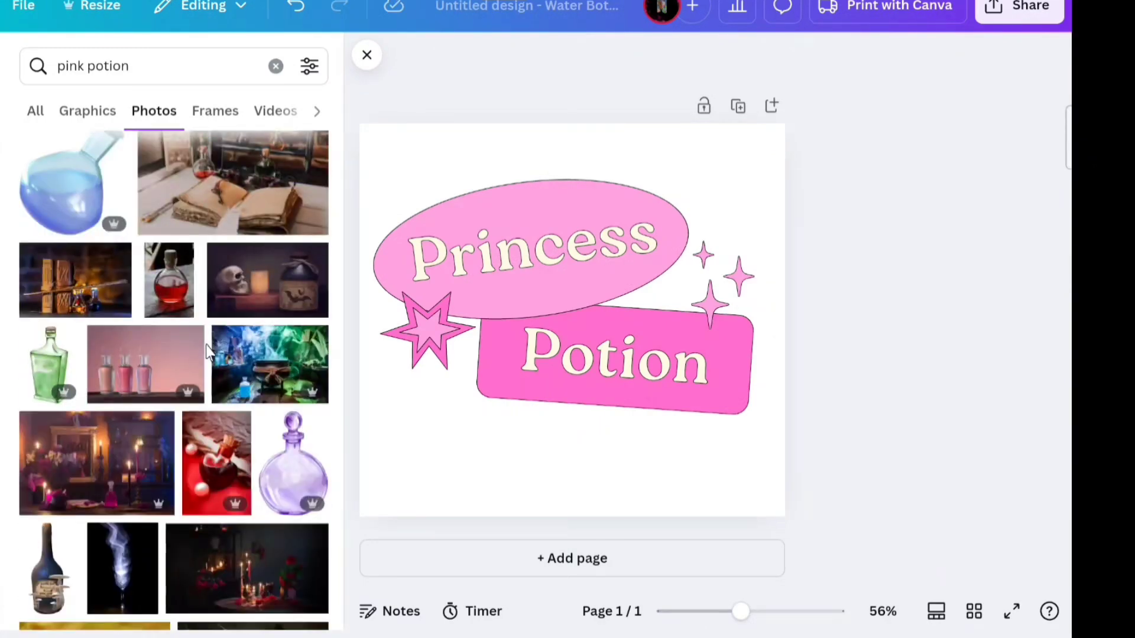
scroll(208, 352, up, 9)
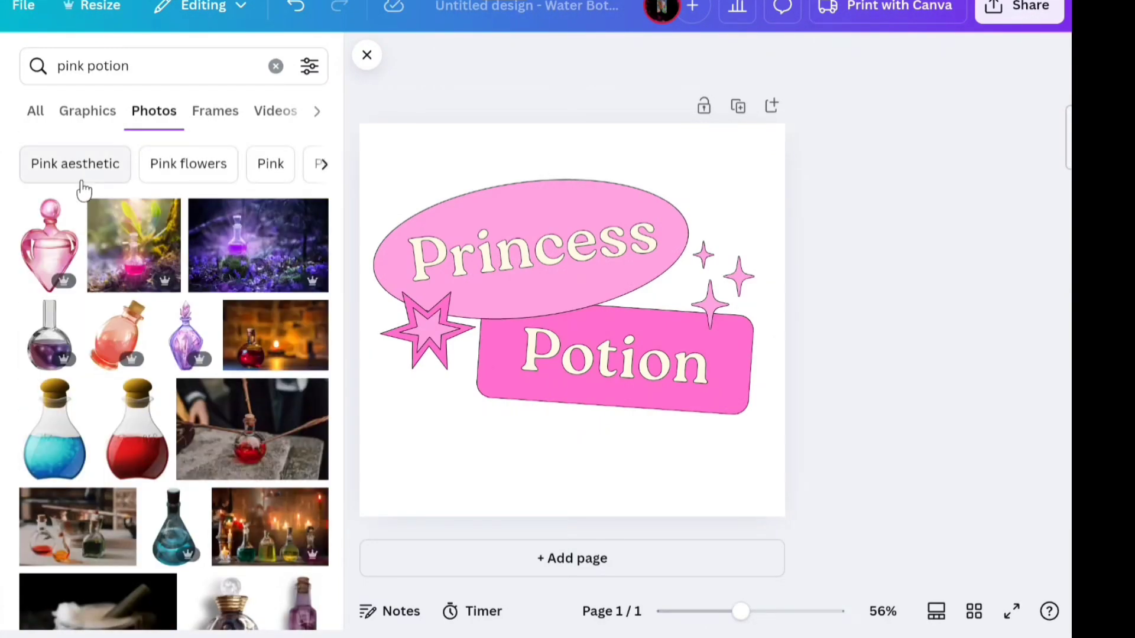
Step: Shorten the photo search term to "pink" and run the search
click(168, 58)
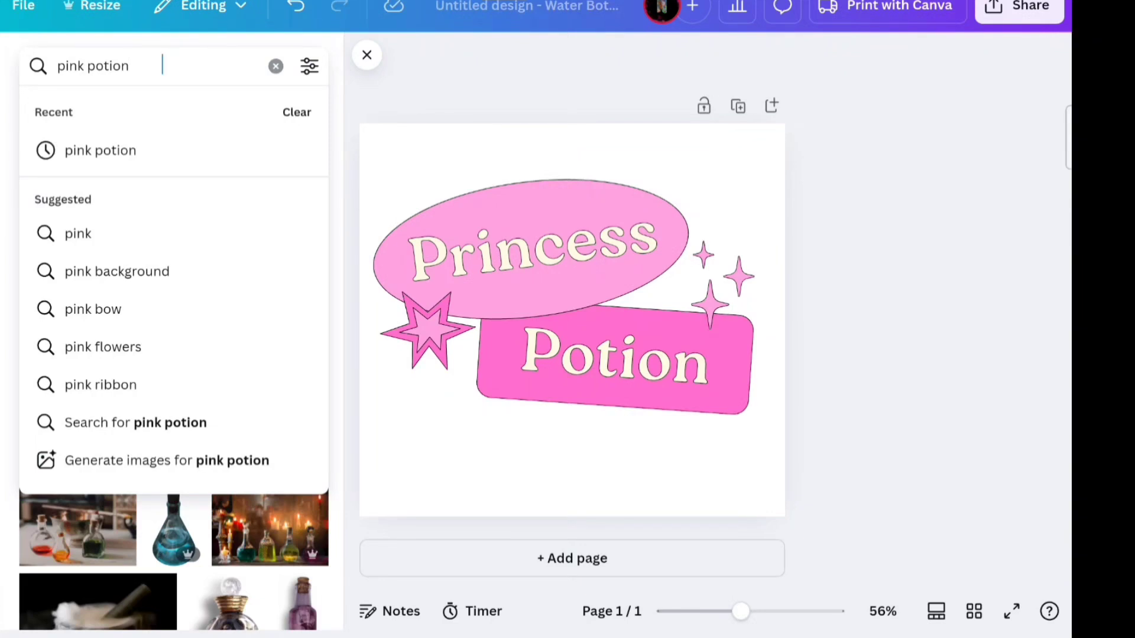
key(BackSpace)
key(BackSpace)
key(BackSpace)
key(BackSpace)
key(BackSpace)
key(BackSpace)
key(BackSpace)
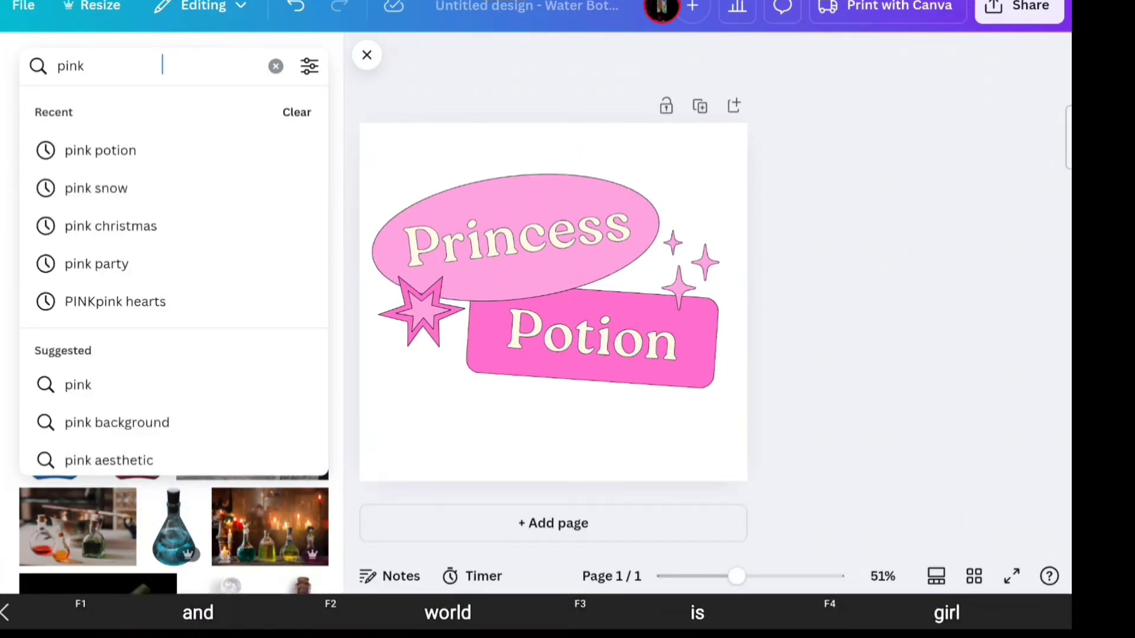
key(Return)
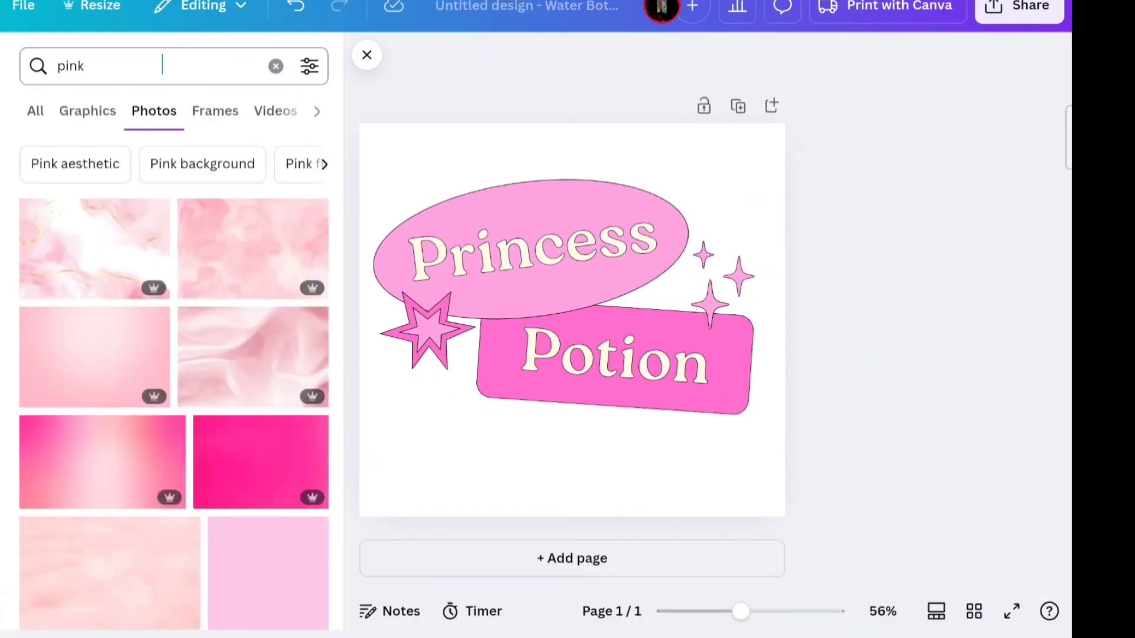
Step: Search the photos for "pink bubles" and set the first pink bubble image as the page background
click(114, 65)
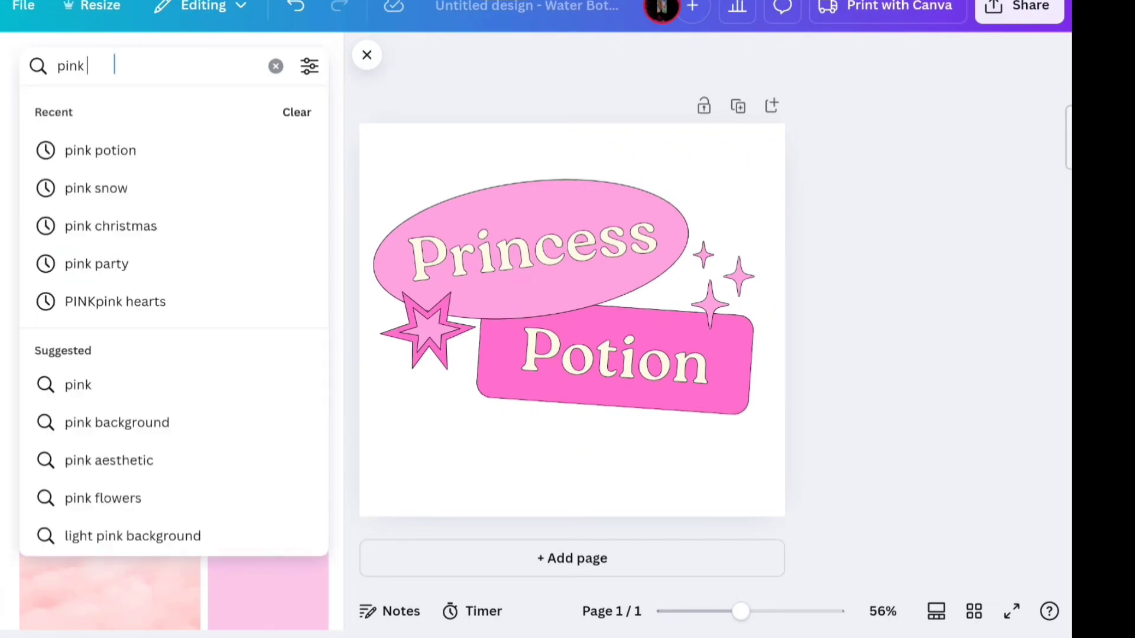
text(bub)
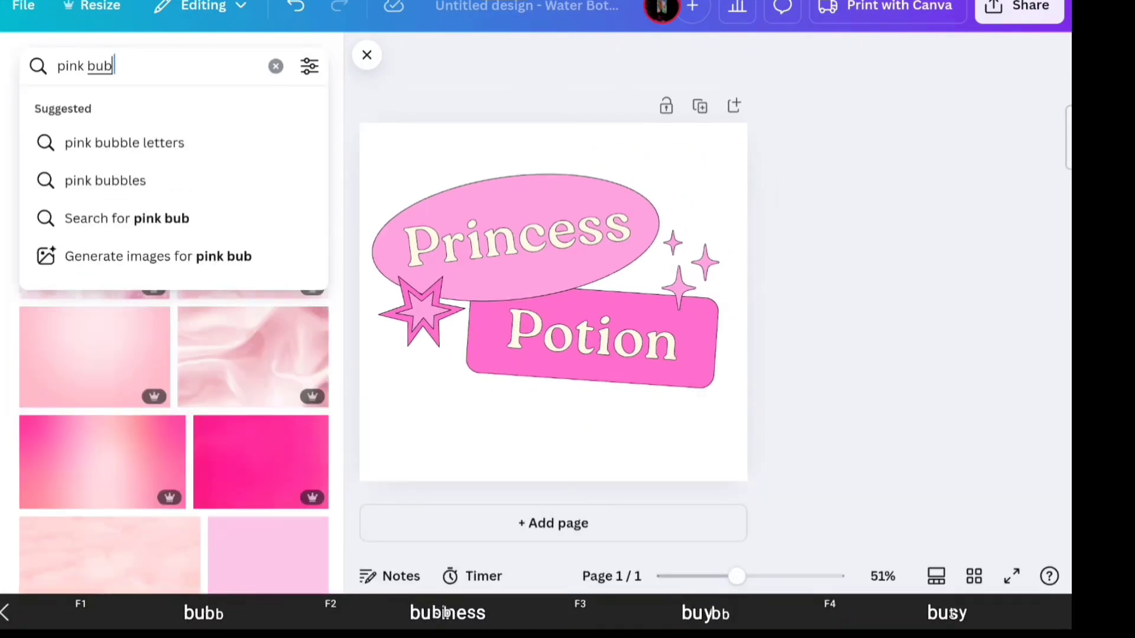
text(les)
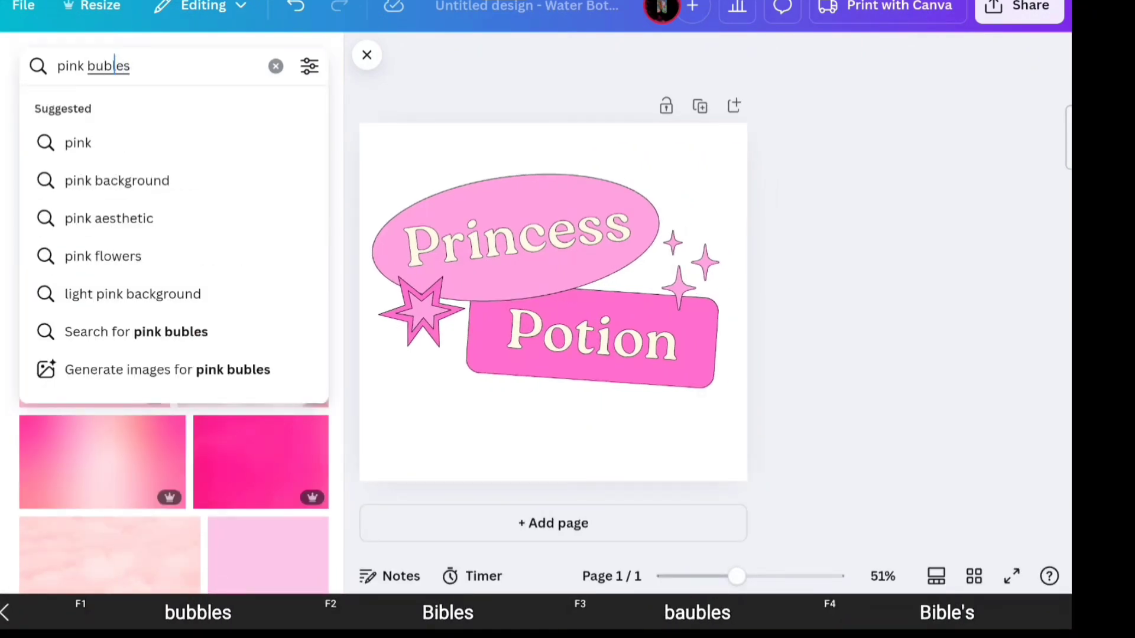
key(Return)
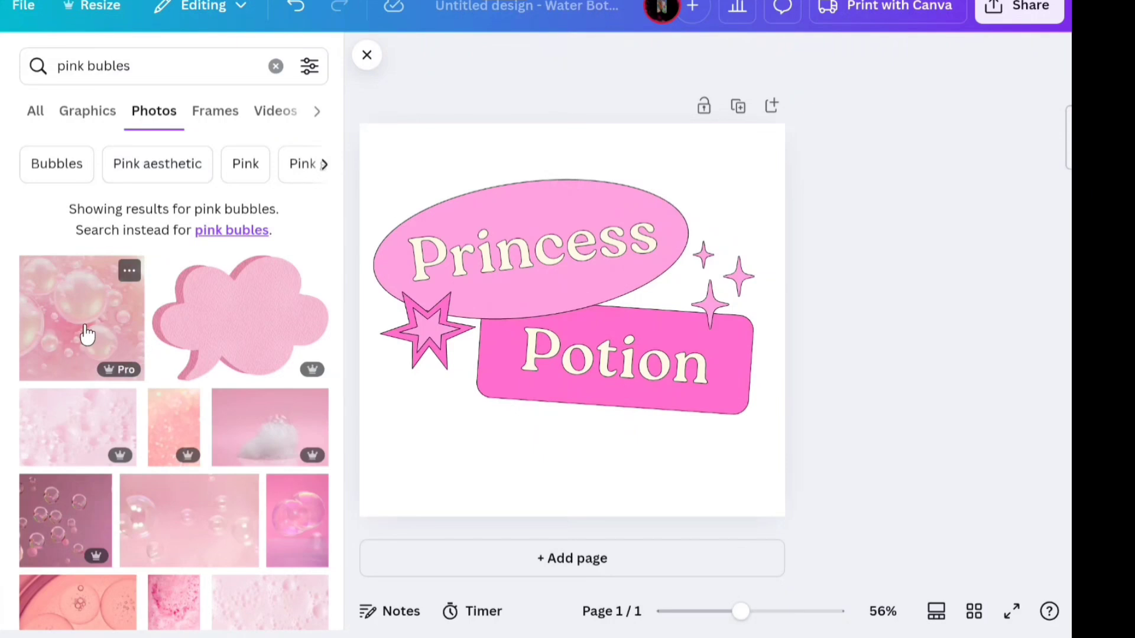
click(87, 334)
right_click(477, 300)
mouse_move(486, 273)
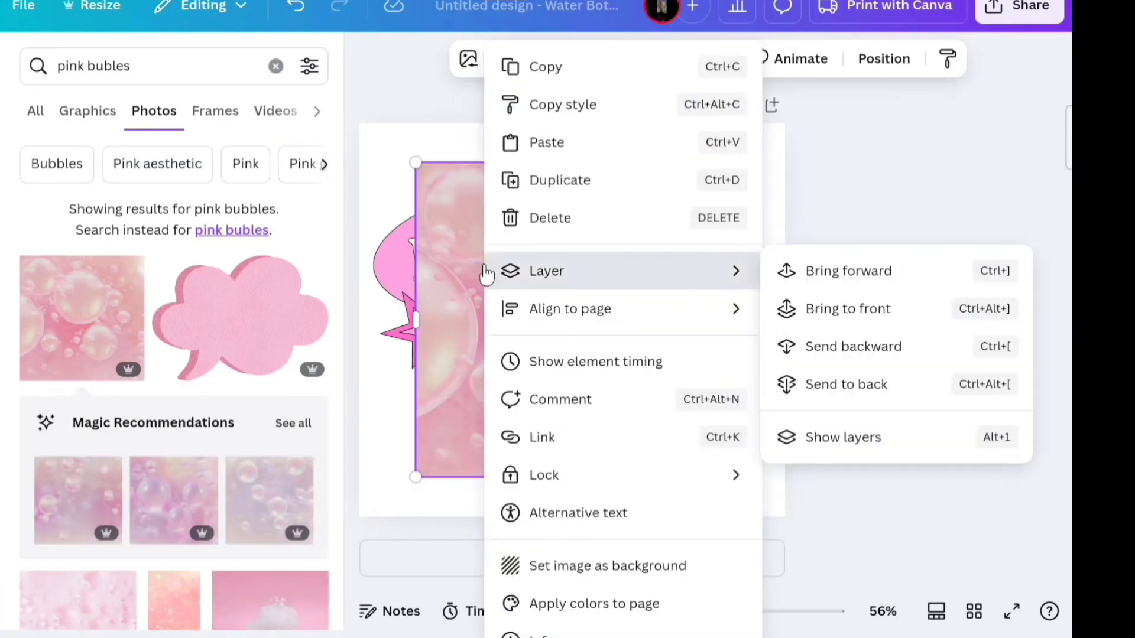
click(500, 565)
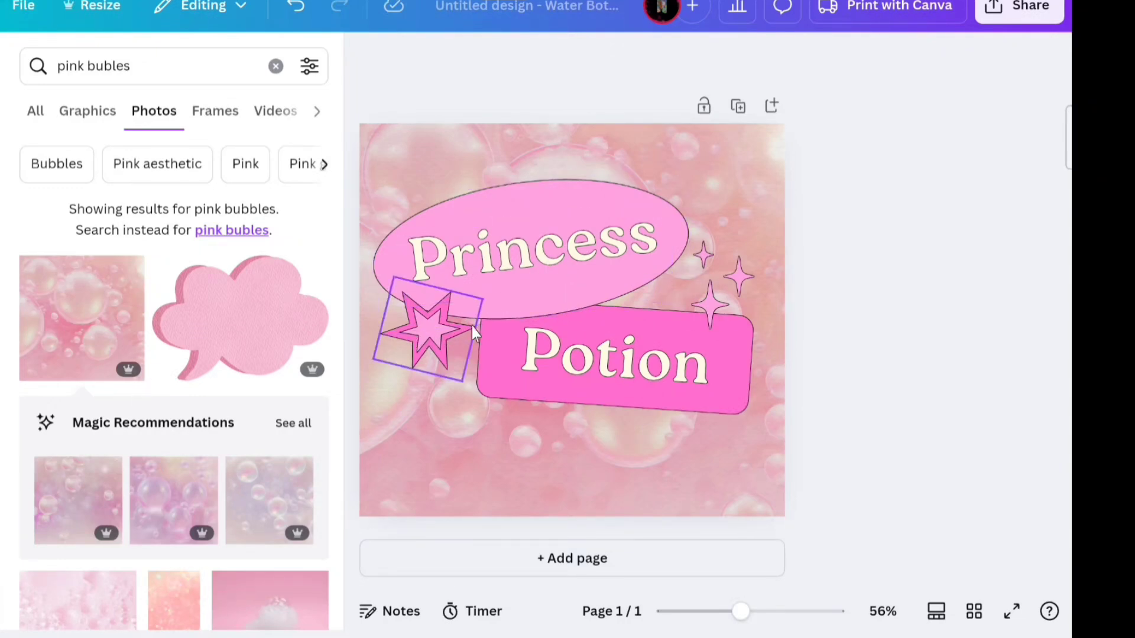
Step: Delete the pink starburst beside the "Potion" label and the sparkle cluster above it
click(430, 339)
key(Escape)
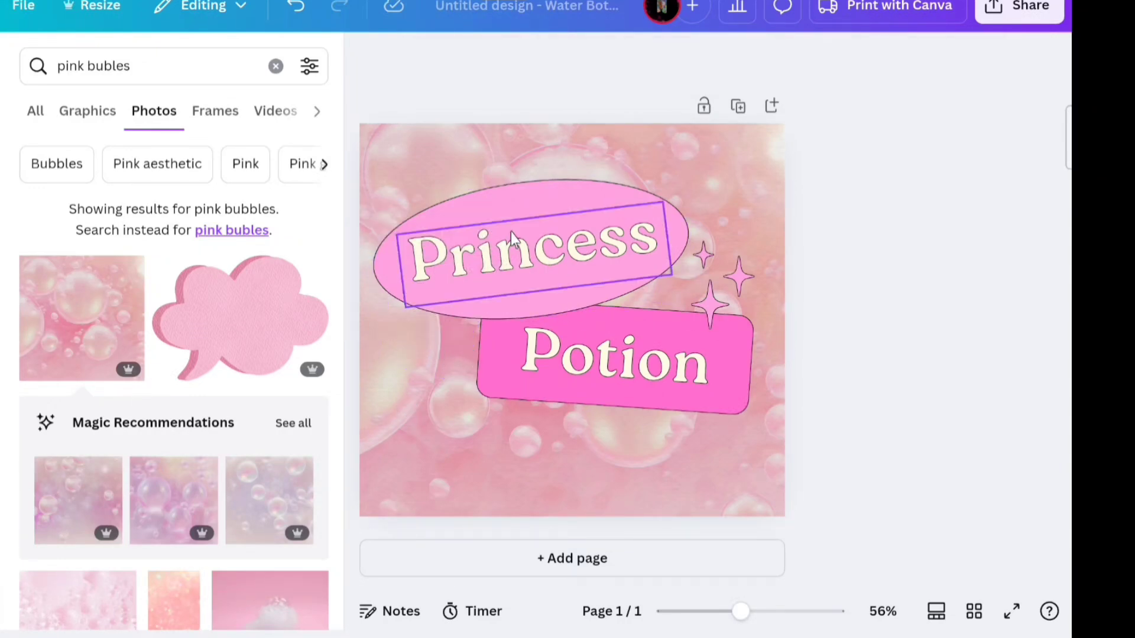
click(711, 281)
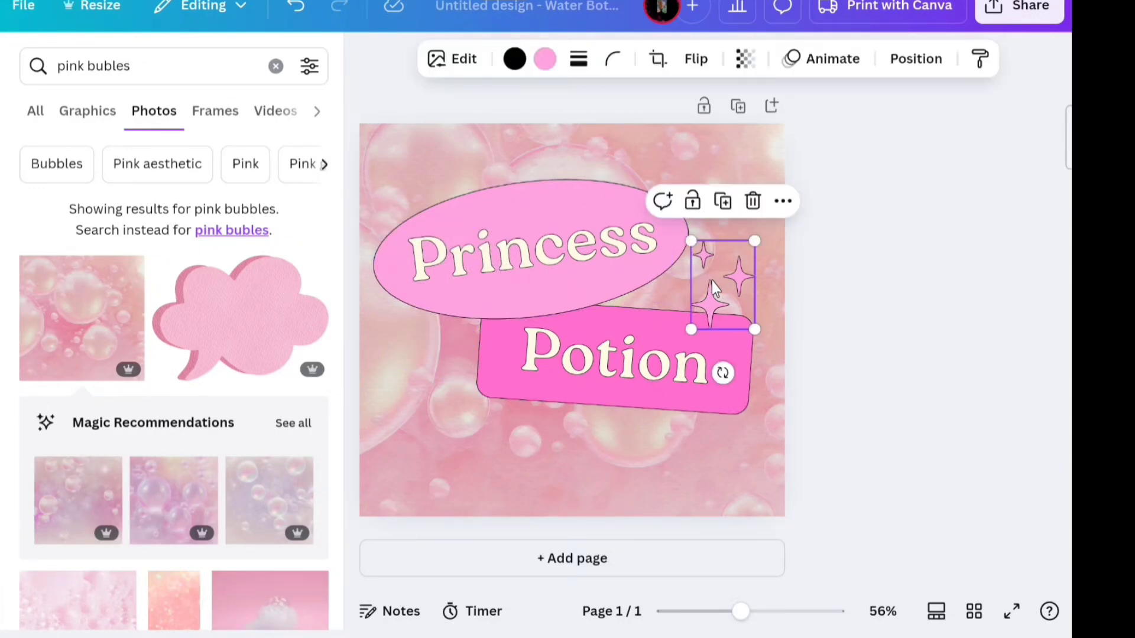
click(753, 202)
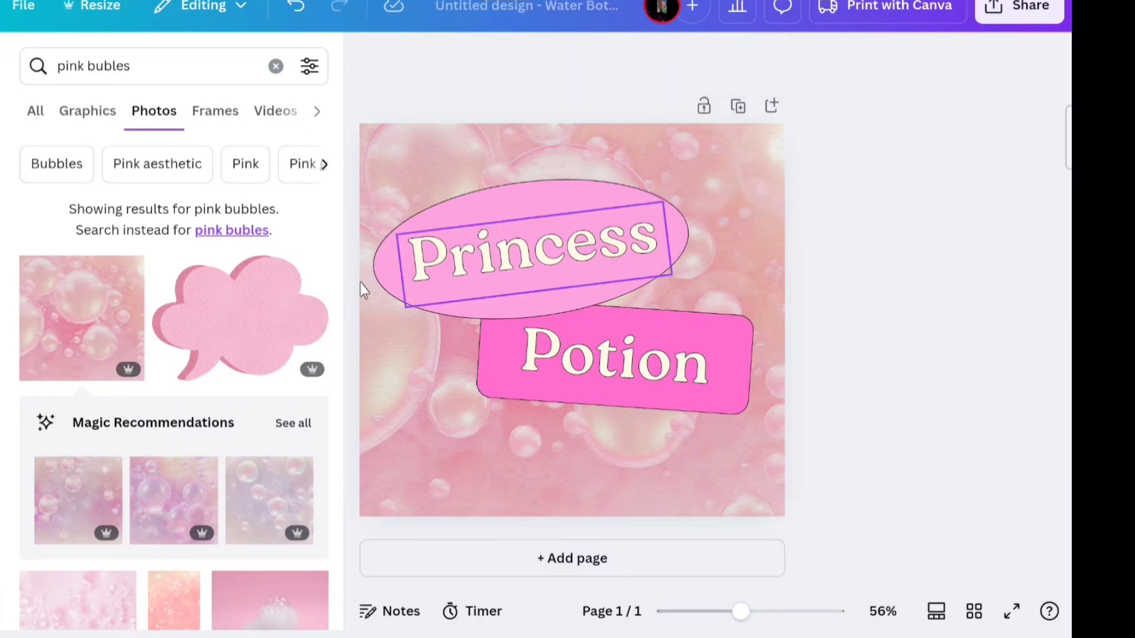
Step: Fill the oval behind "Princess" with the hot pink from the Brand Kit palette
click(529, 190)
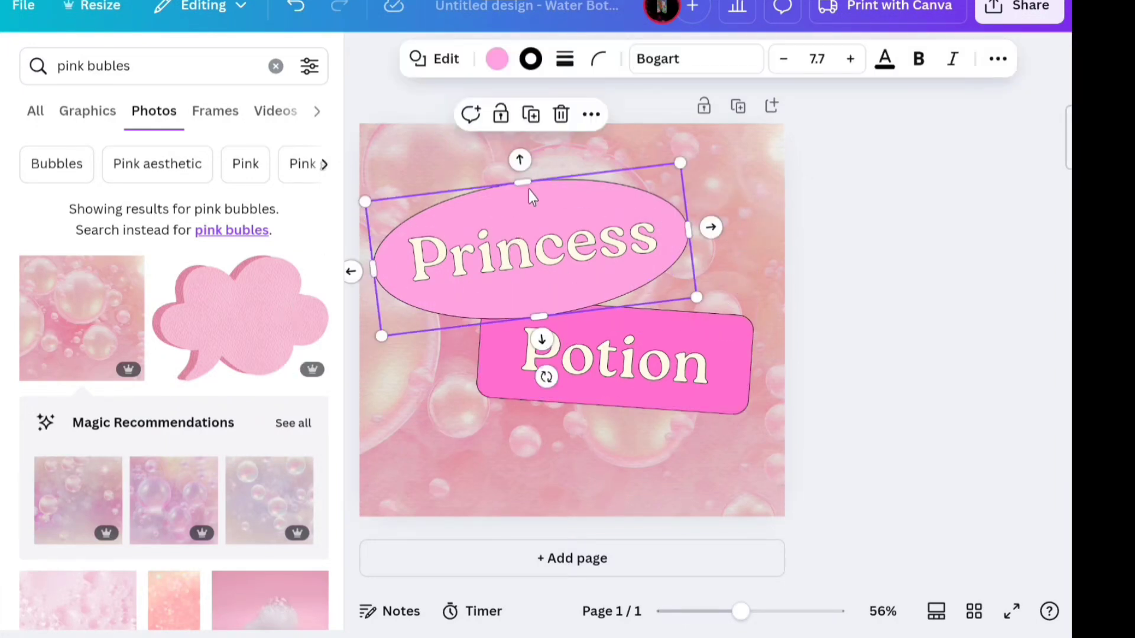
click(498, 59)
click(44, 341)
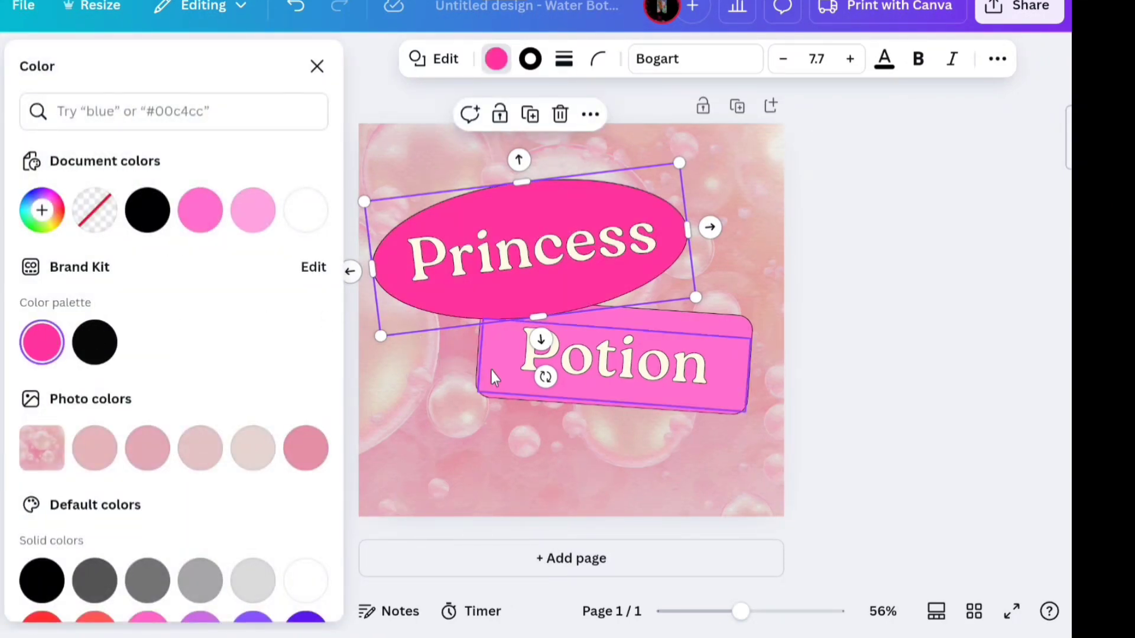
Step: Fill the rounded rectangle behind "Potion" with the same hot pink as the oval
click(490, 370)
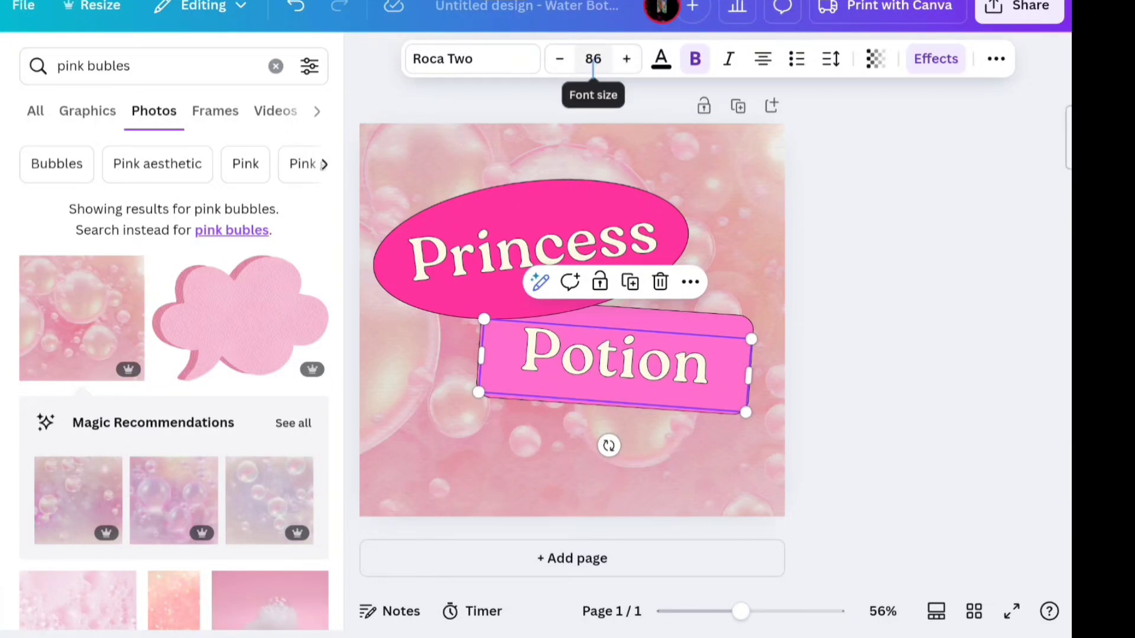
click(476, 407)
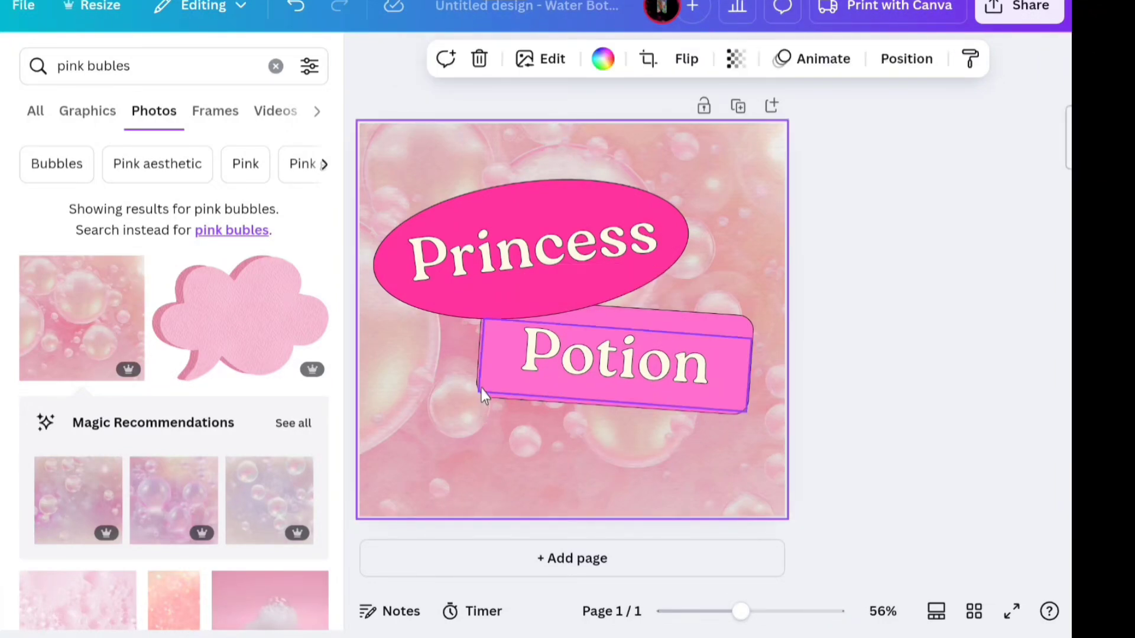
click(603, 317)
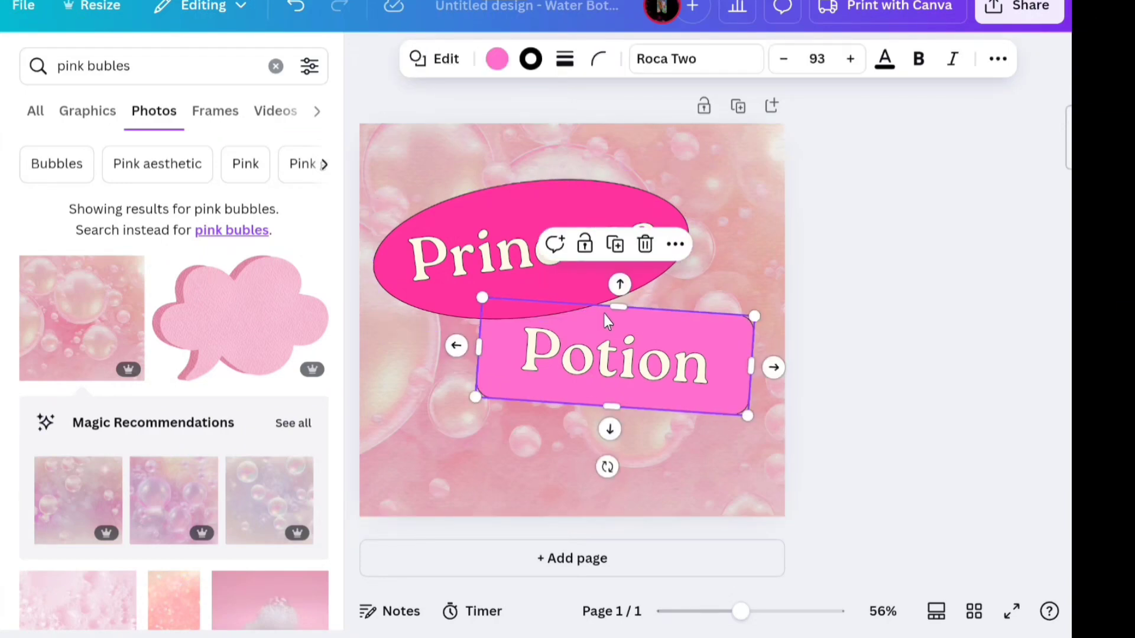
click(496, 59)
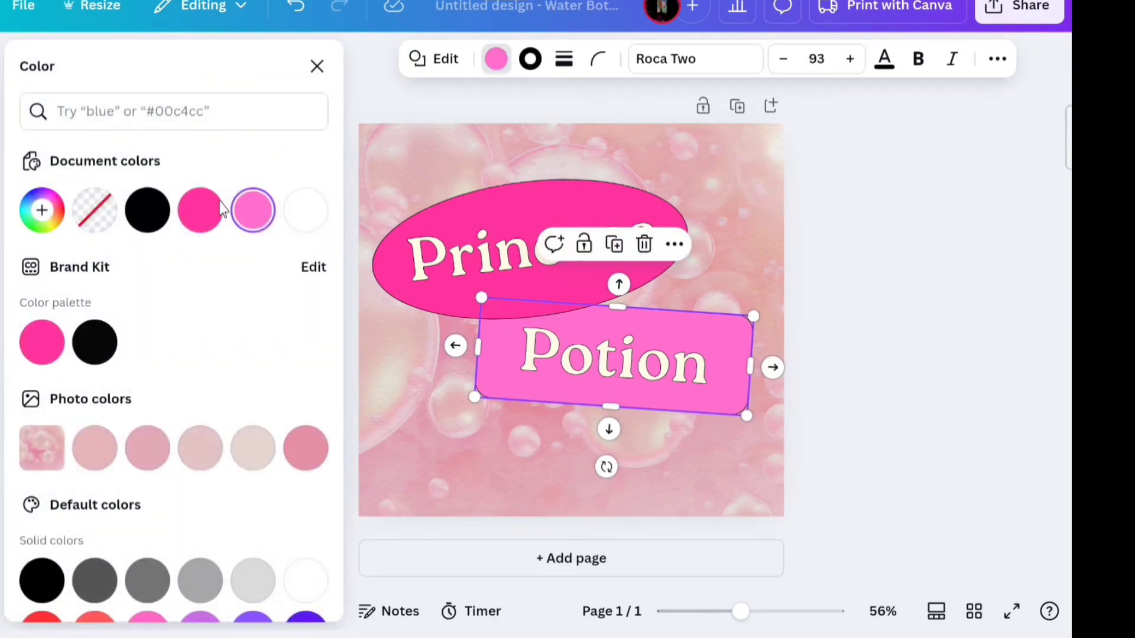
click(217, 208)
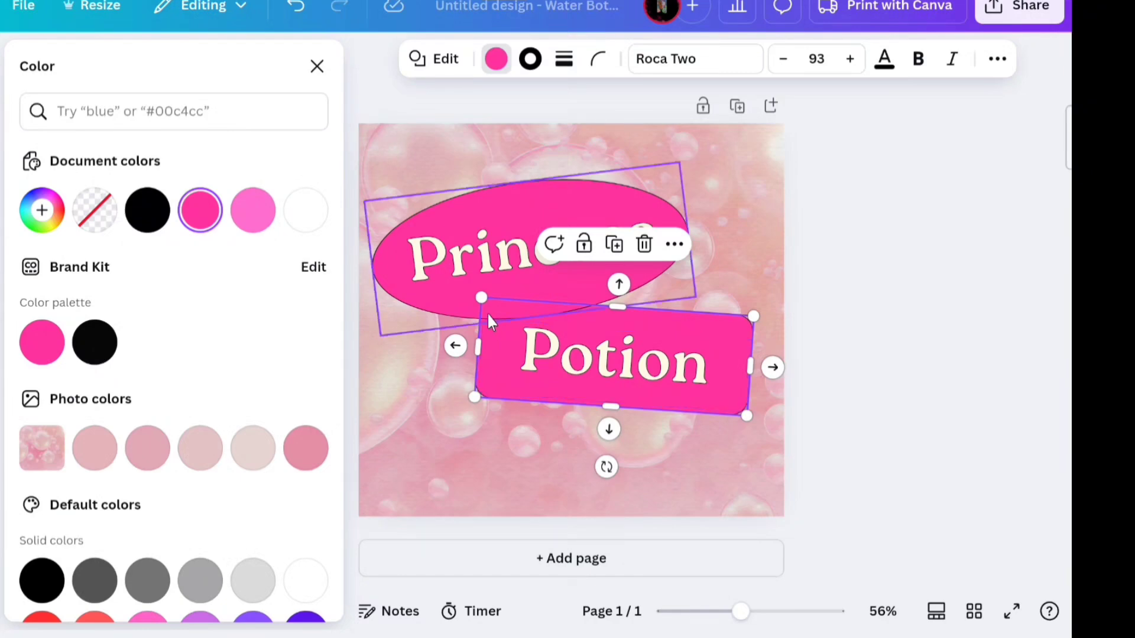
Step: Try to recolor the "Princess" text with the black from the Brand Kit palette
click(463, 277)
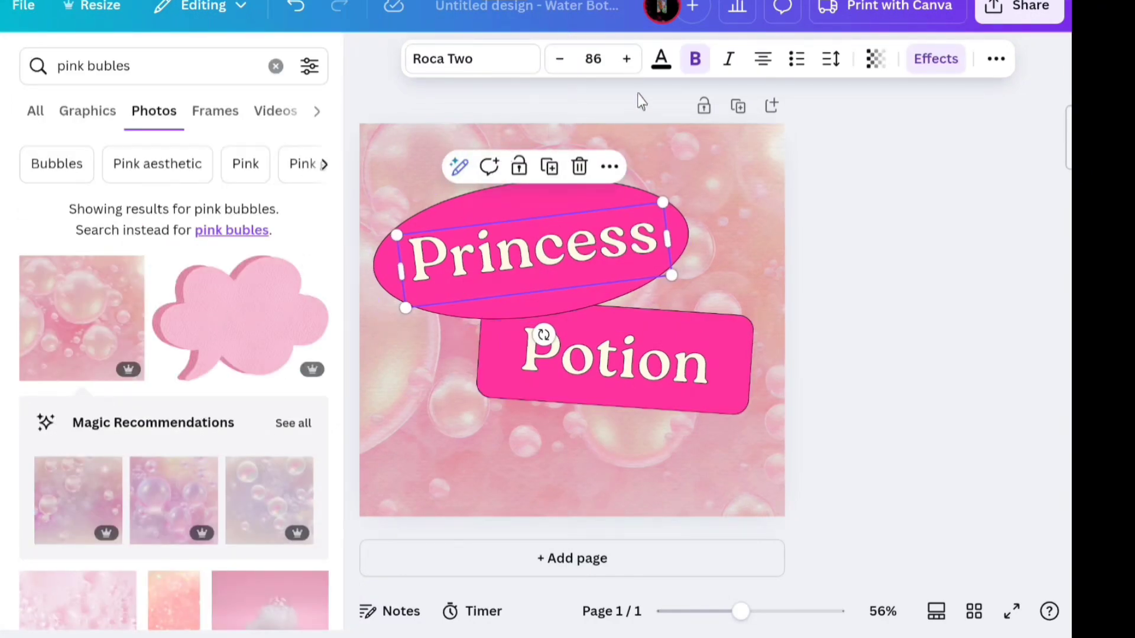
click(662, 61)
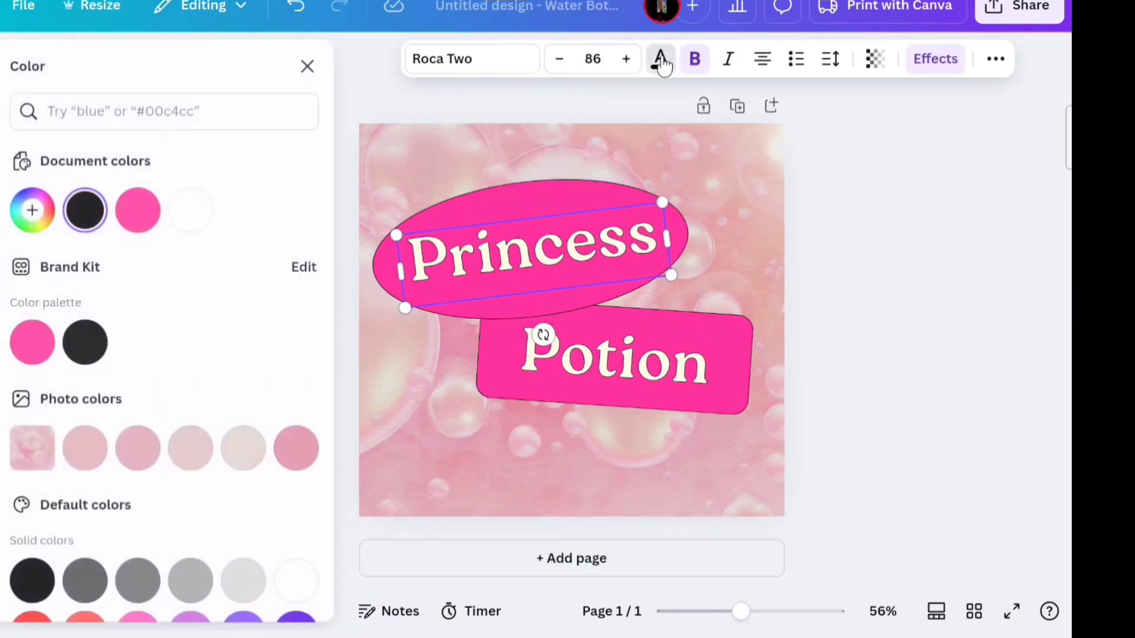
click(105, 355)
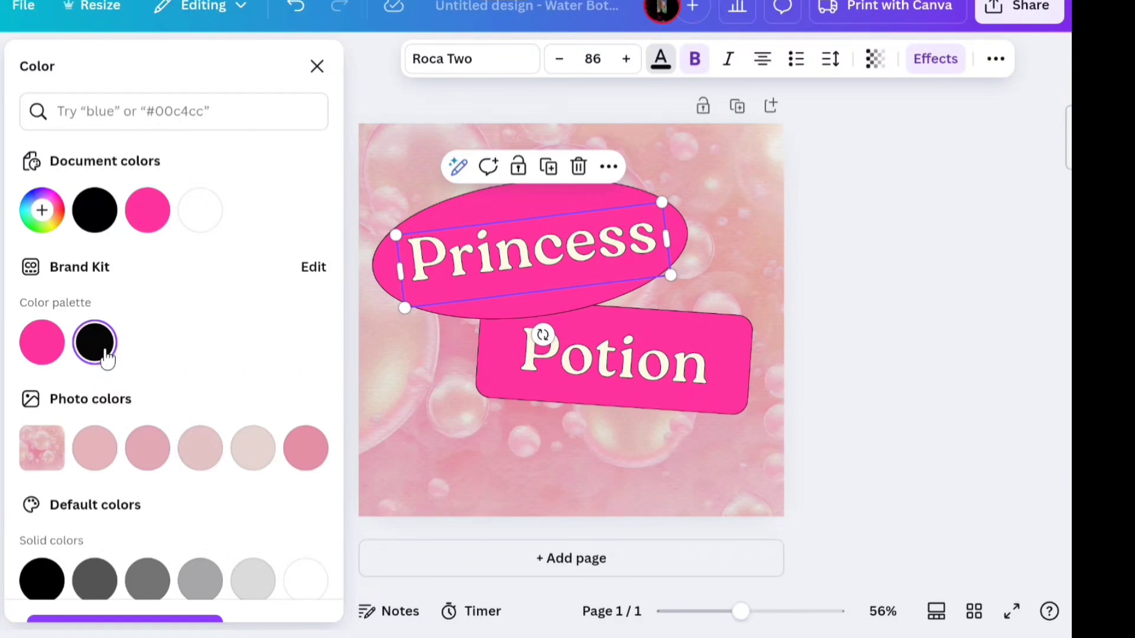
scroll(579, 234, down, 2)
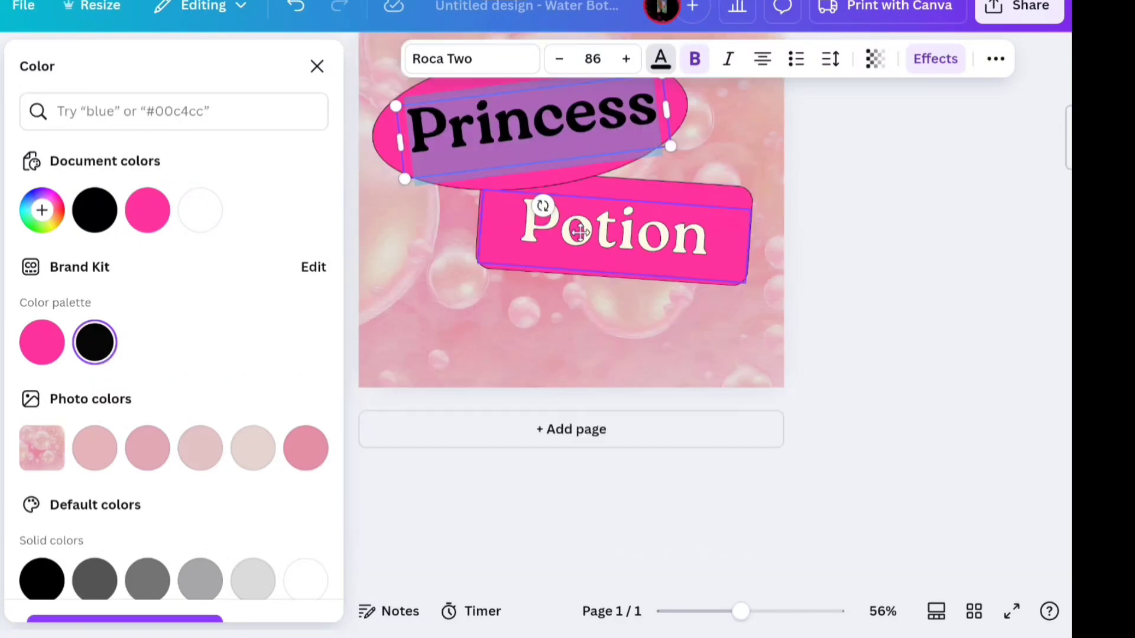
scroll(579, 233, up, 2)
double_click(576, 232)
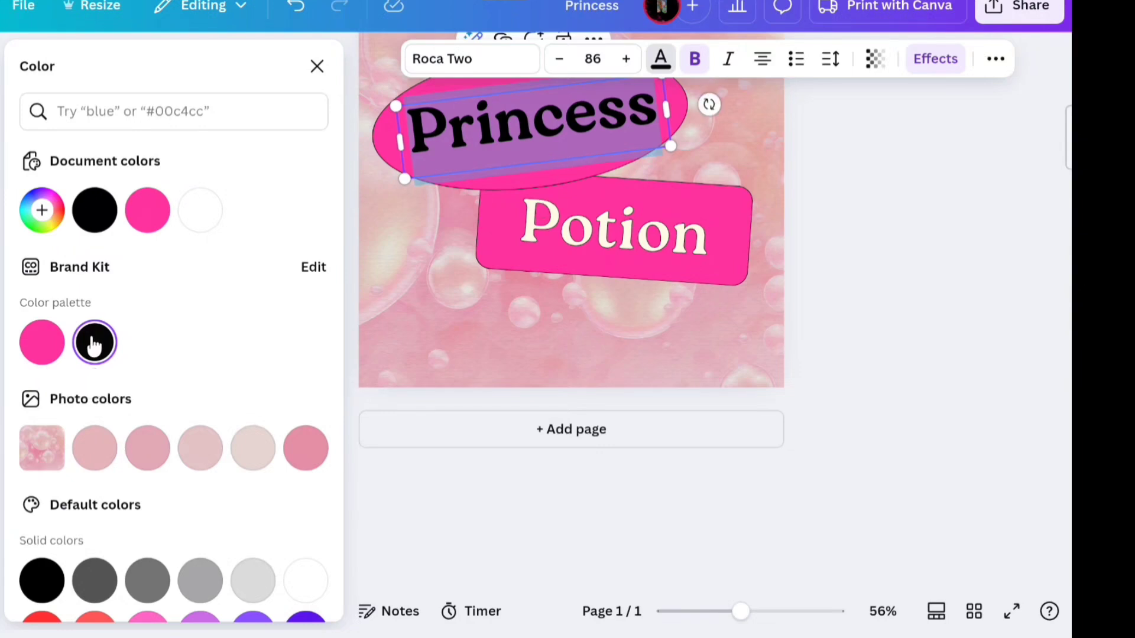
Step: Reselect the "Princess" text for editing and open its text color options
click(448, 280)
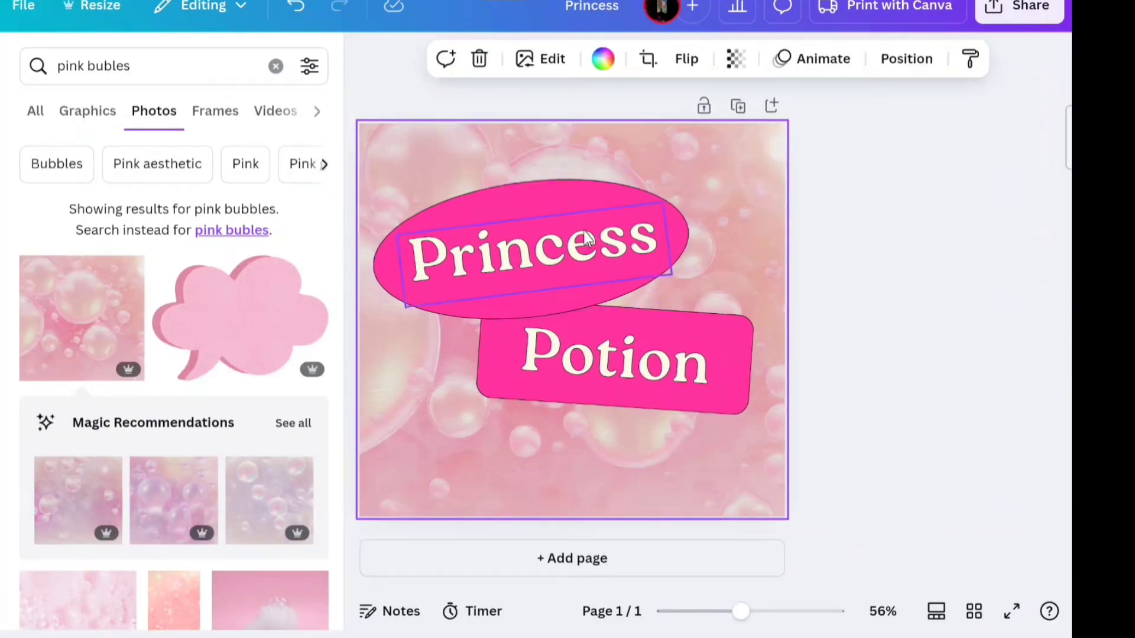
click(624, 228)
double_click(625, 229)
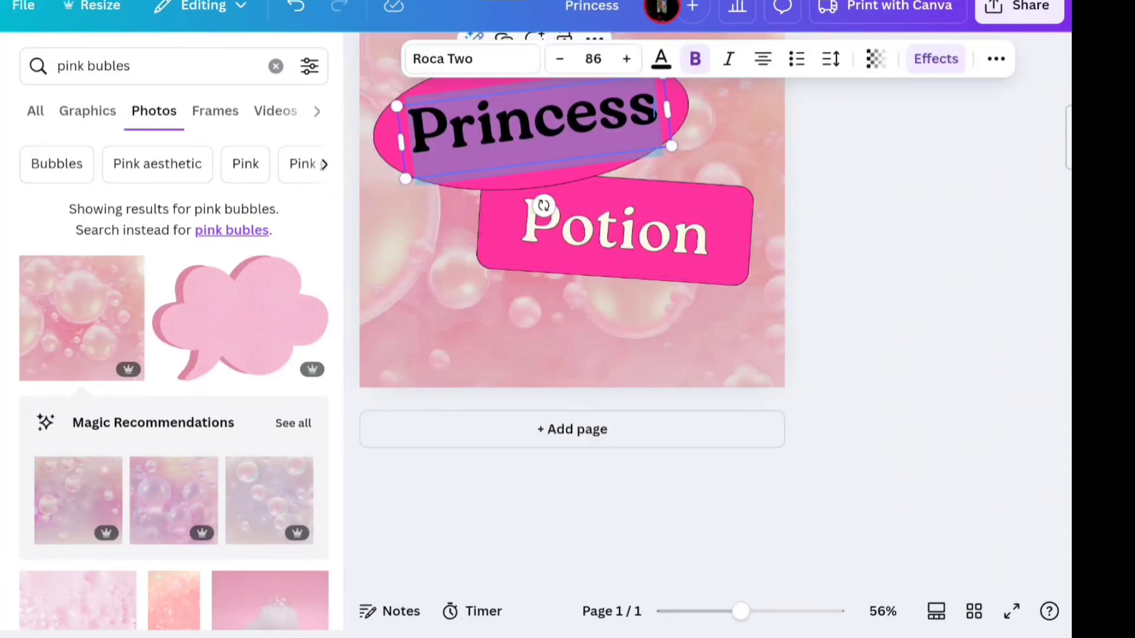
click(661, 57)
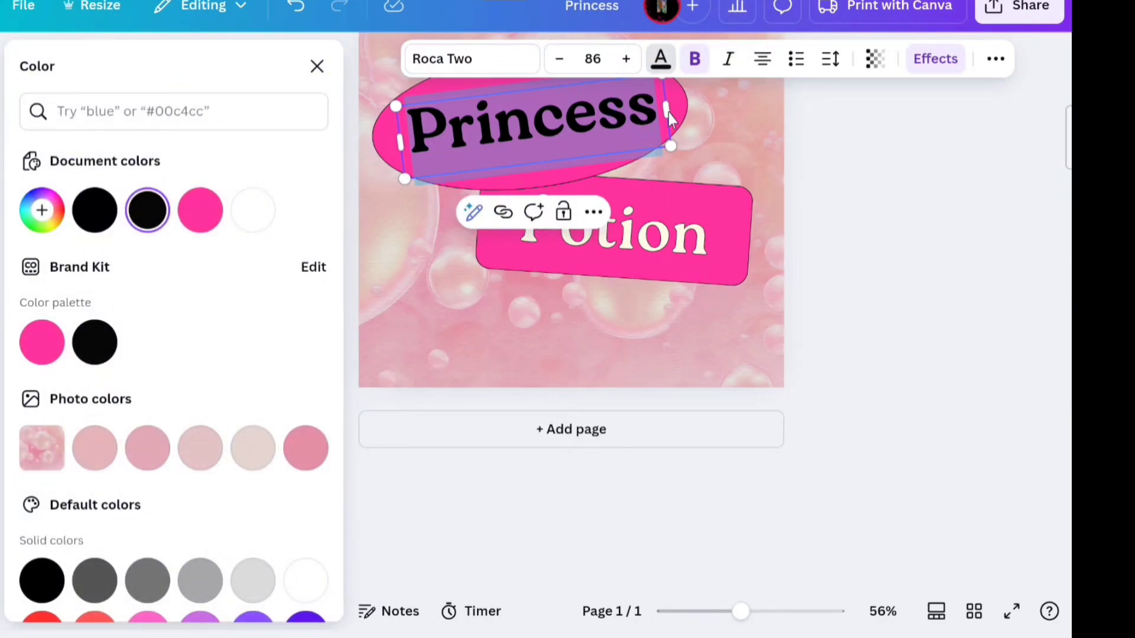
mouse_move(674, 112)
mouse_down()
mouse_move(647, 110)
mouse_move(679, 101)
mouse_up()
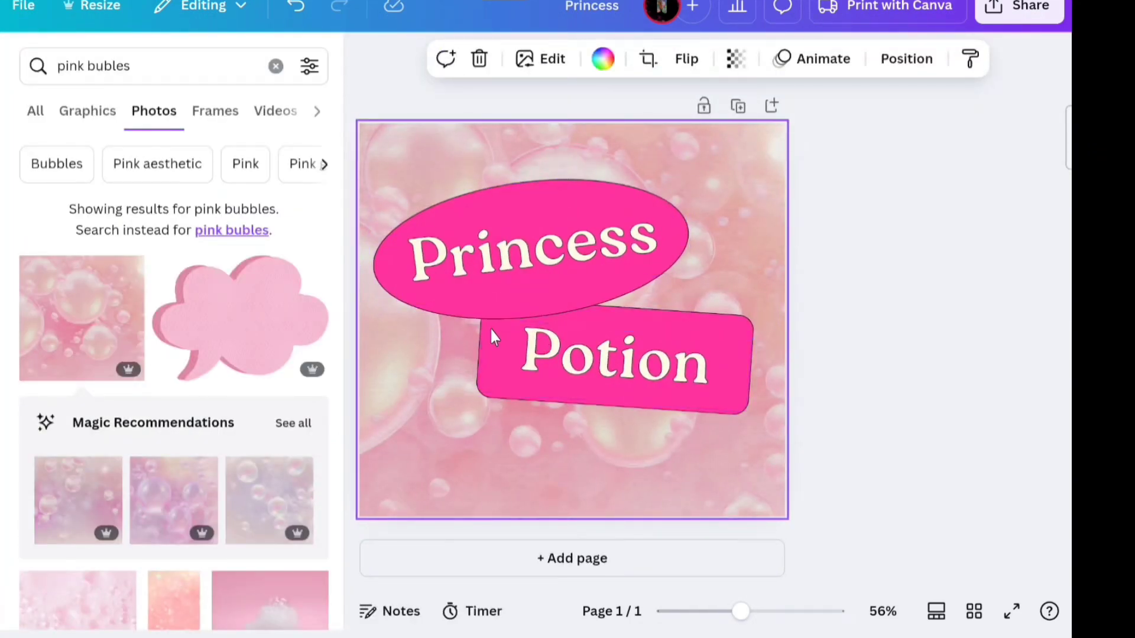
Step: Browse further through the pink bubble photos and set the deep magenta photo with small bubbles as the page background
scroll(196, 455, down, 5)
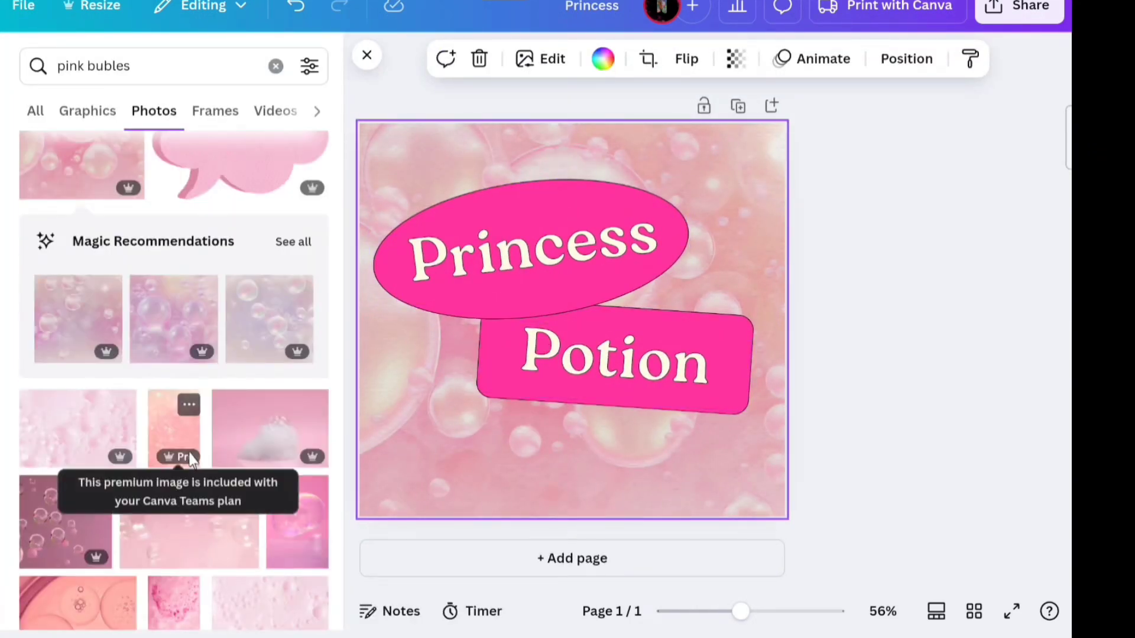
scroll(192, 460, down, 2)
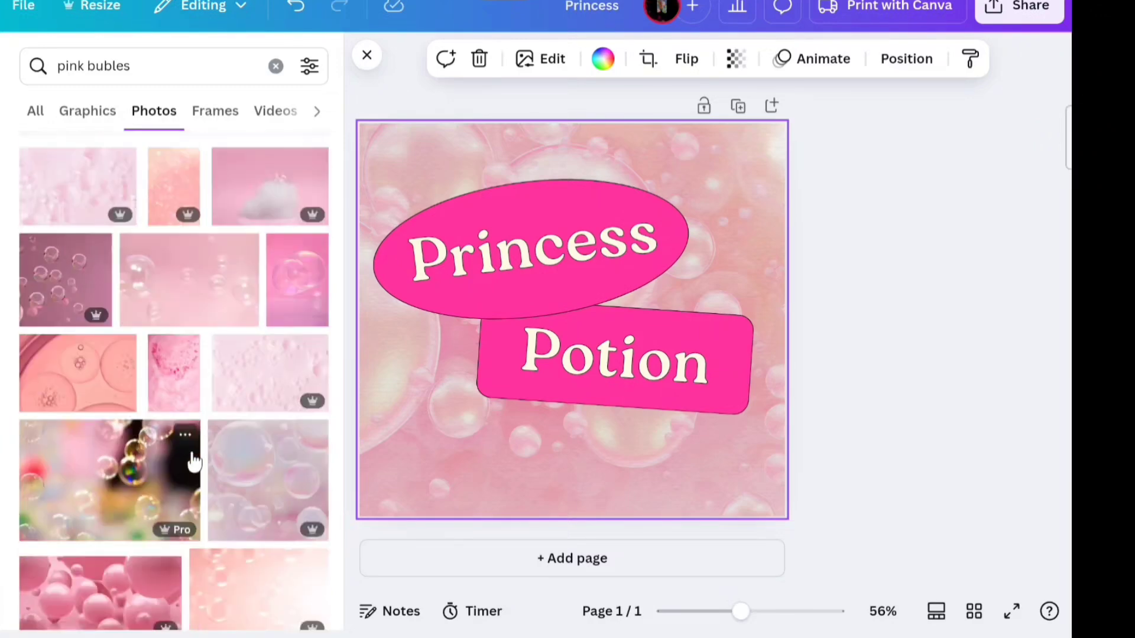
scroll(194, 460, down, 5)
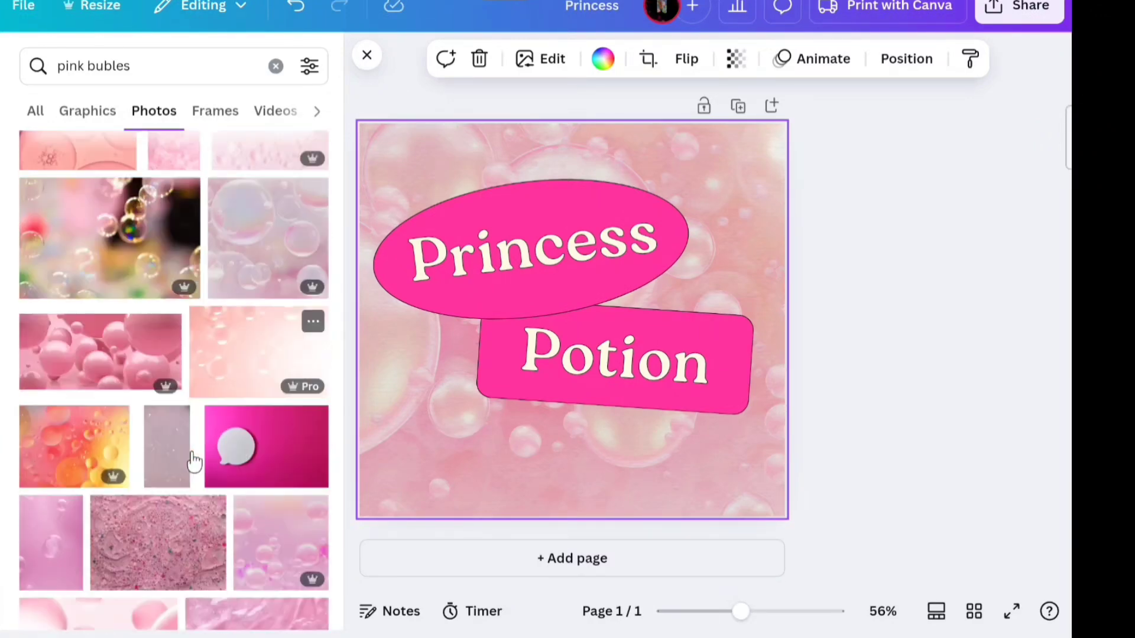
scroll(195, 461, down, 4)
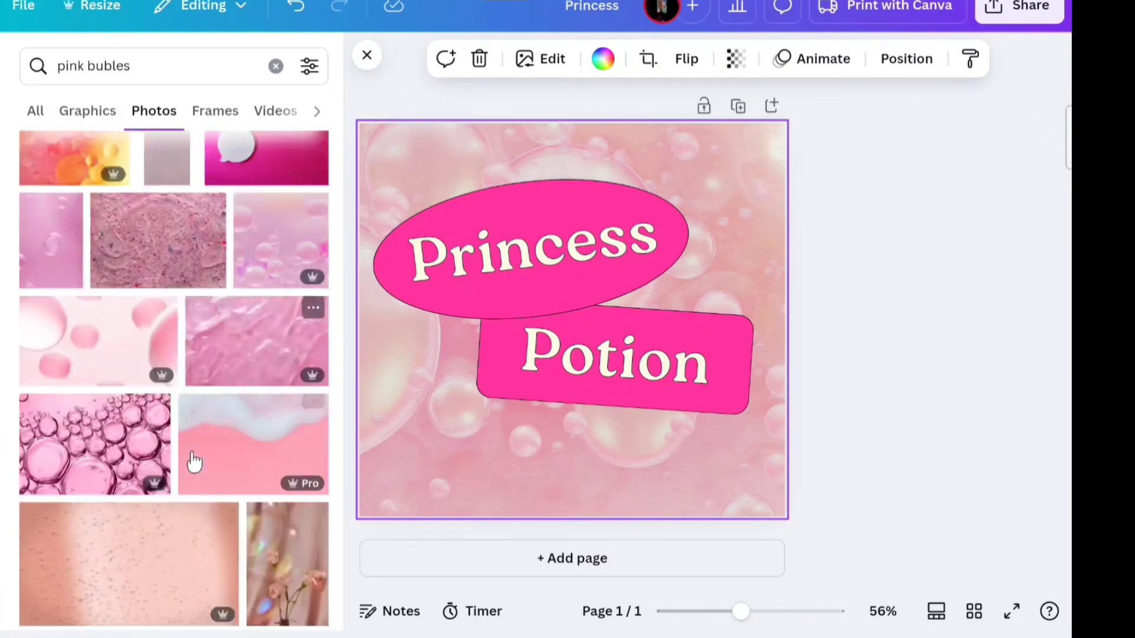
scroll(253, 425, down, 2)
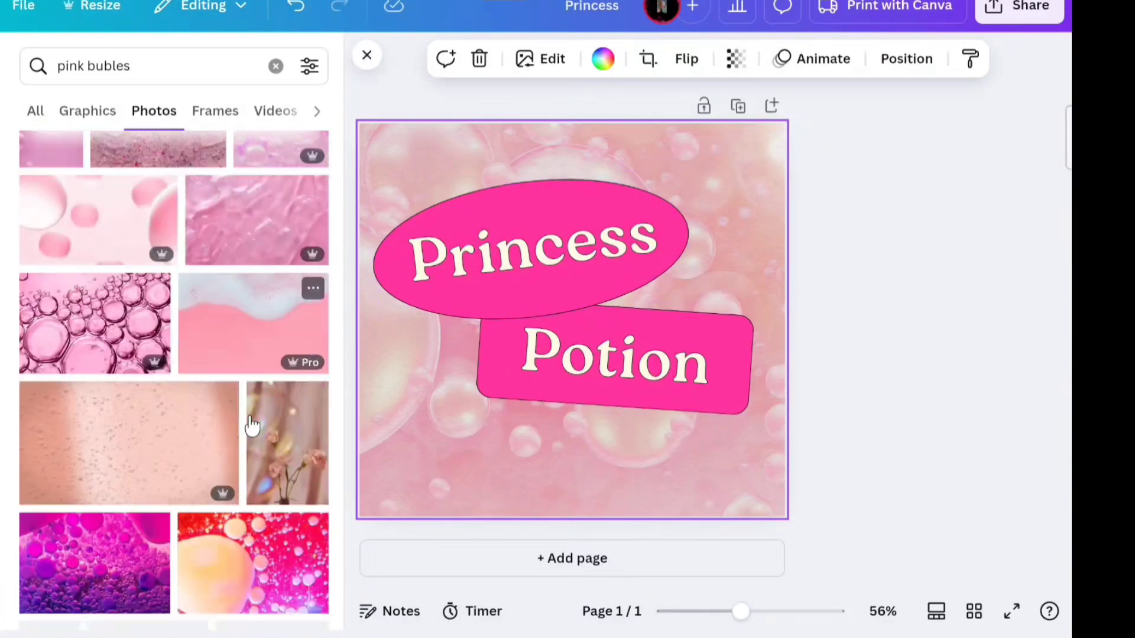
scroll(253, 425, down, 1)
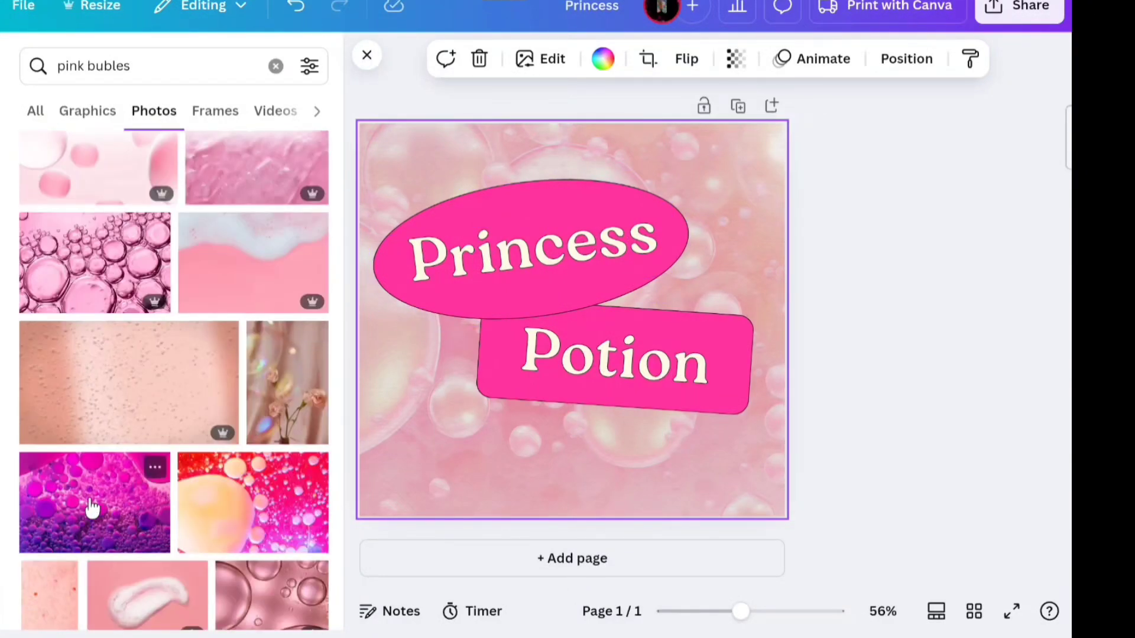
scroll(98, 502, down, 2)
scroll(104, 501, down, 2)
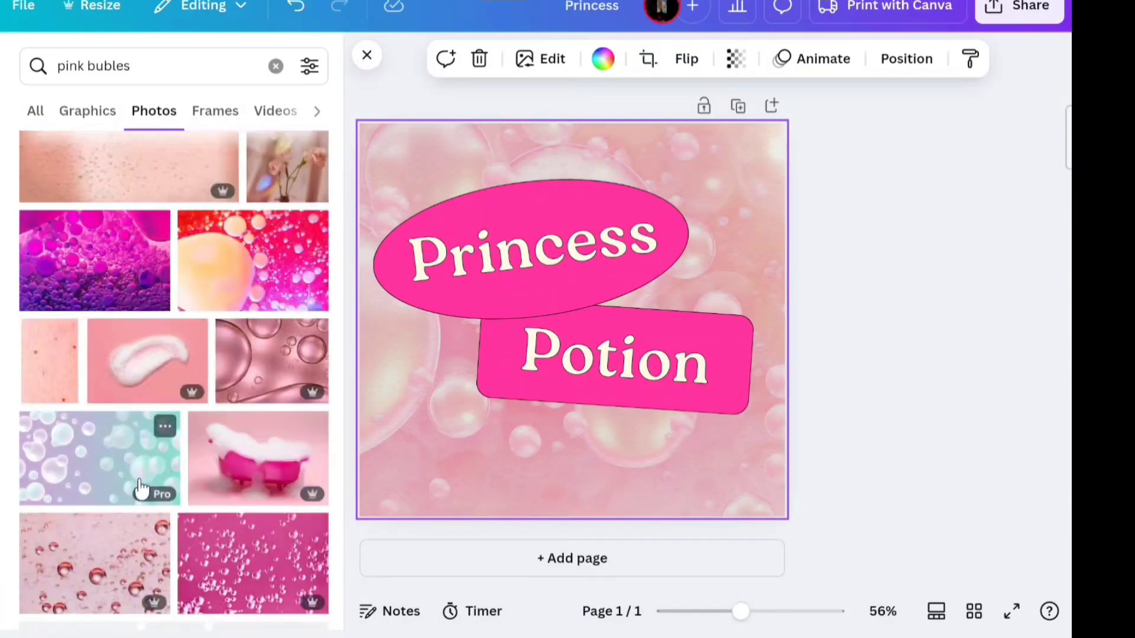
click(286, 540)
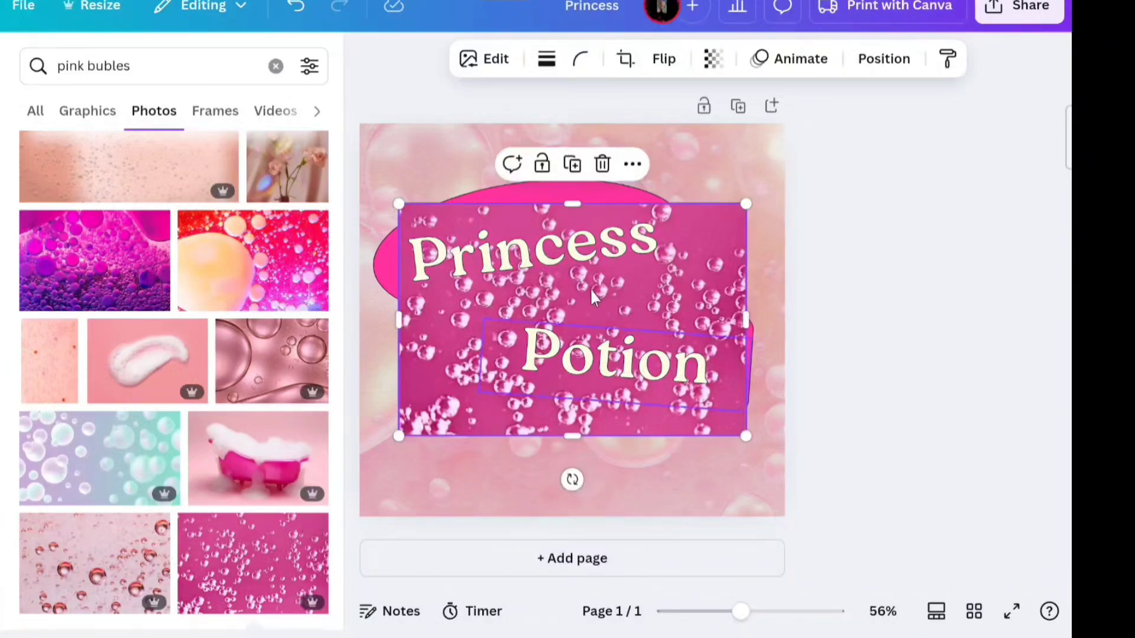
right_click(712, 248)
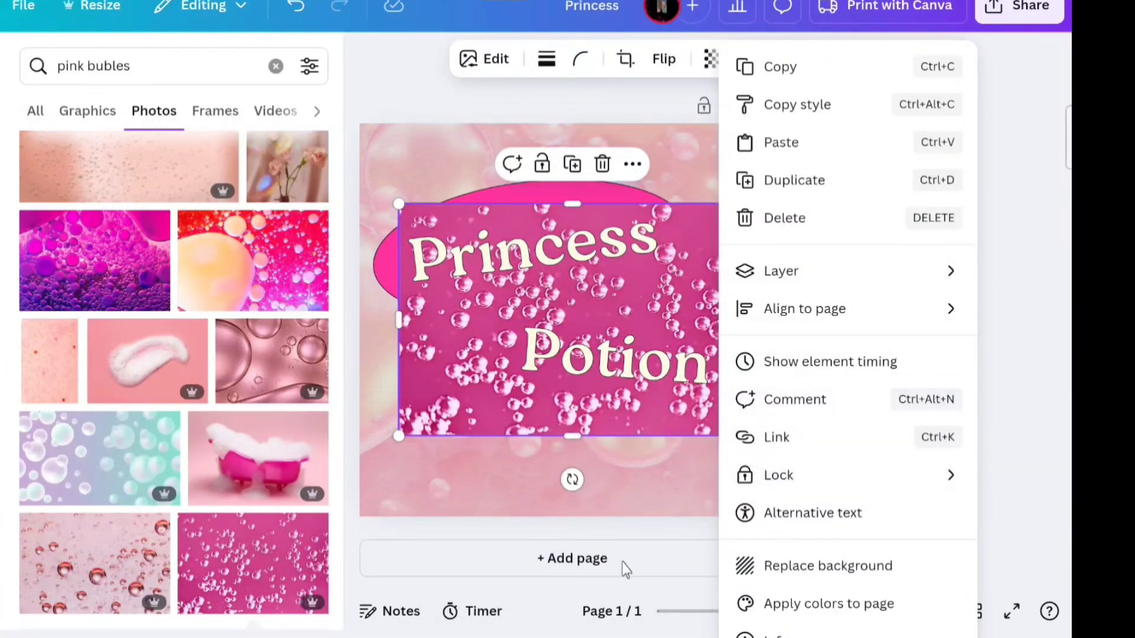
click(793, 564)
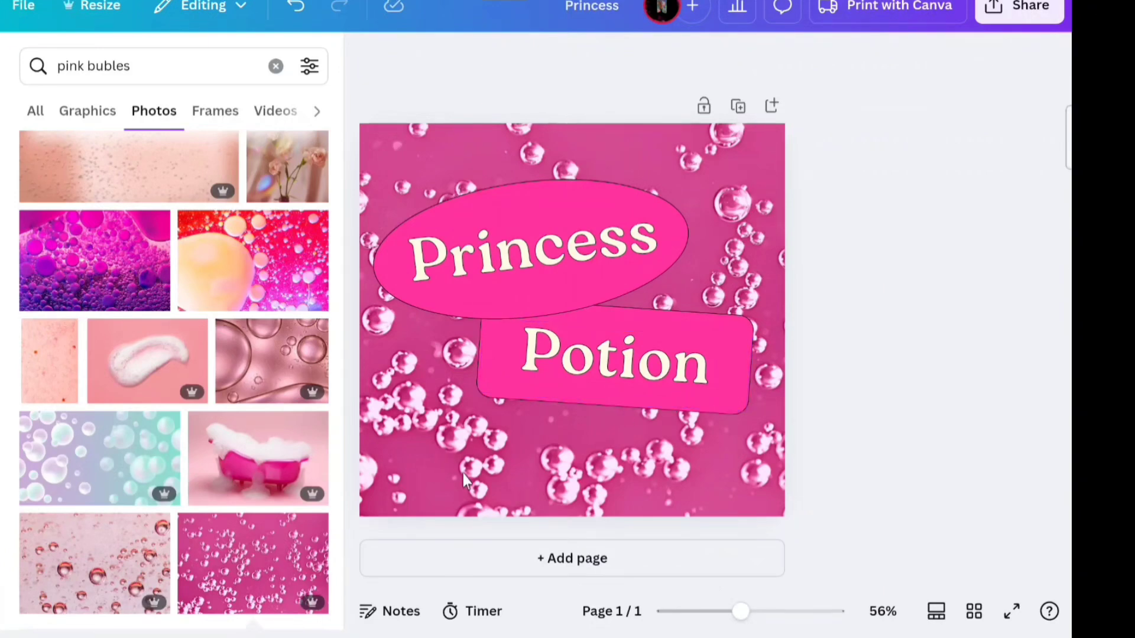
Step: Search the elements for "pink potion" and show all the matching graphics
click(187, 70)
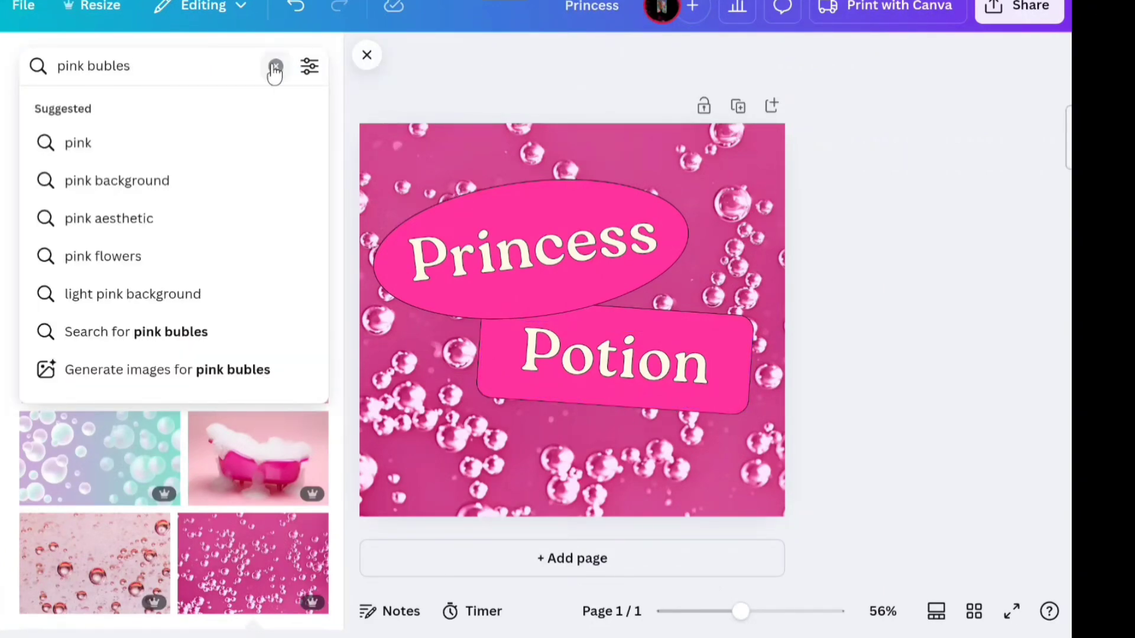
click(275, 67)
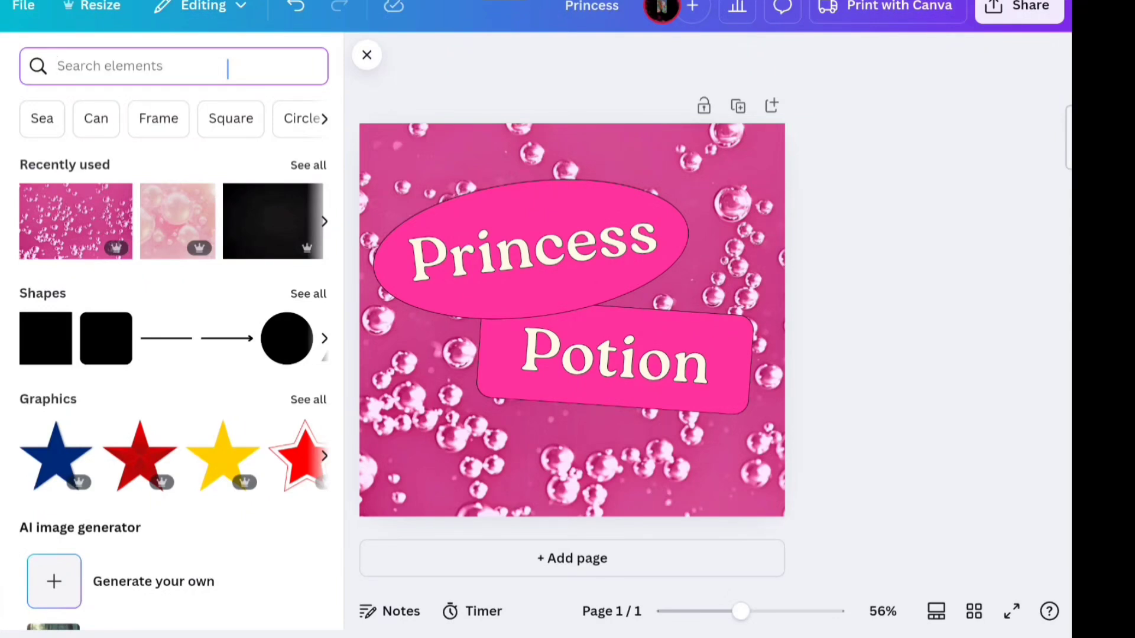
text(pi)
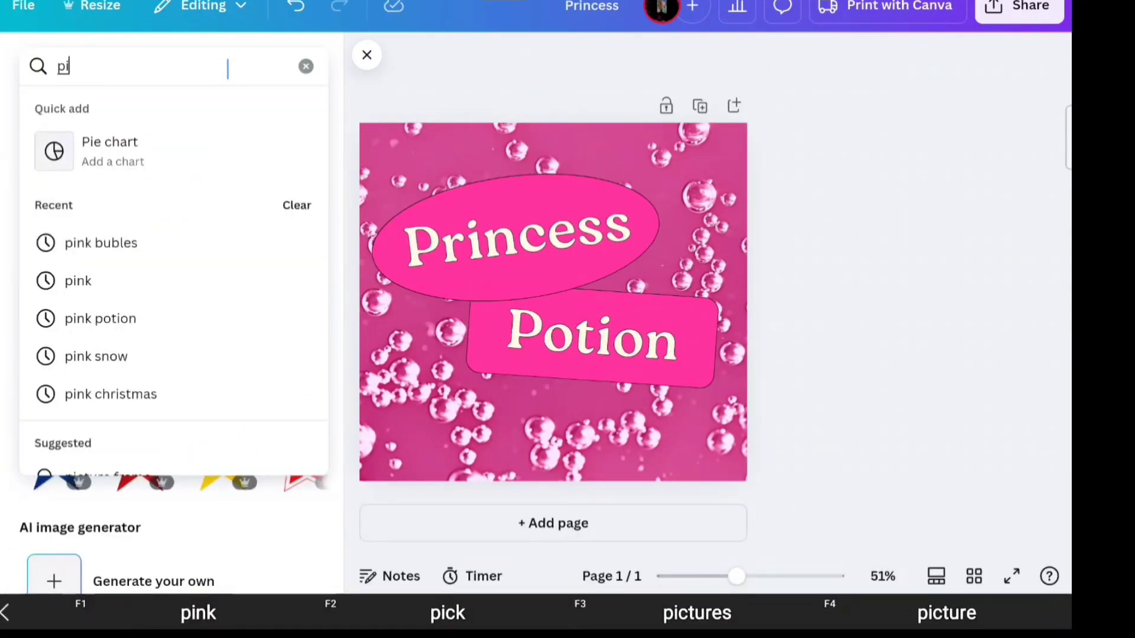
click(89, 319)
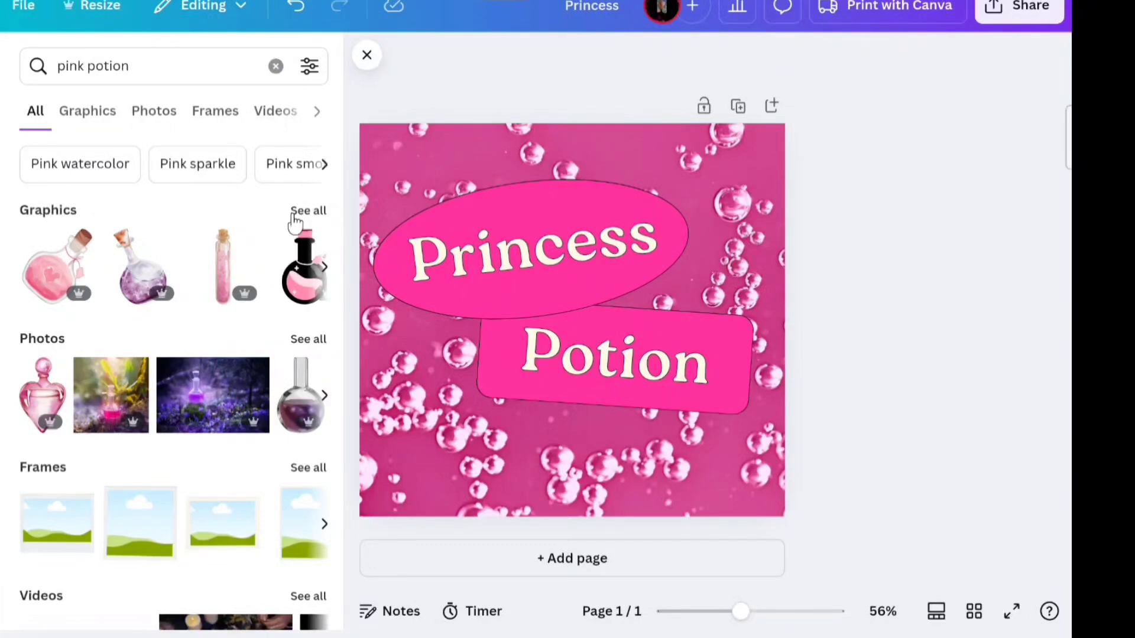
click(302, 212)
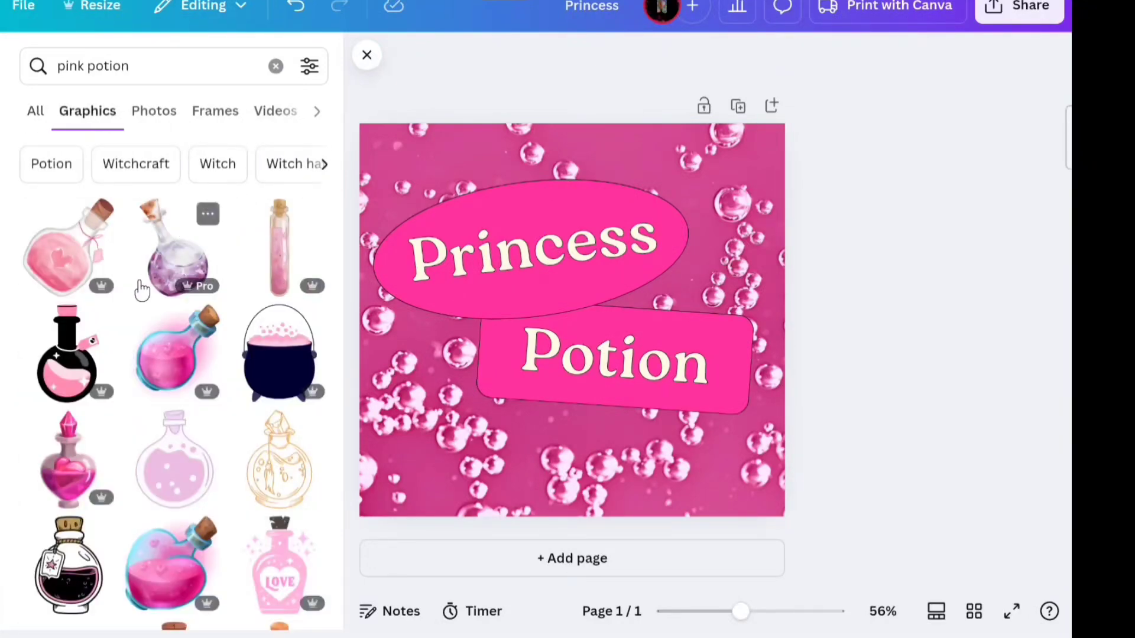
Step: Try the pink watercolor potion bottle with a heart in the lower-left area of the page, and delete it again
click(65, 248)
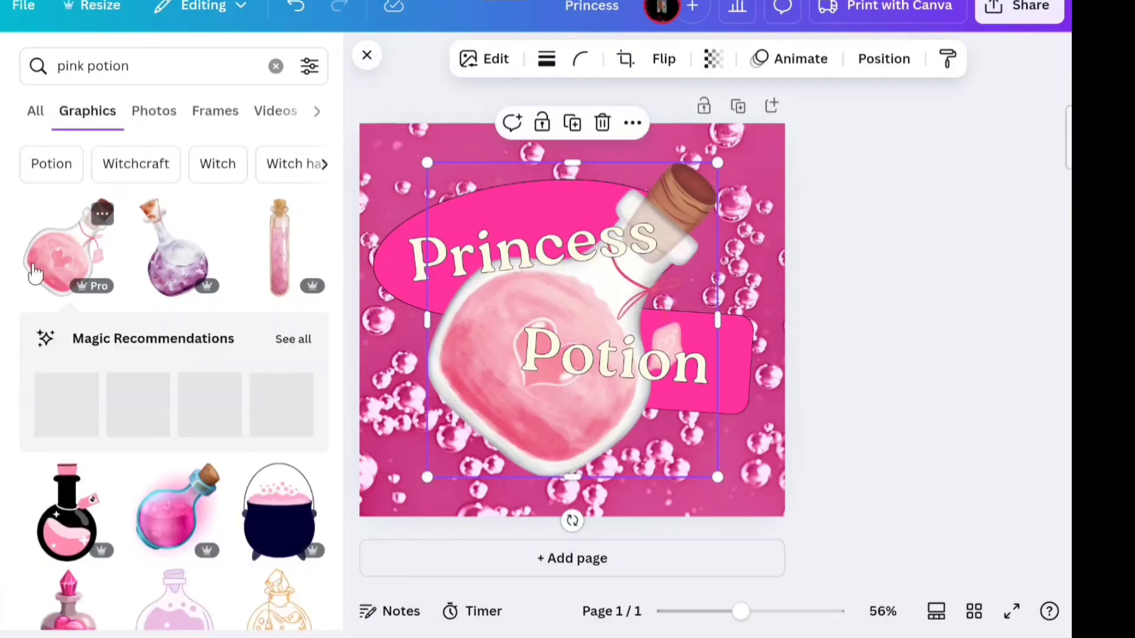
drag(469, 251, 395, 297)
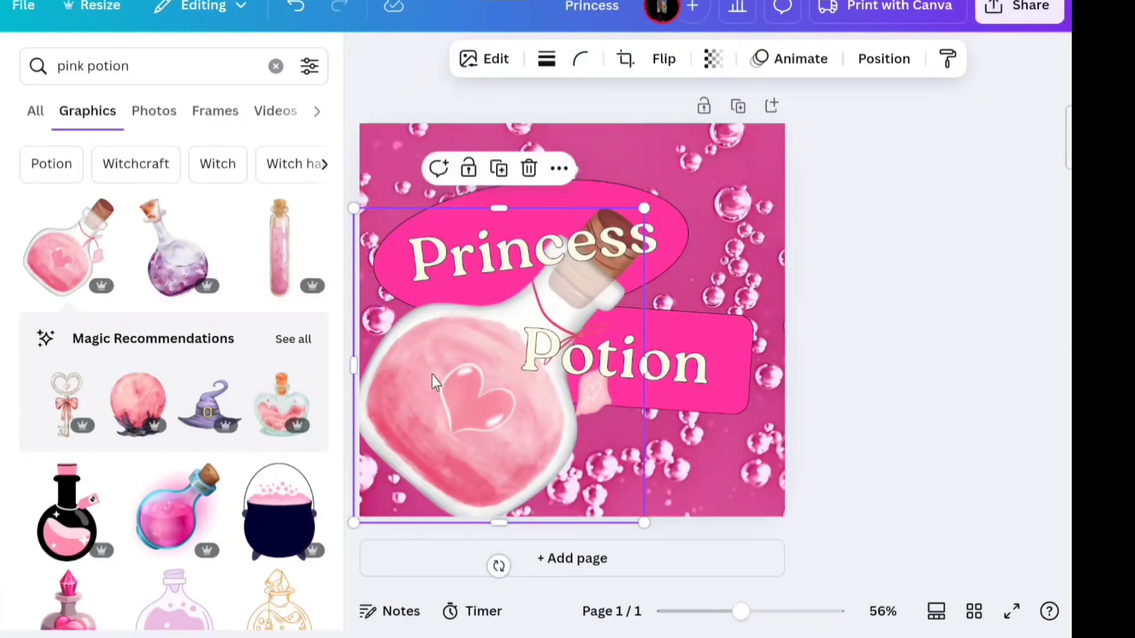
right_click(432, 407)
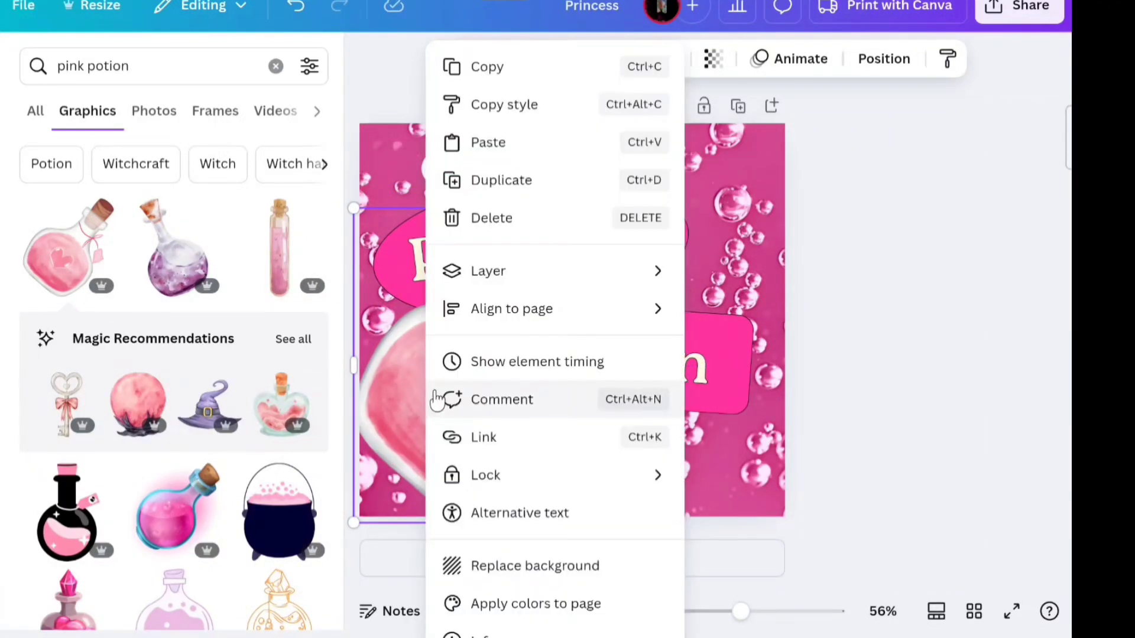
click(540, 233)
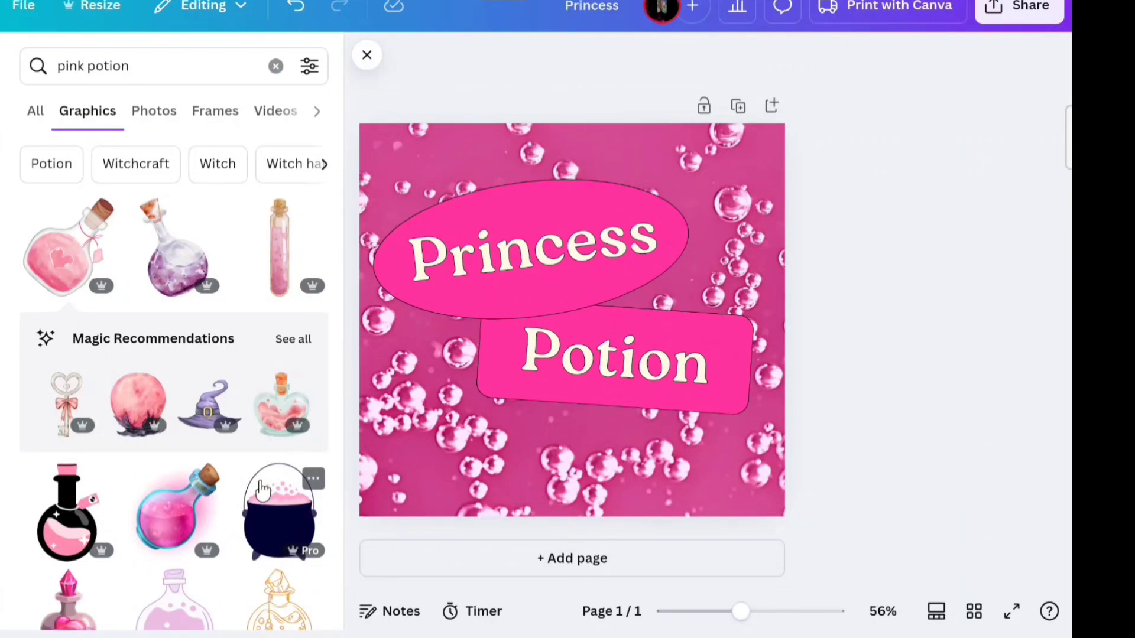
Step: Try the dark cauldron with pink bubbles below the "Potion" label, and delete it again
click(263, 490)
drag(542, 421, 547, 453)
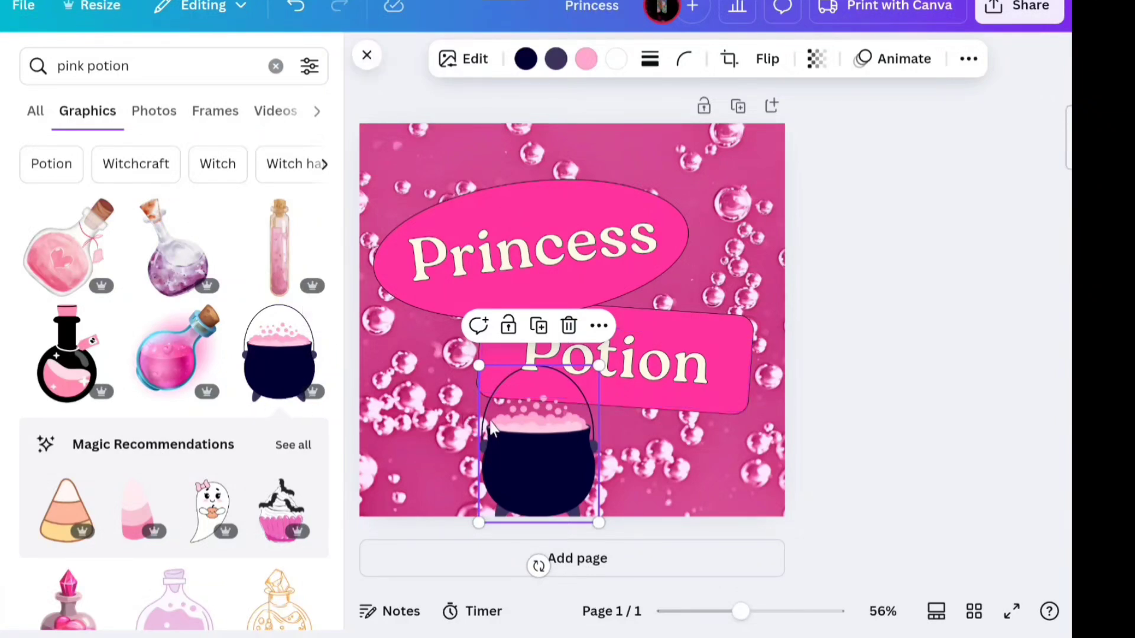
right_click(549, 429)
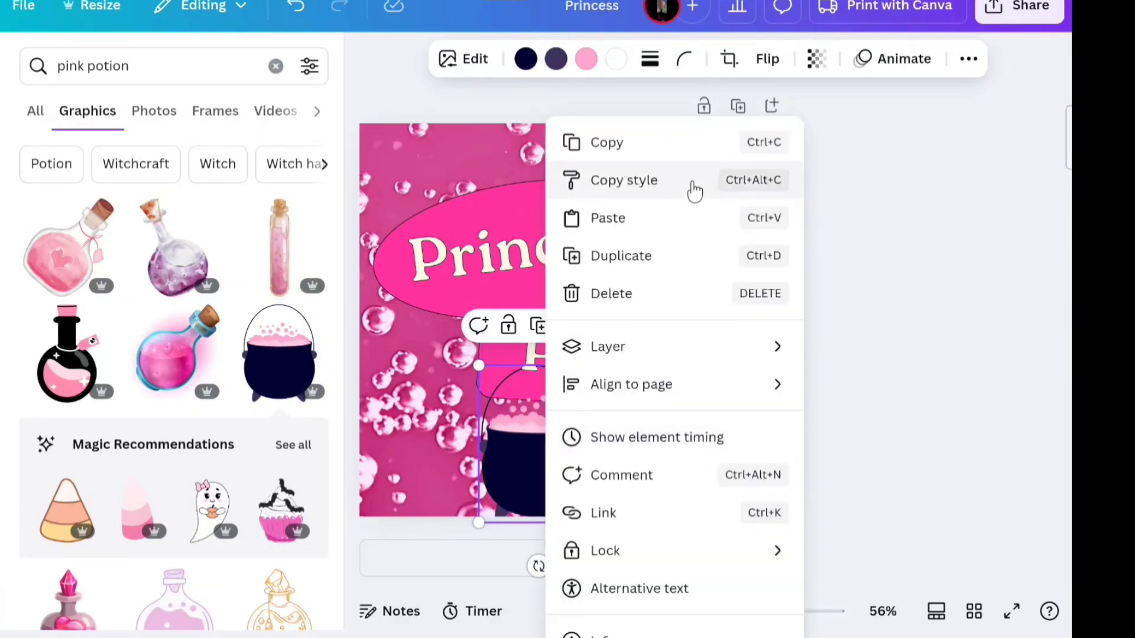
click(608, 298)
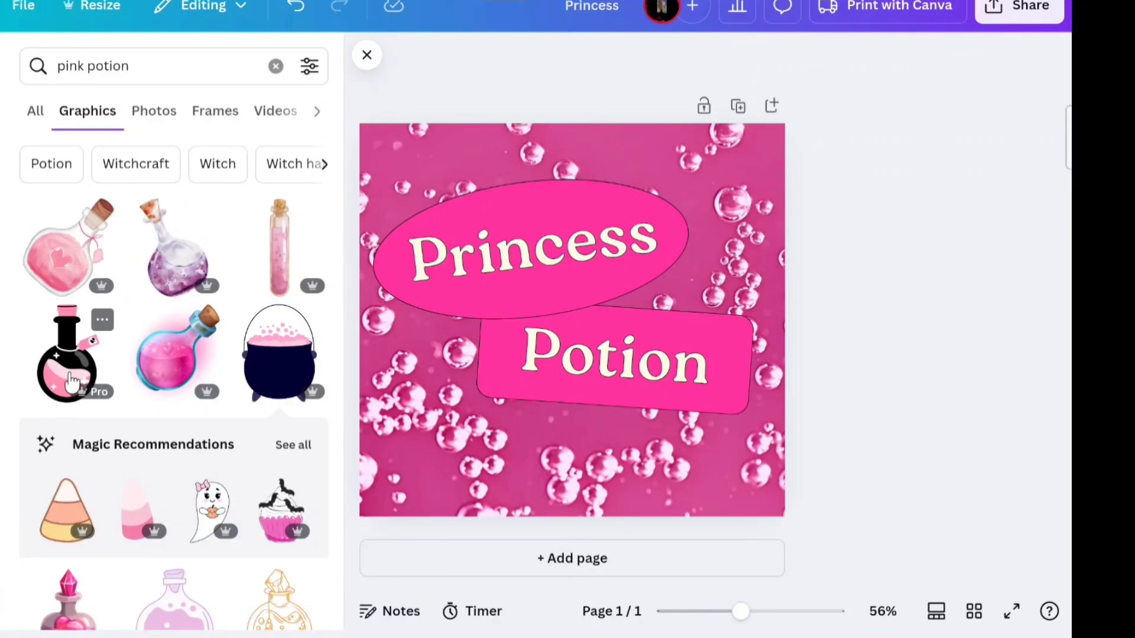
Step: Look through the remaining potion graphics and add the pink heart-shaped bottle from the "pink potion" photos to the page
scroll(132, 361, down, 1)
scroll(133, 362, down, 1)
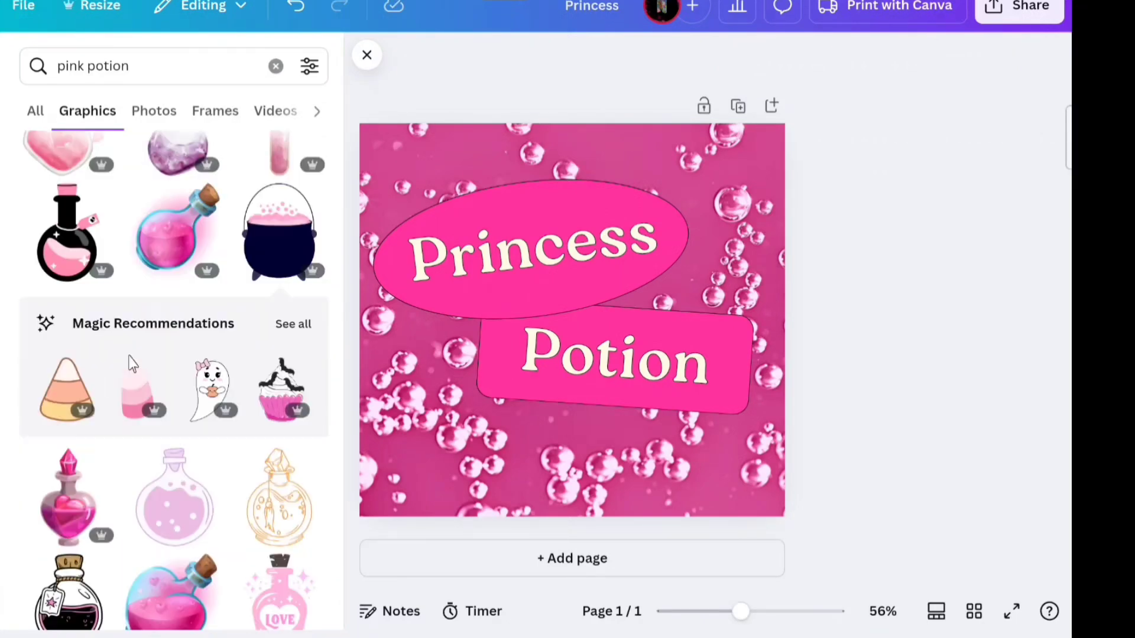
scroll(130, 369, down, 3)
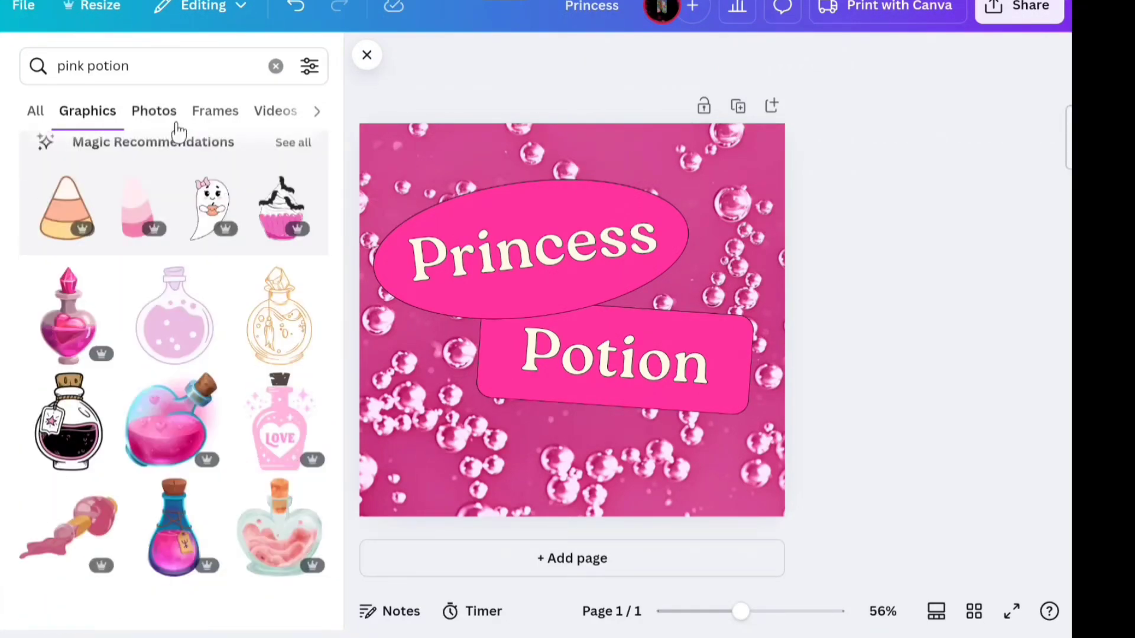
click(154, 112)
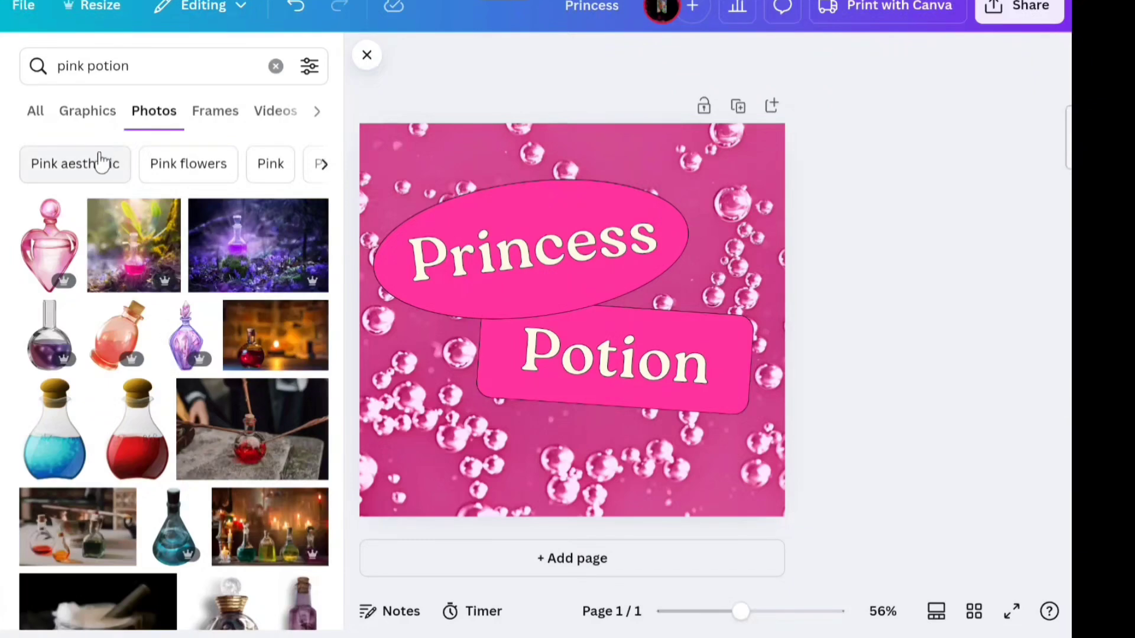
click(50, 241)
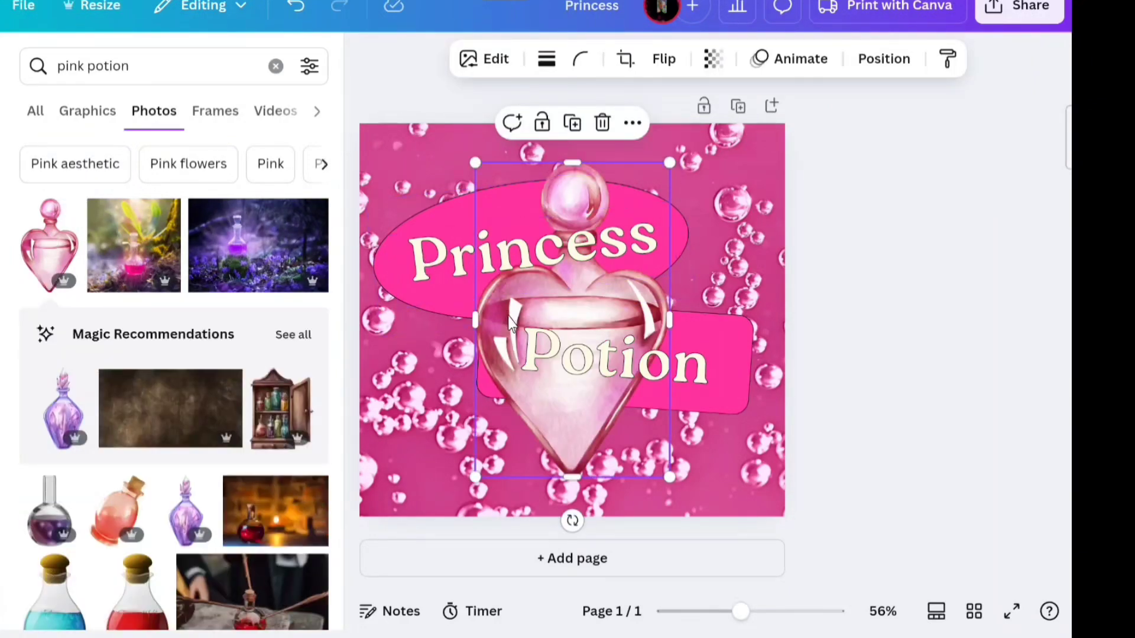
Step: Shrink the pink heart-shaped bottle and place it in the lower-left corner of the page, beside the "Potion" label
drag(604, 322, 515, 327)
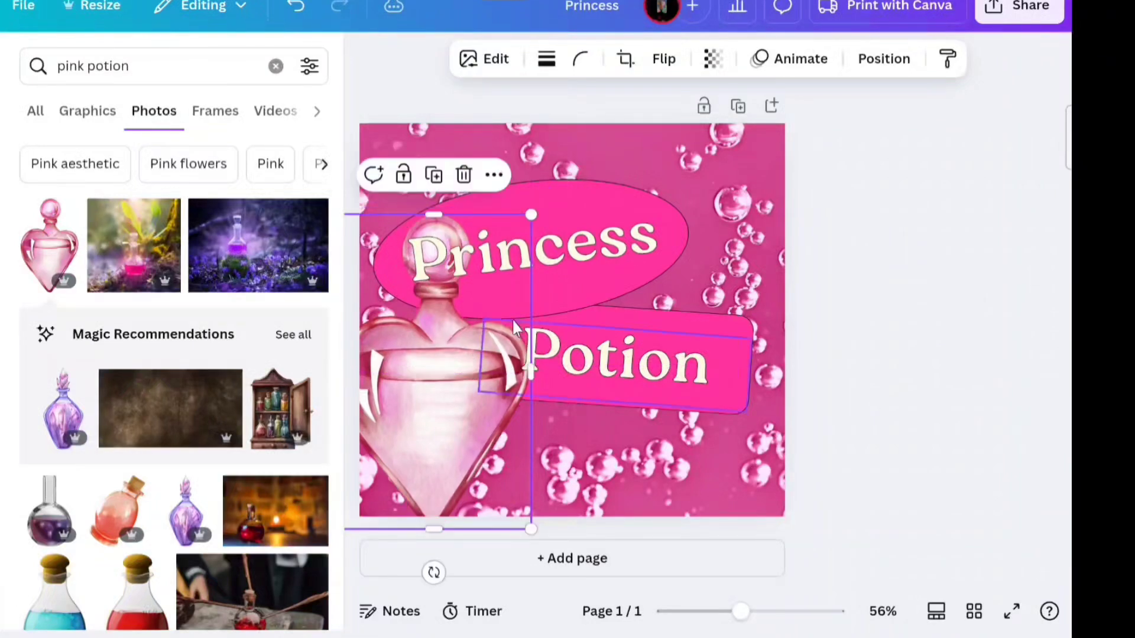
drag(438, 214, 456, 232)
drag(530, 231, 400, 319)
drag(403, 377, 427, 369)
click(490, 419)
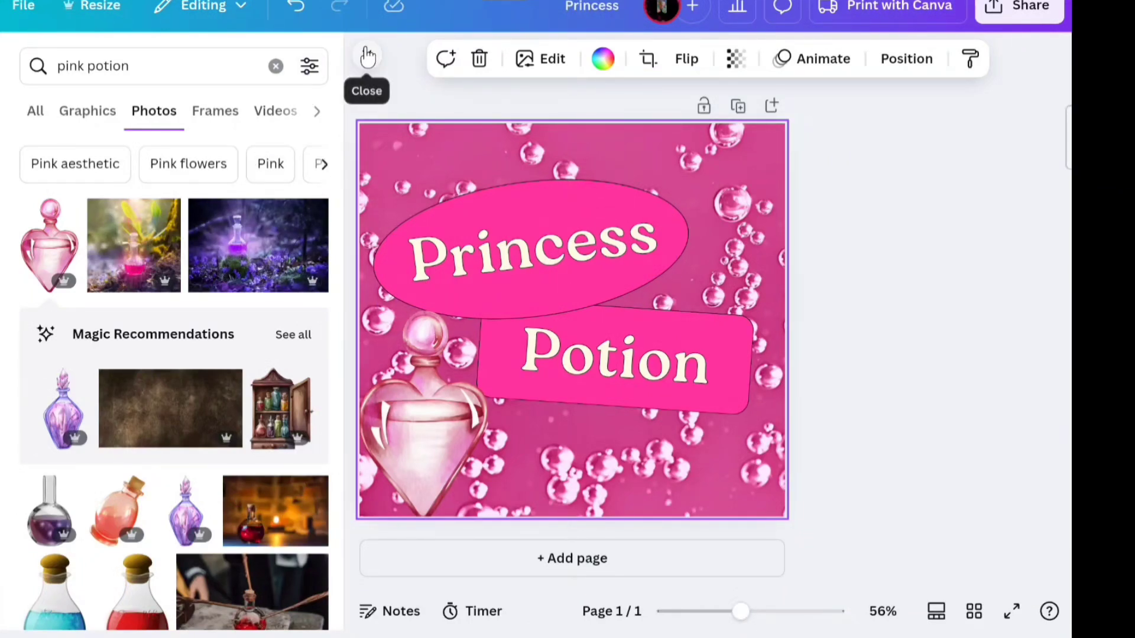
click(367, 57)
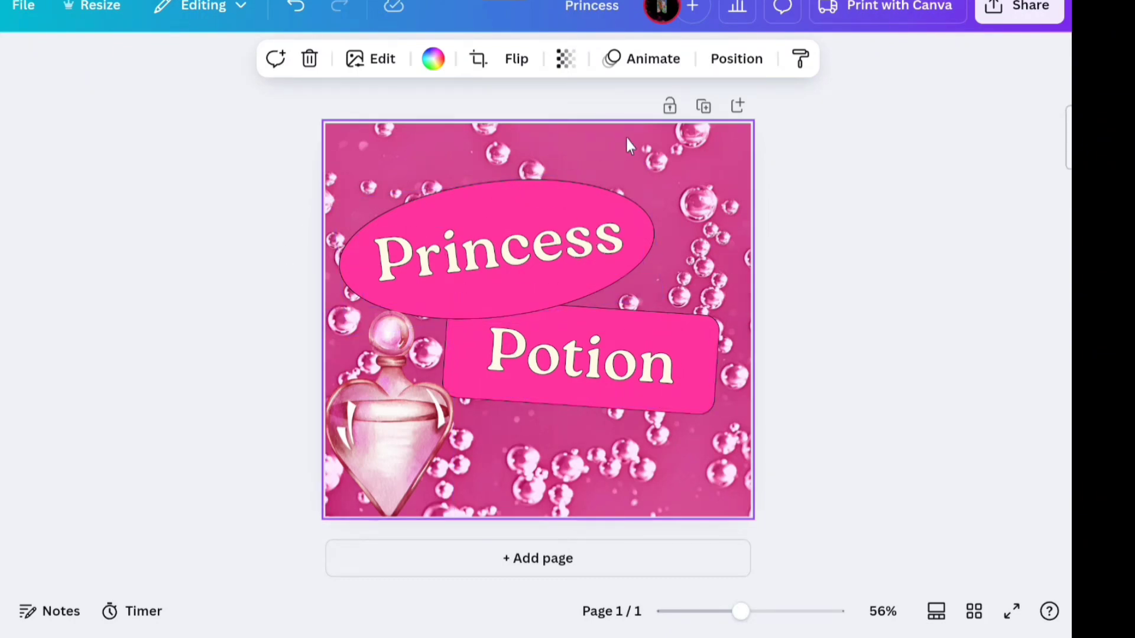
Step: Open the water bottle print preview and examine the design on the different mockup photos, including the towel and hand-held ones
click(880, 16)
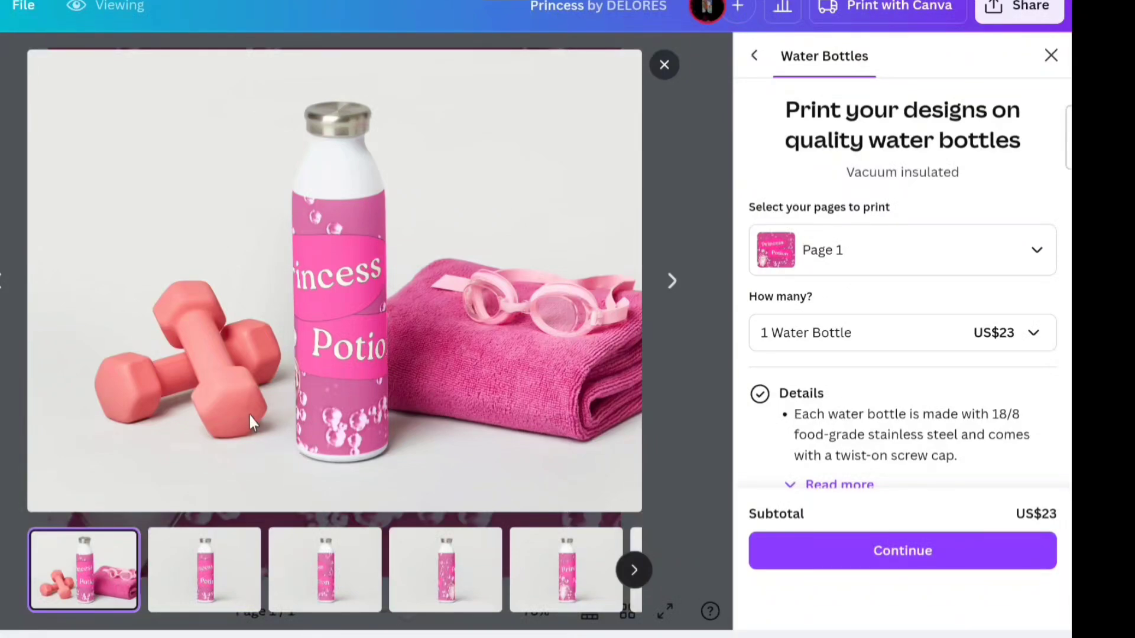
click(213, 585)
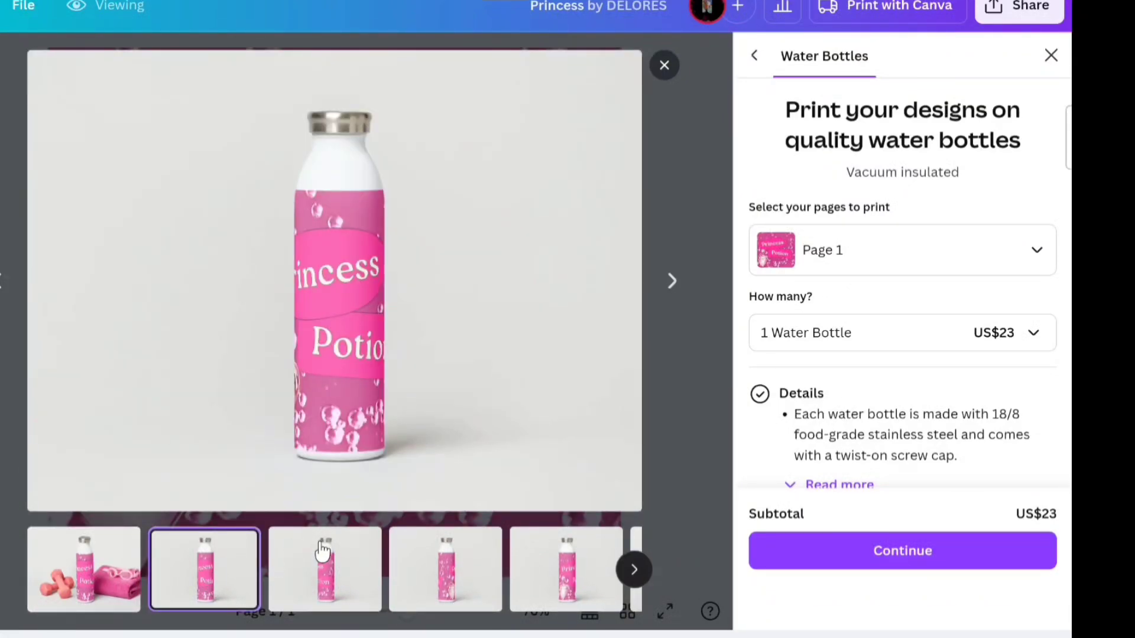
click(322, 552)
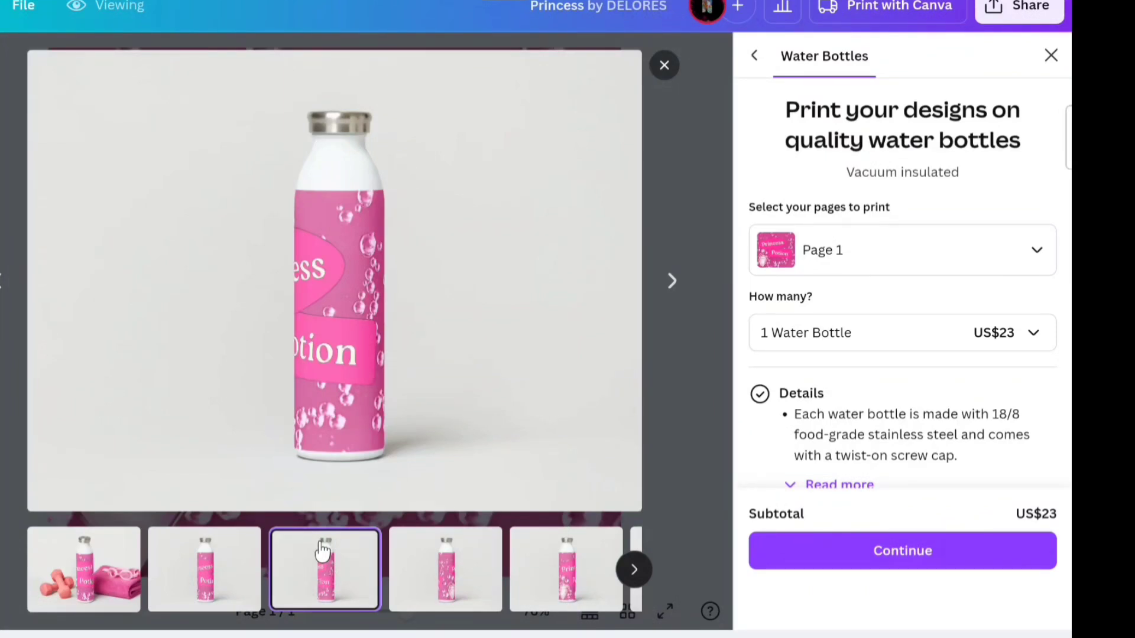
click(437, 564)
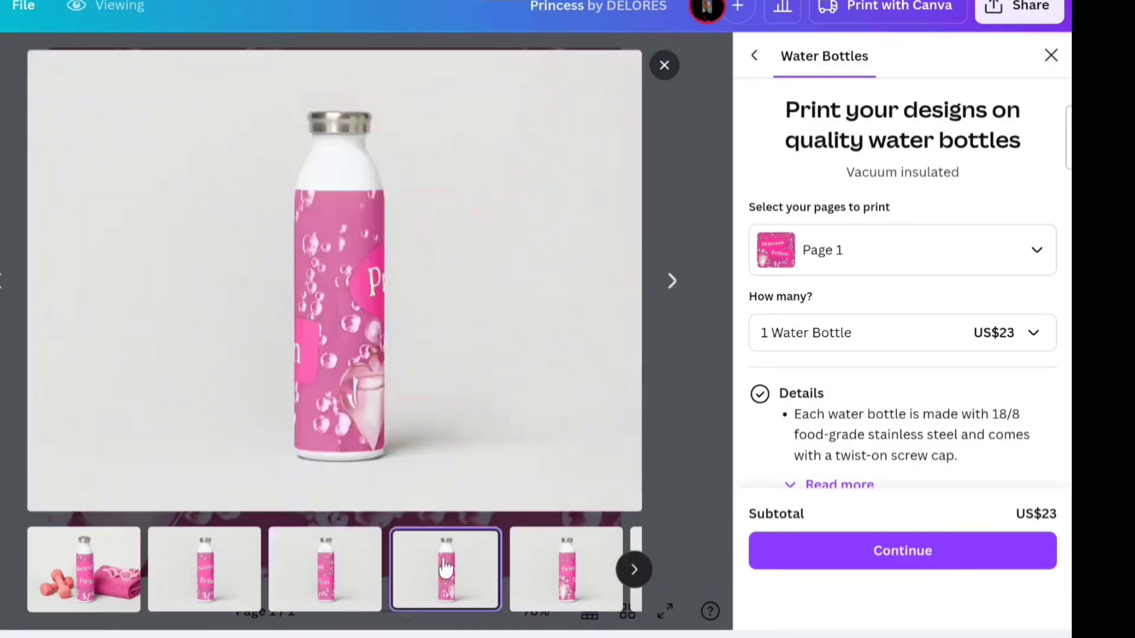
click(540, 540)
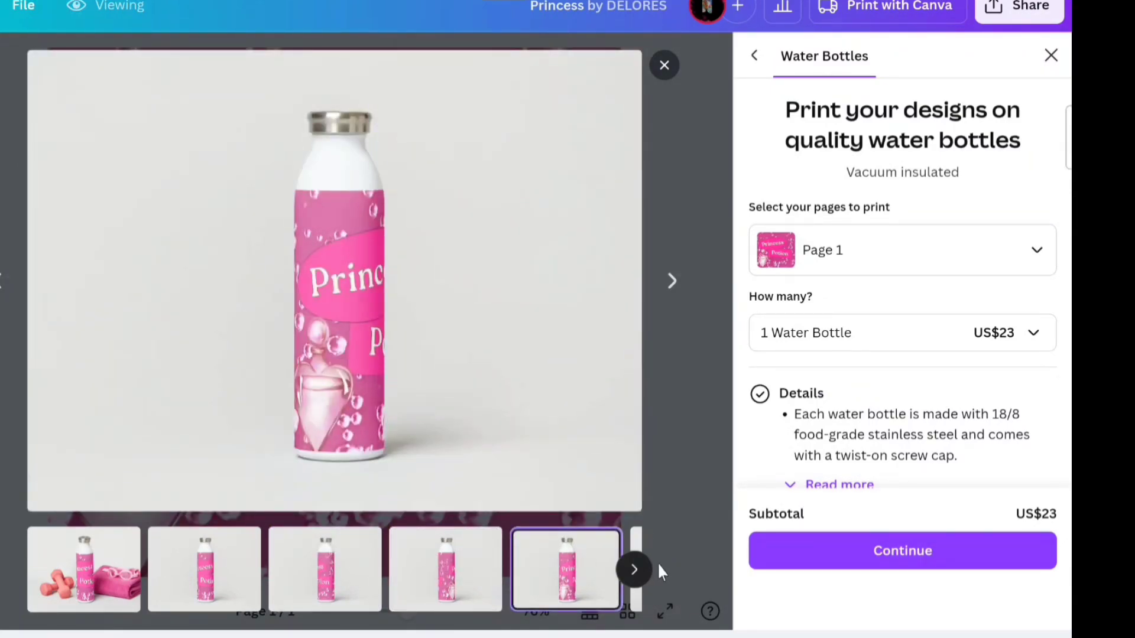
click(633, 569)
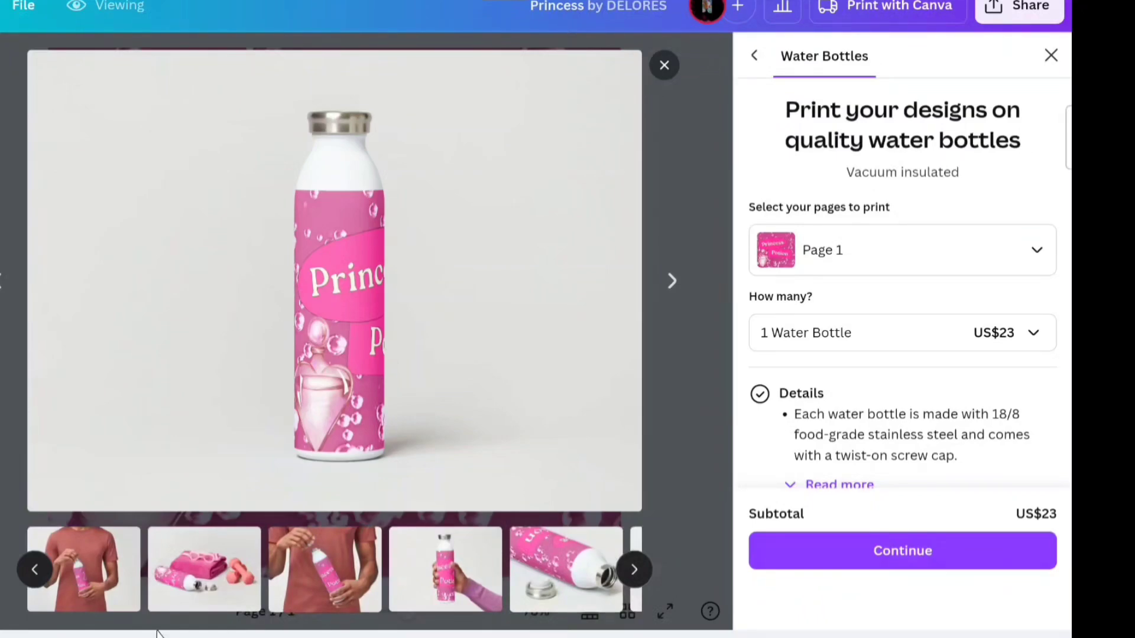
click(204, 564)
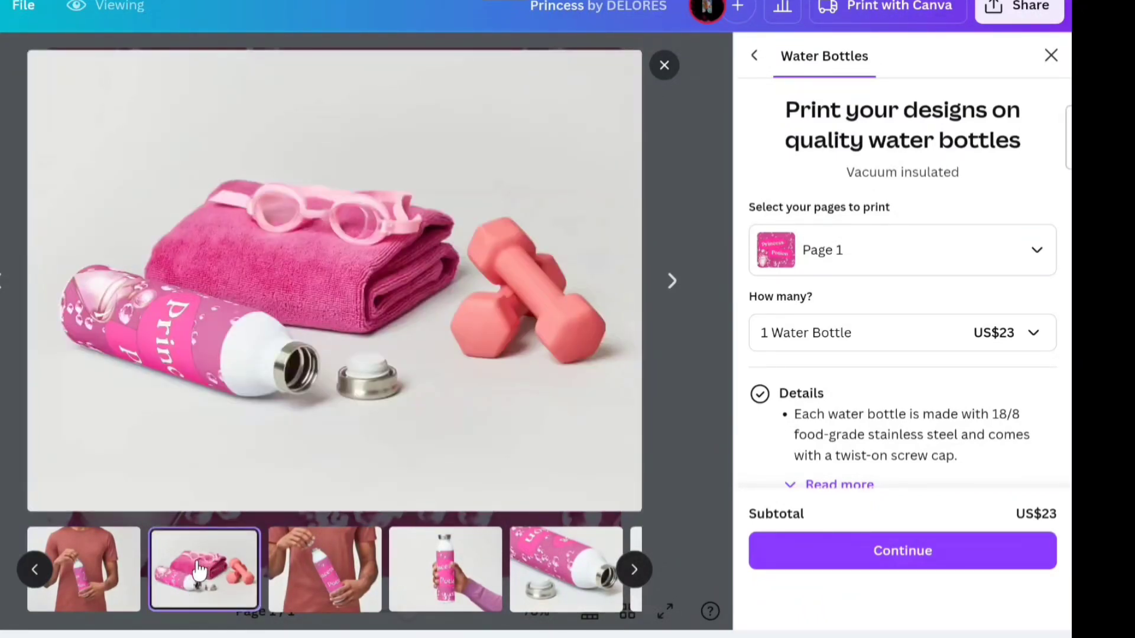
click(314, 554)
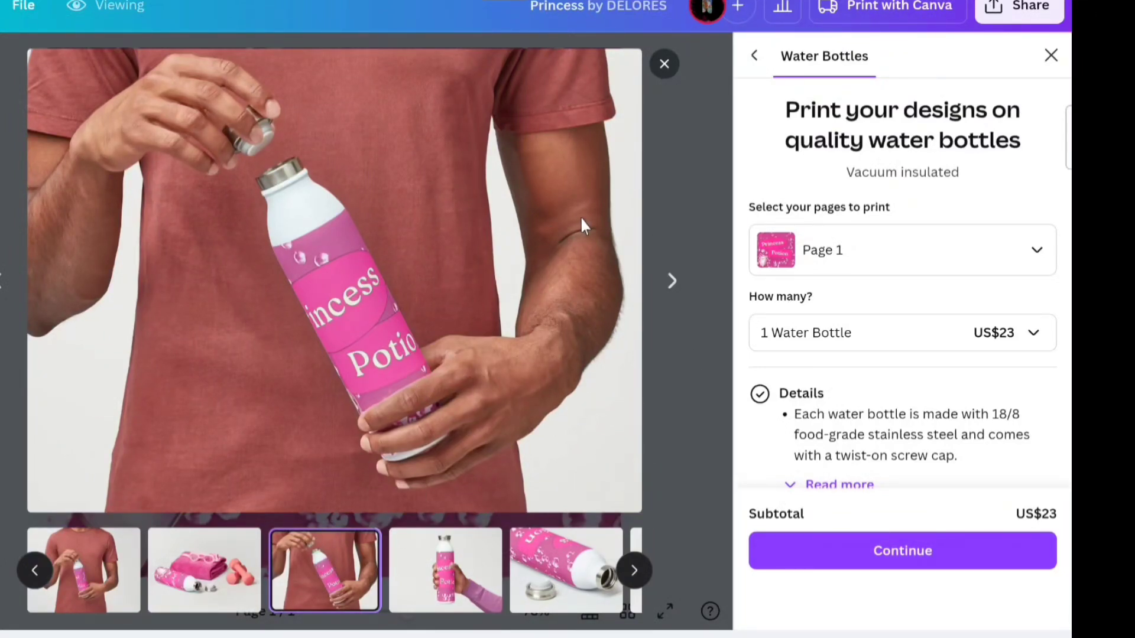
Step: Expand the water bottle's product details and read the full list of specifications
scroll(807, 296, down, 1)
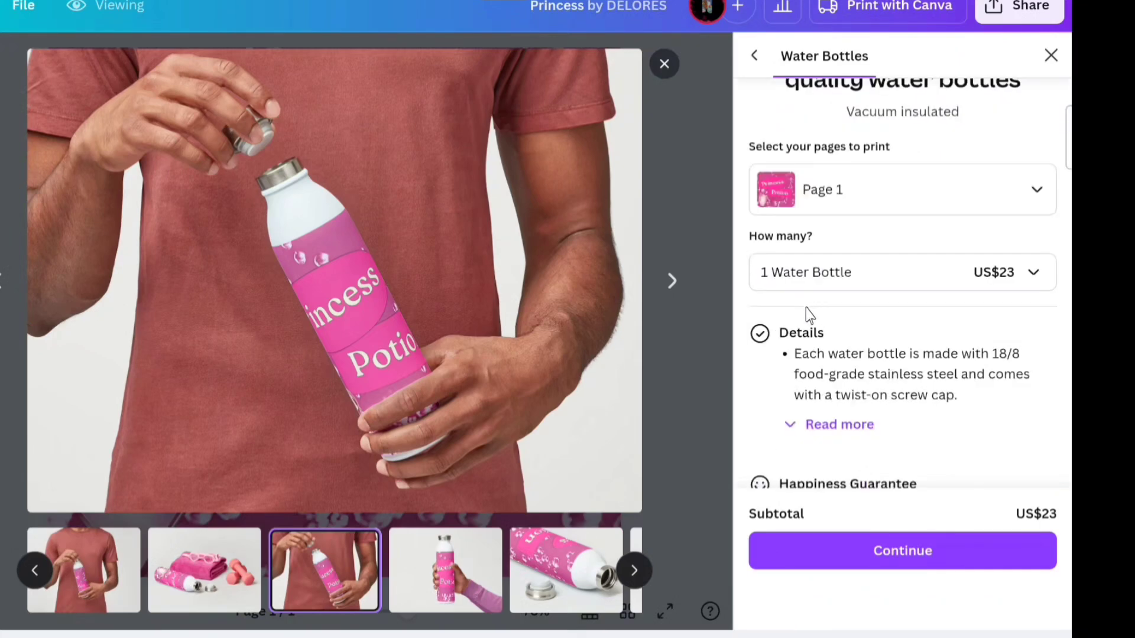
scroll(808, 316, down, 1)
scroll(806, 323, up, 1)
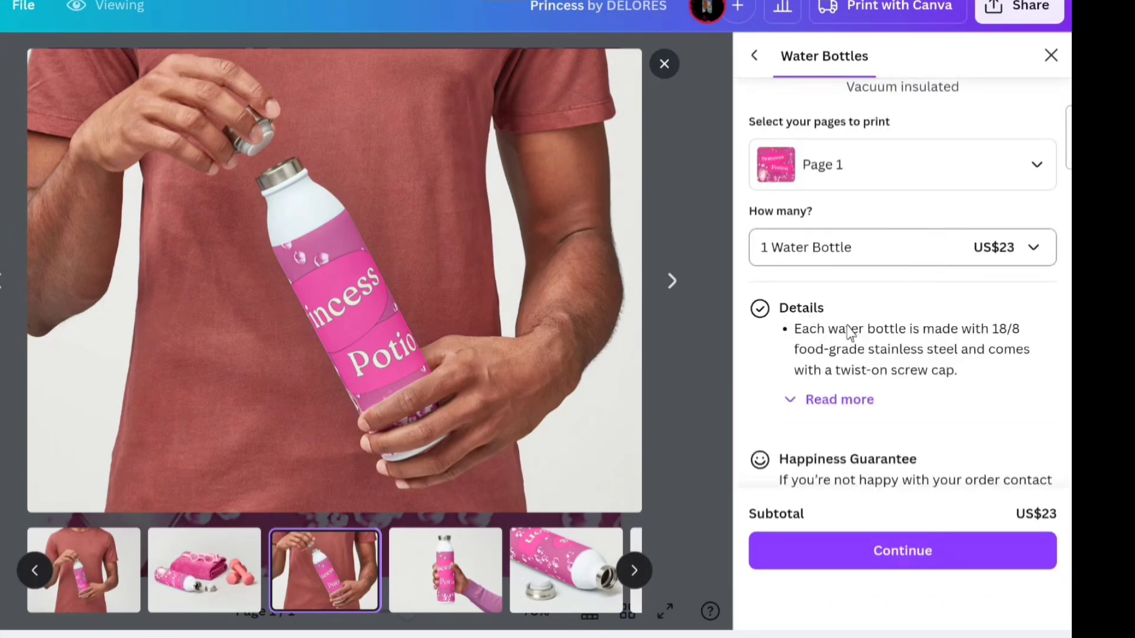
click(787, 402)
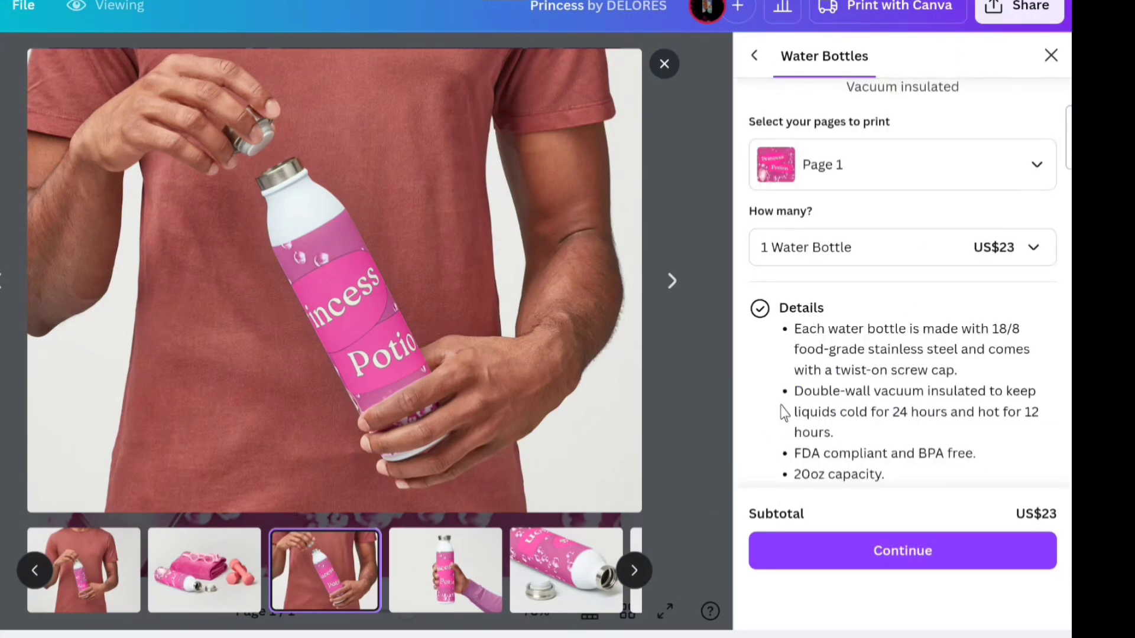
scroll(791, 402, down, 2)
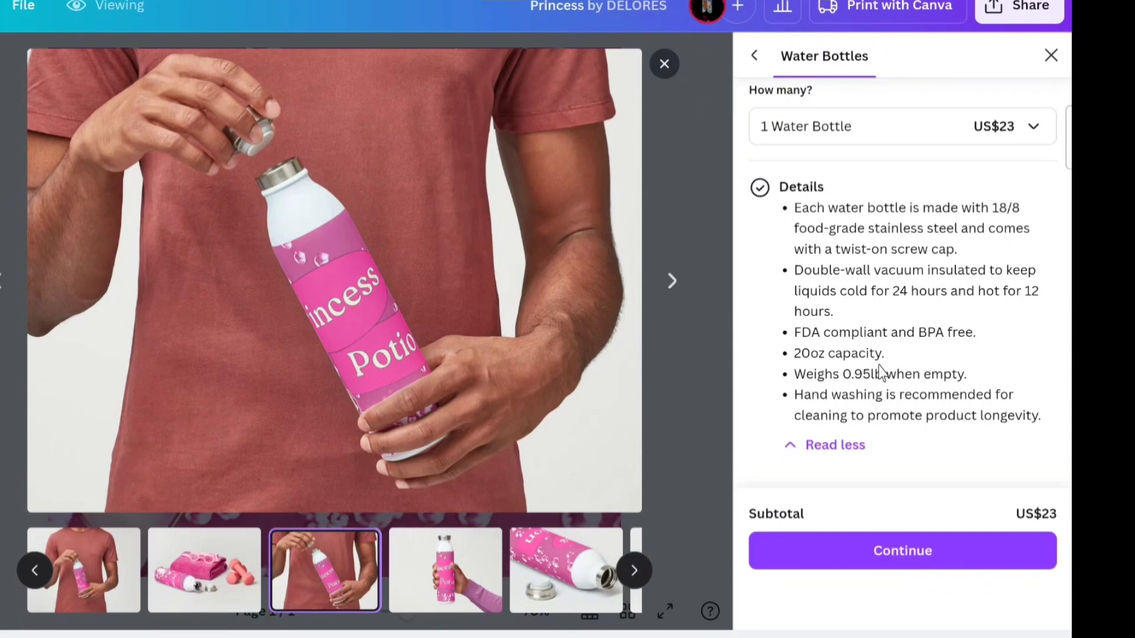
scroll(857, 296, up, 2)
scroll(828, 255, up, 2)
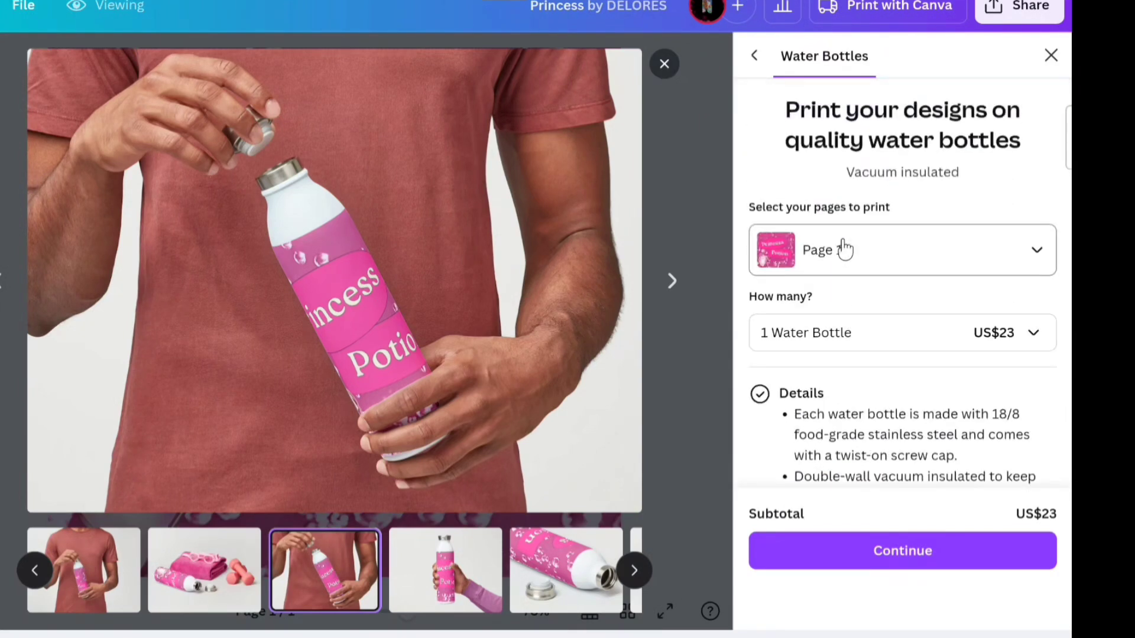
Step: Keep Page 1 as the page to print, review the prices for larger quantities, and close the enlarged mockup preview
click(873, 249)
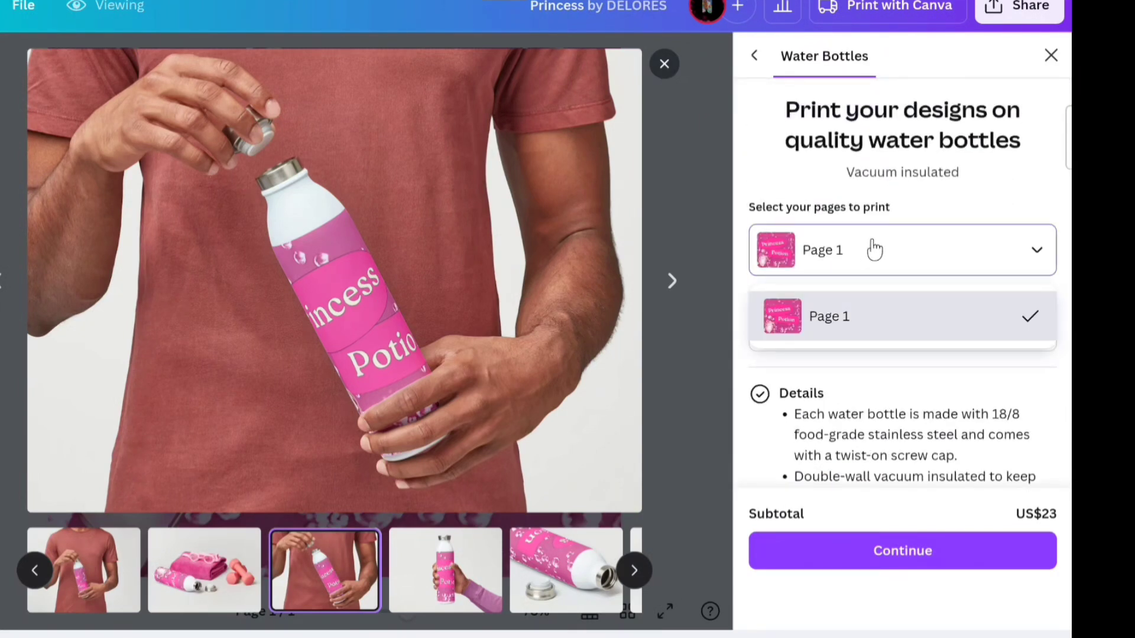
click(866, 316)
click(861, 332)
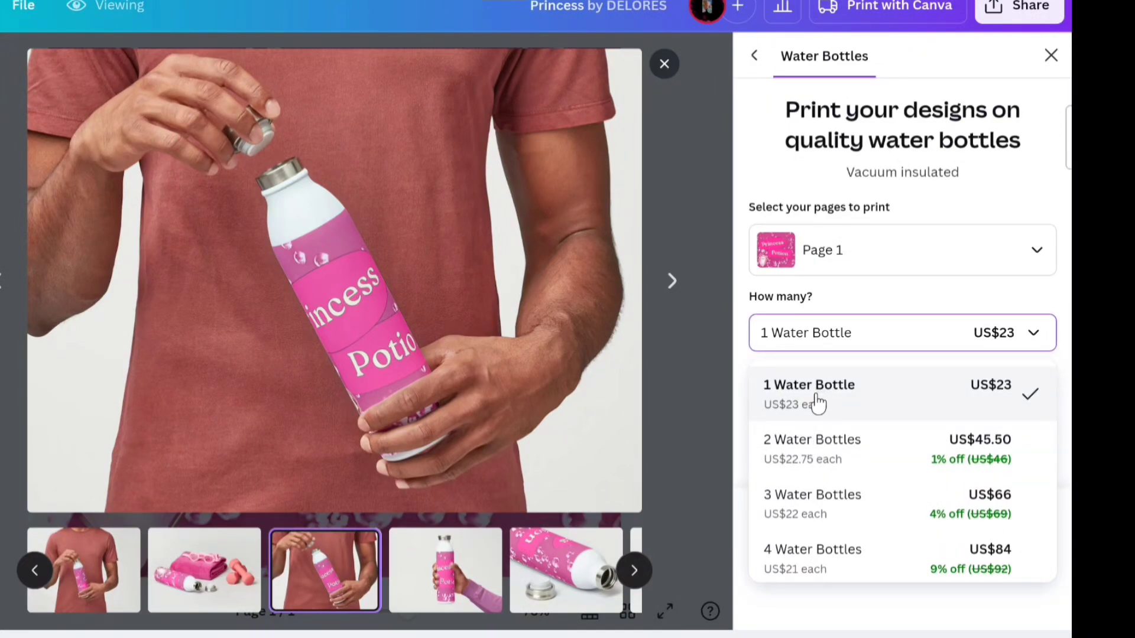
scroll(779, 520, down, 1)
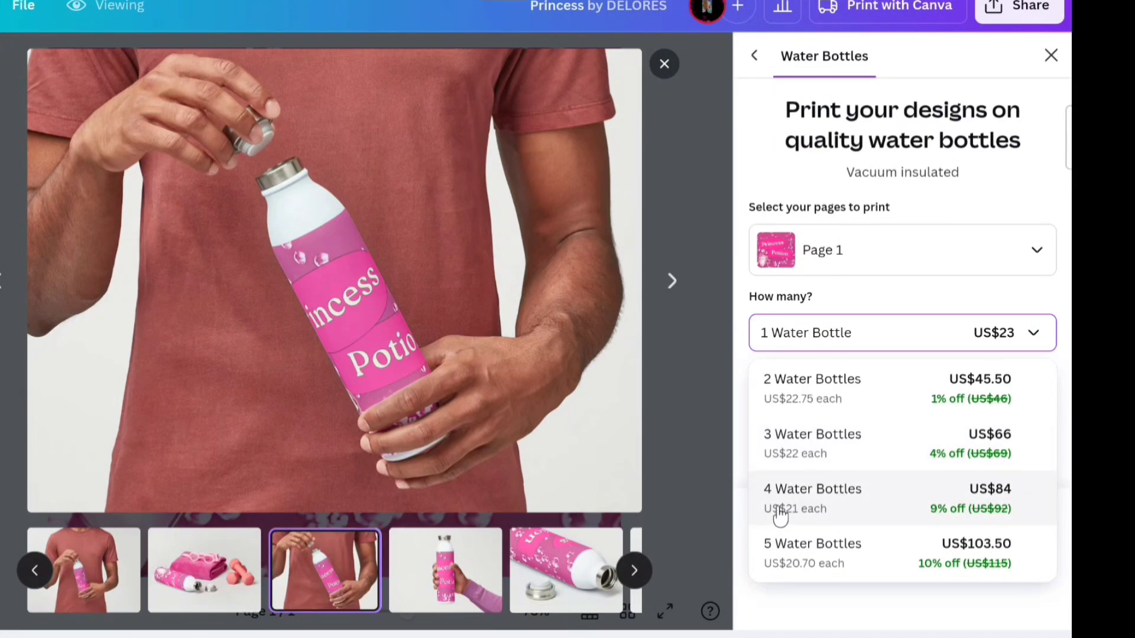
scroll(783, 507, down, 1)
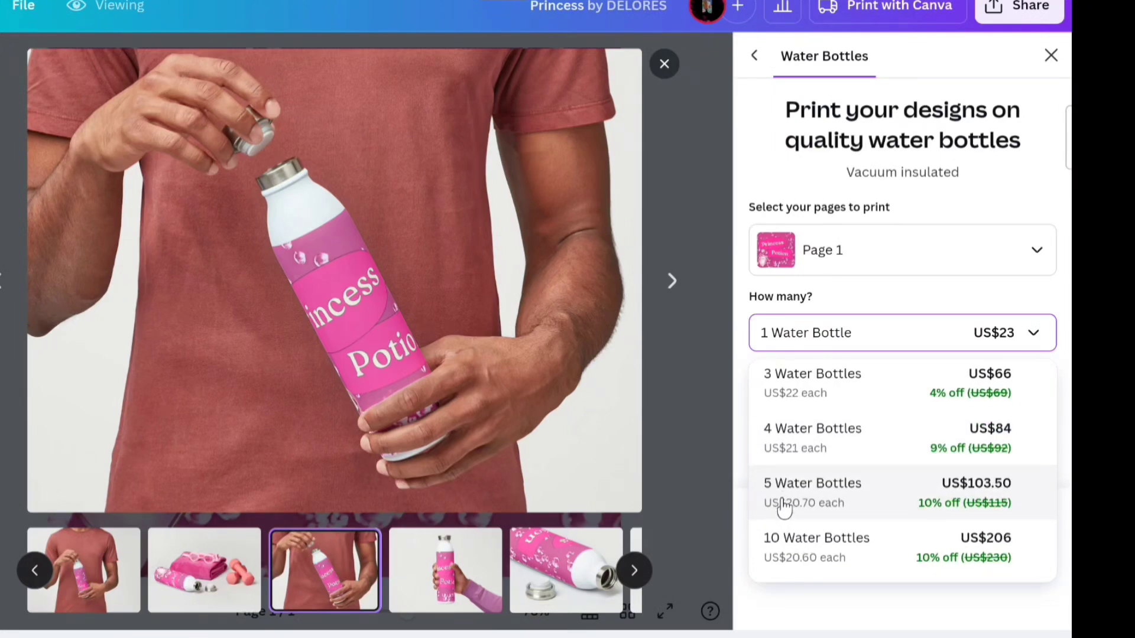
scroll(783, 507, down, 1)
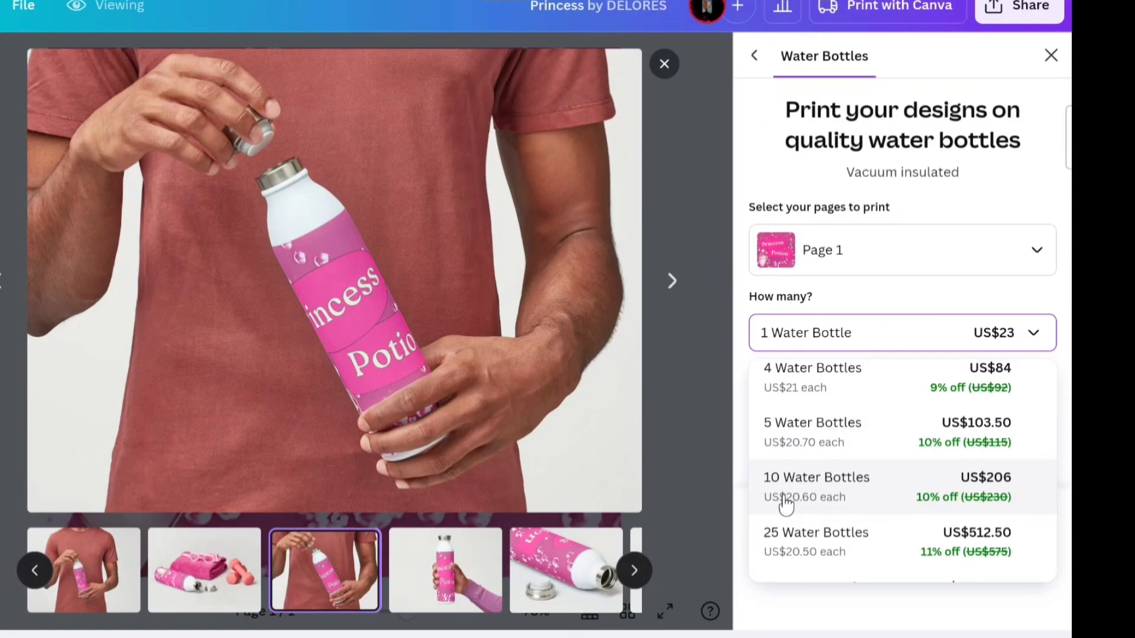
scroll(785, 504, down, 1)
scroll(786, 504, down, 2)
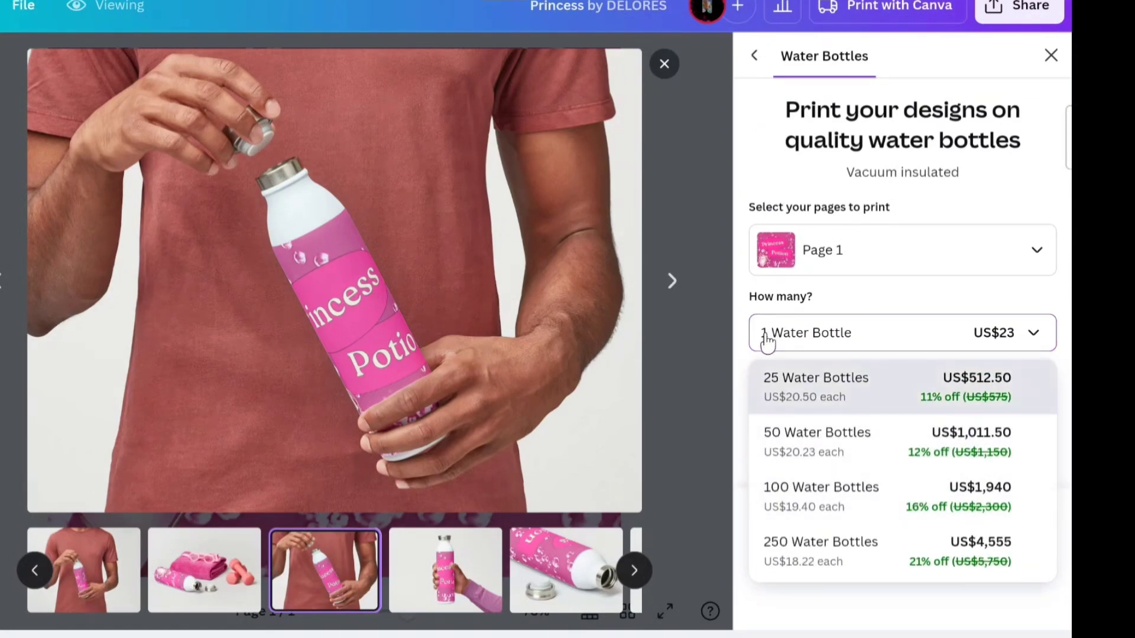
click(662, 383)
click(663, 385)
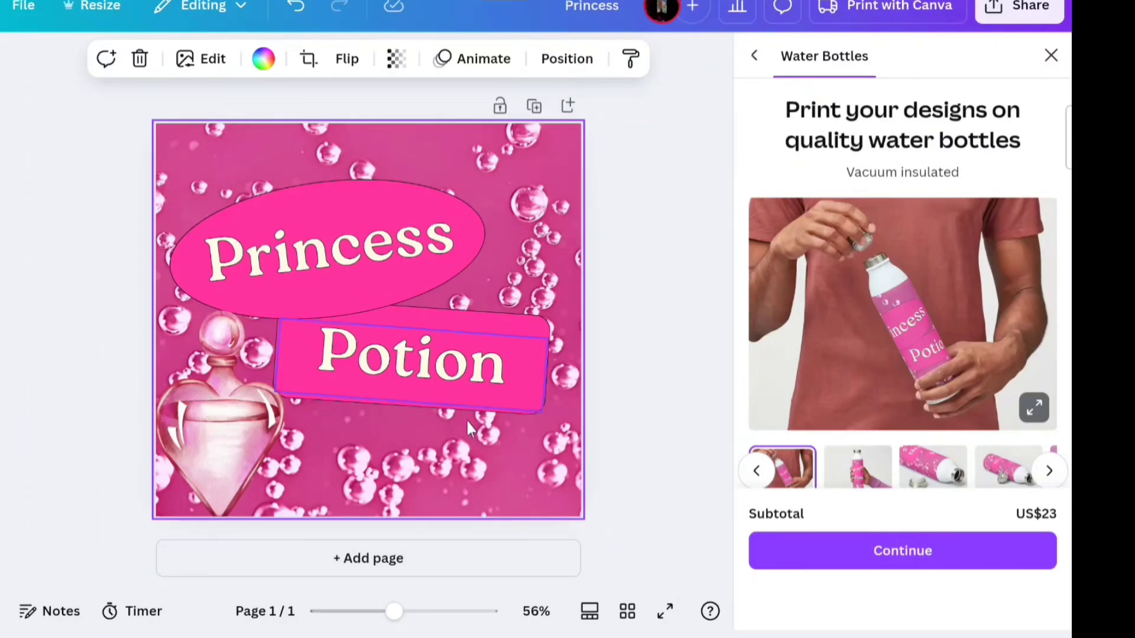
Step: Add a blank second page and search the photo elements for "pink"
click(395, 562)
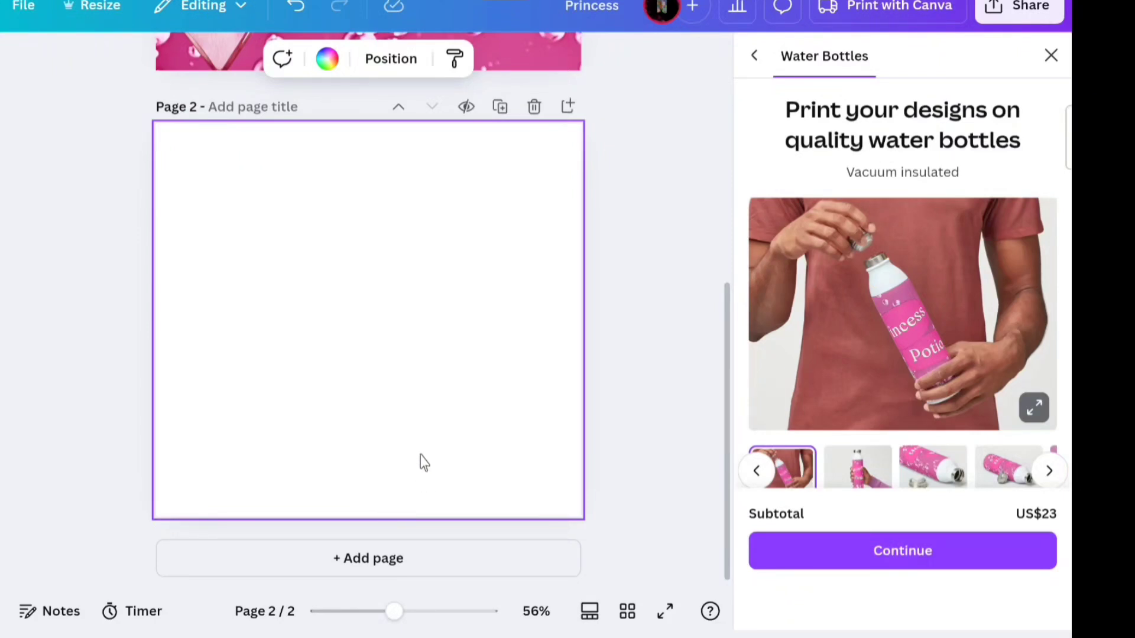
click(2, 153)
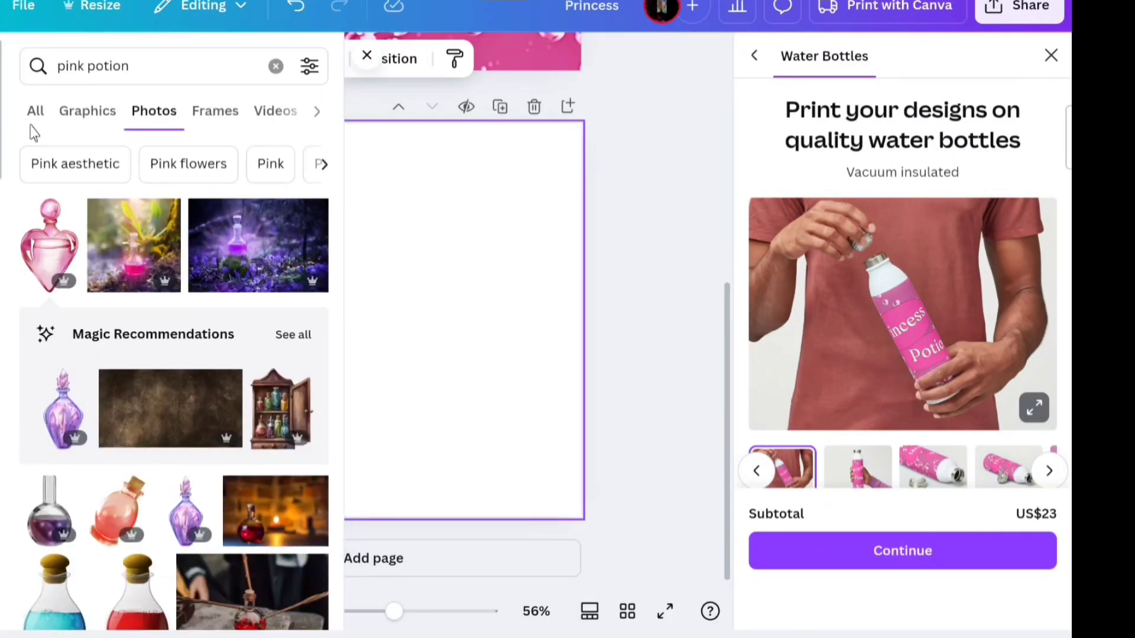
click(156, 56)
key(BackSpace)
key(BackSpace)
key(BackSpace)
key(BackSpace)
key(BackSpace)
key(BackSpace)
key(BackSpace)
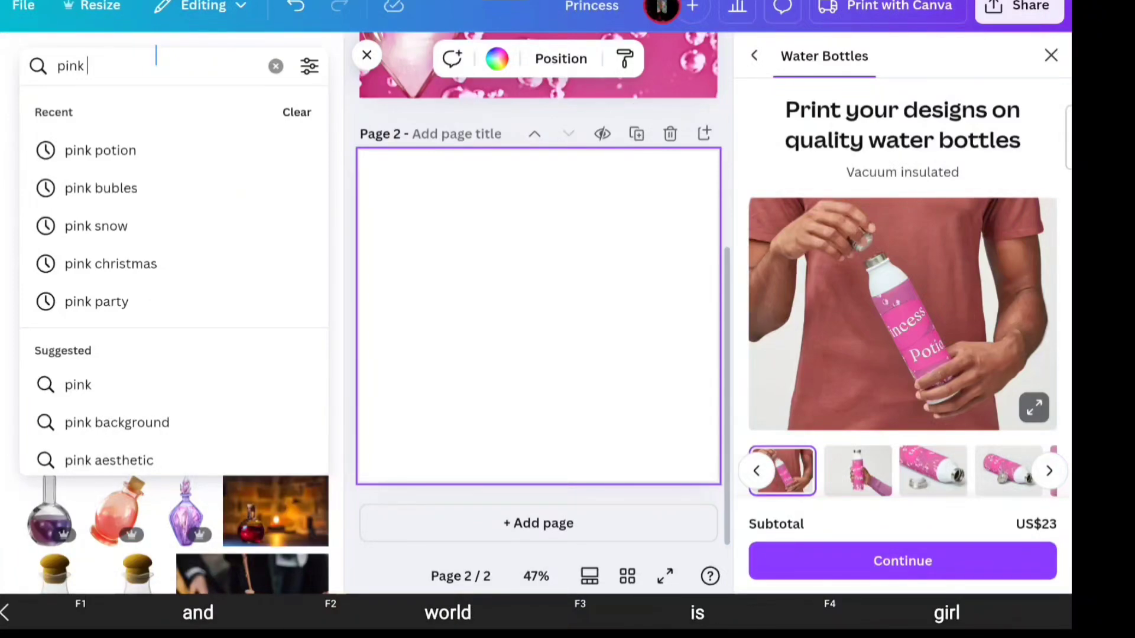
key(Return)
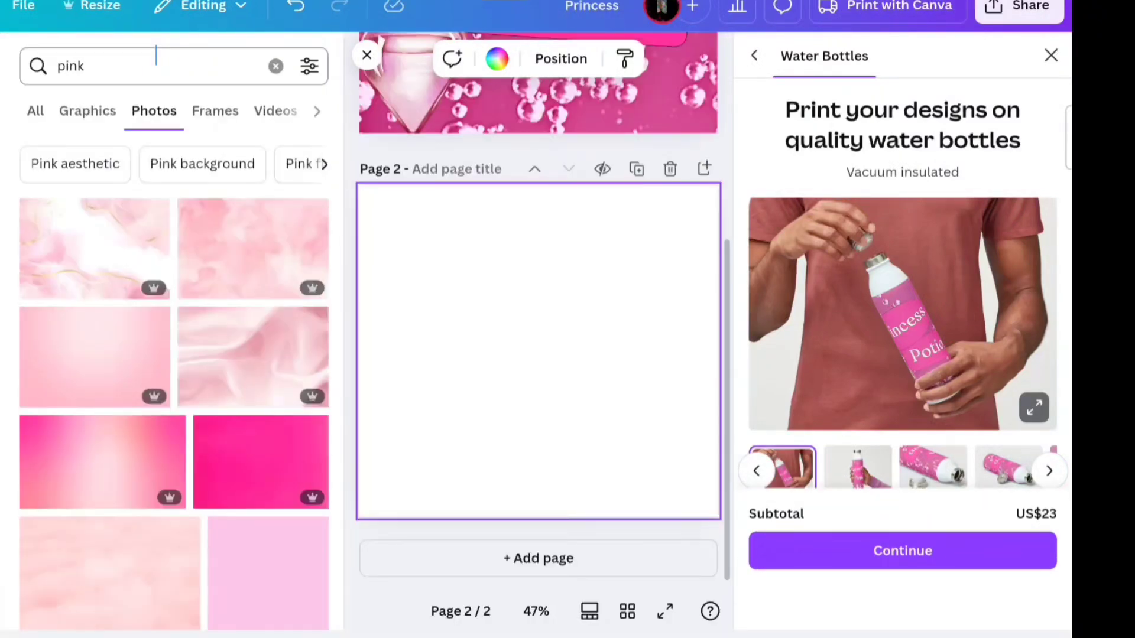
scroll(253, 245, down, 2)
scroll(253, 245, down, 5)
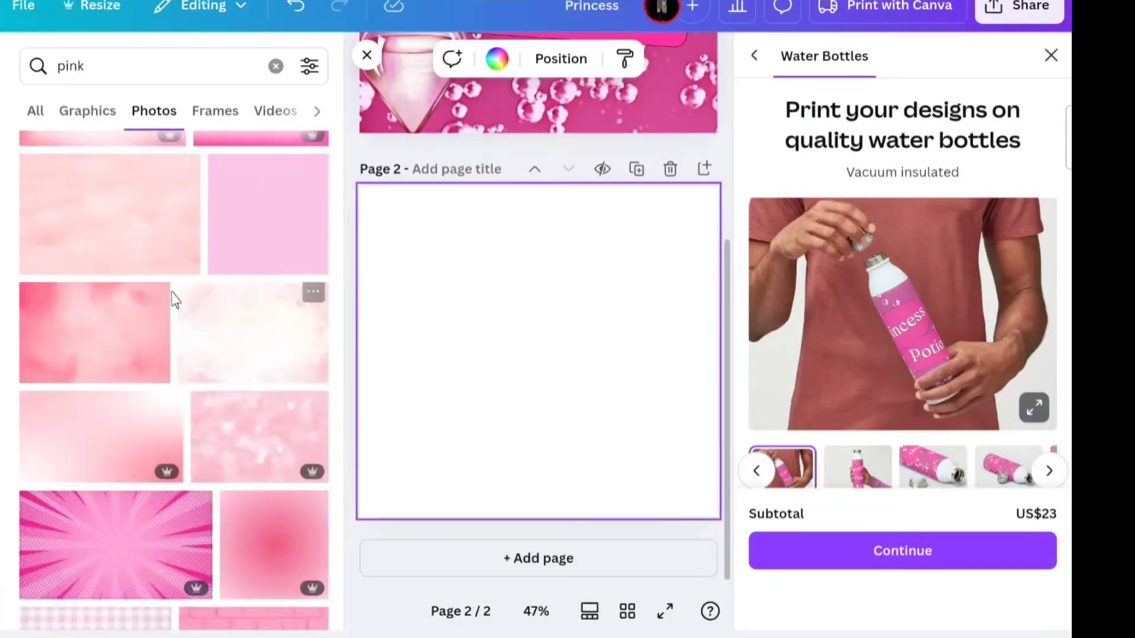
Step: Search the photos for "pink water" and set the rippling pink water photo as the background of page 2
click(120, 65)
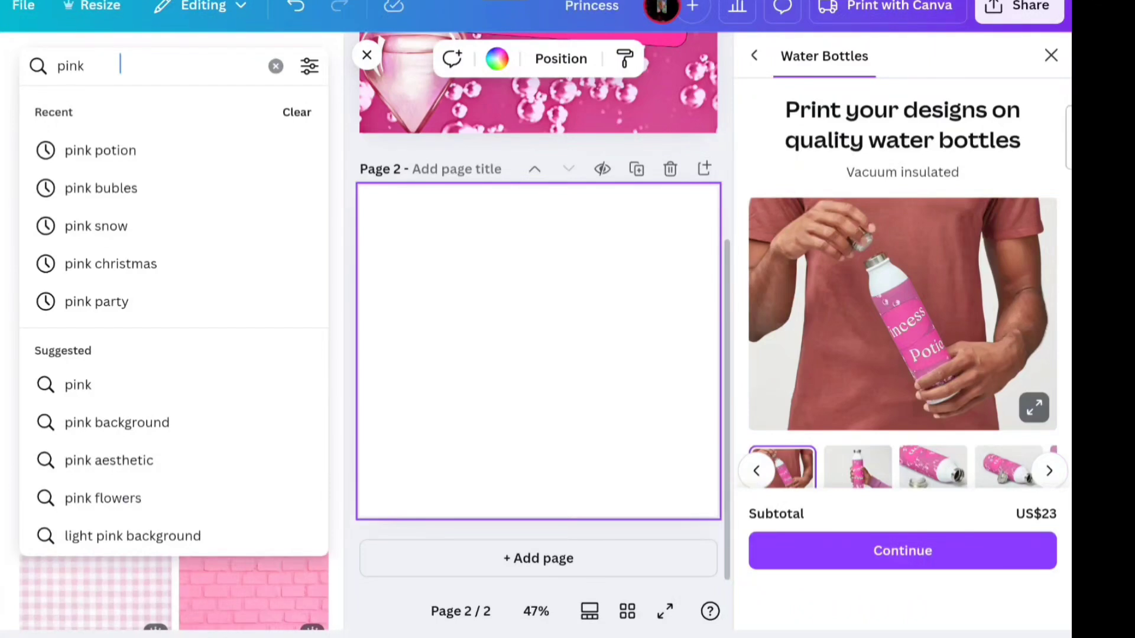
text(water)
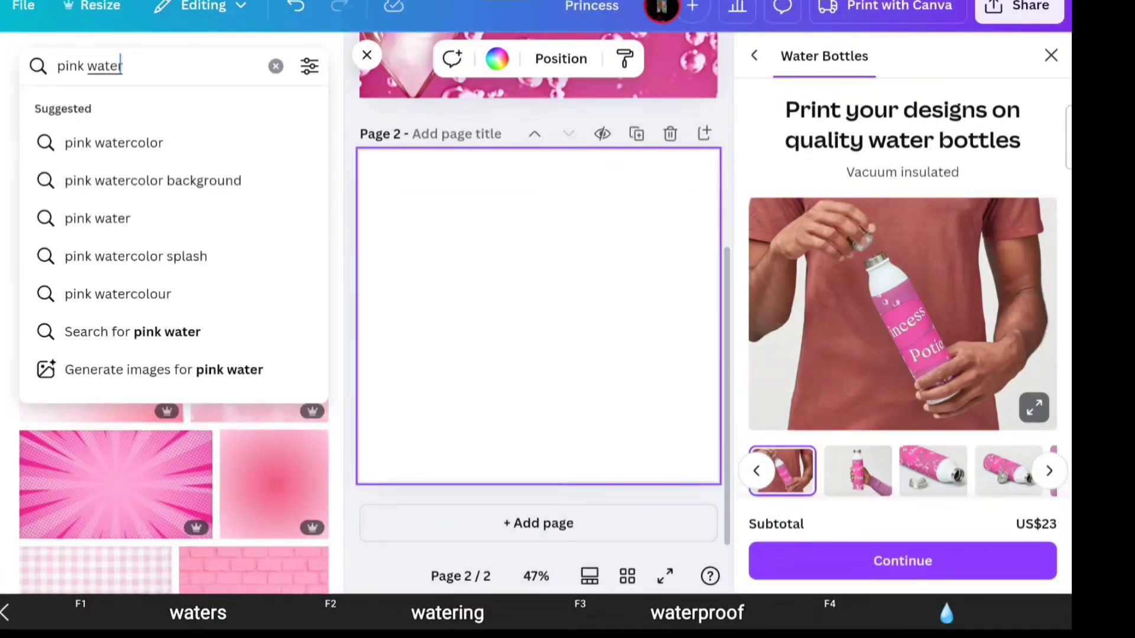
key(Return)
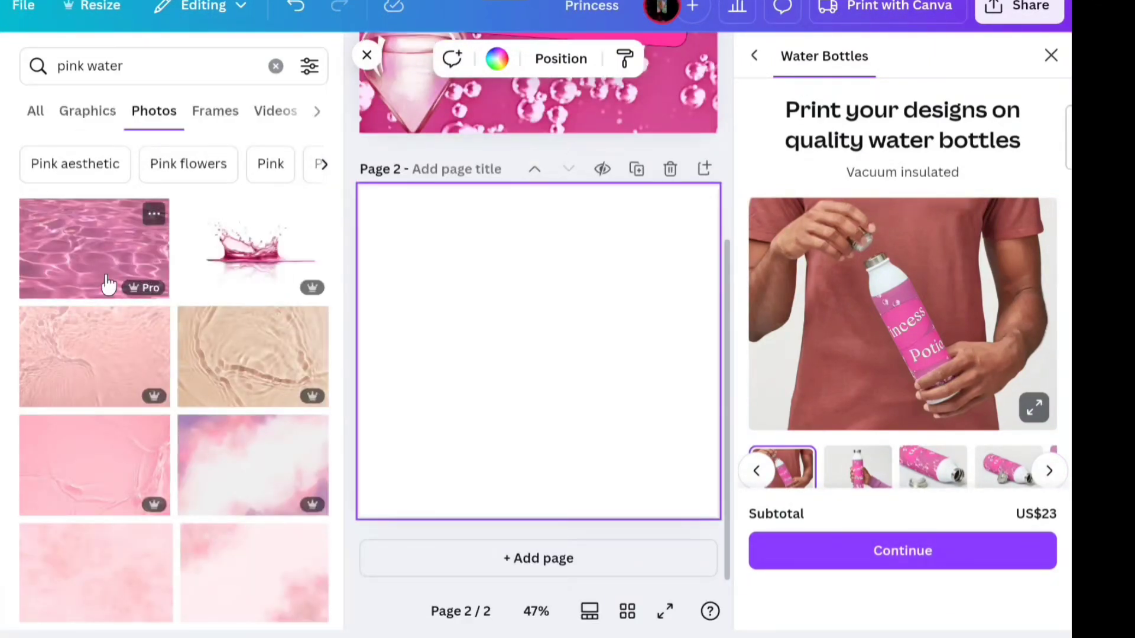
click(108, 284)
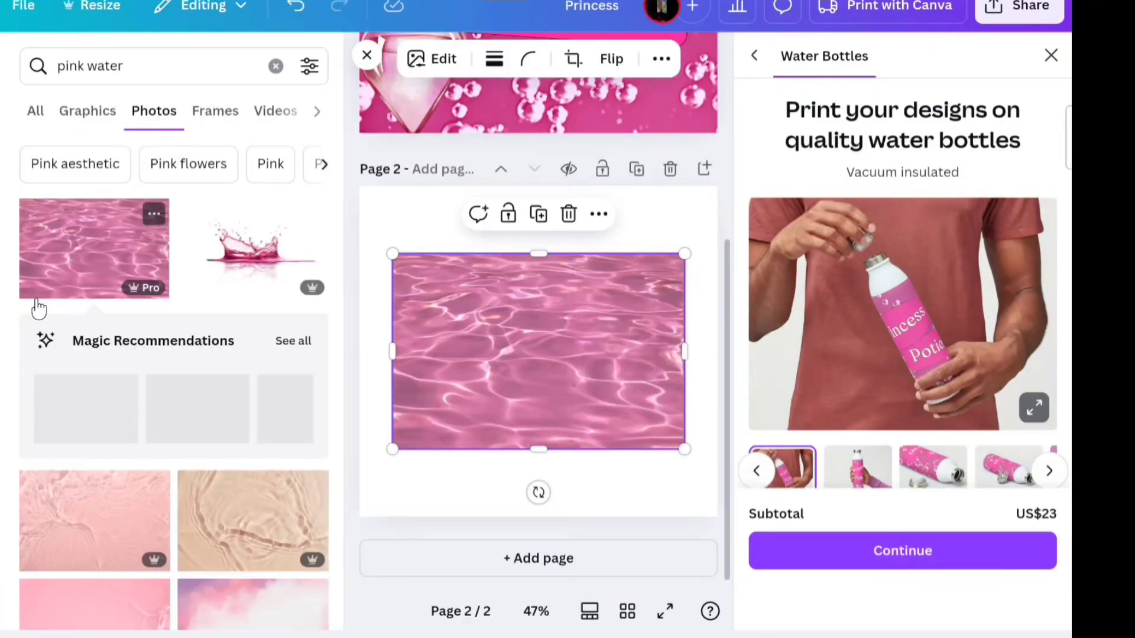
right_click(513, 342)
click(600, 565)
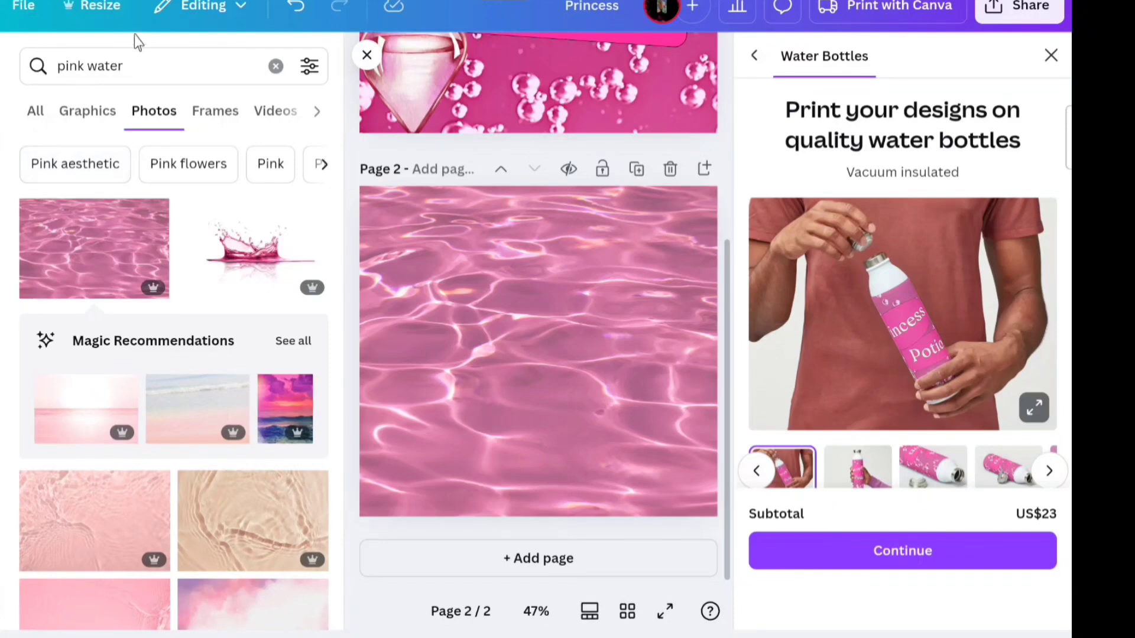
Step: Search the graphics elements for "health"
click(140, 66)
drag(140, 65, 23, 84)
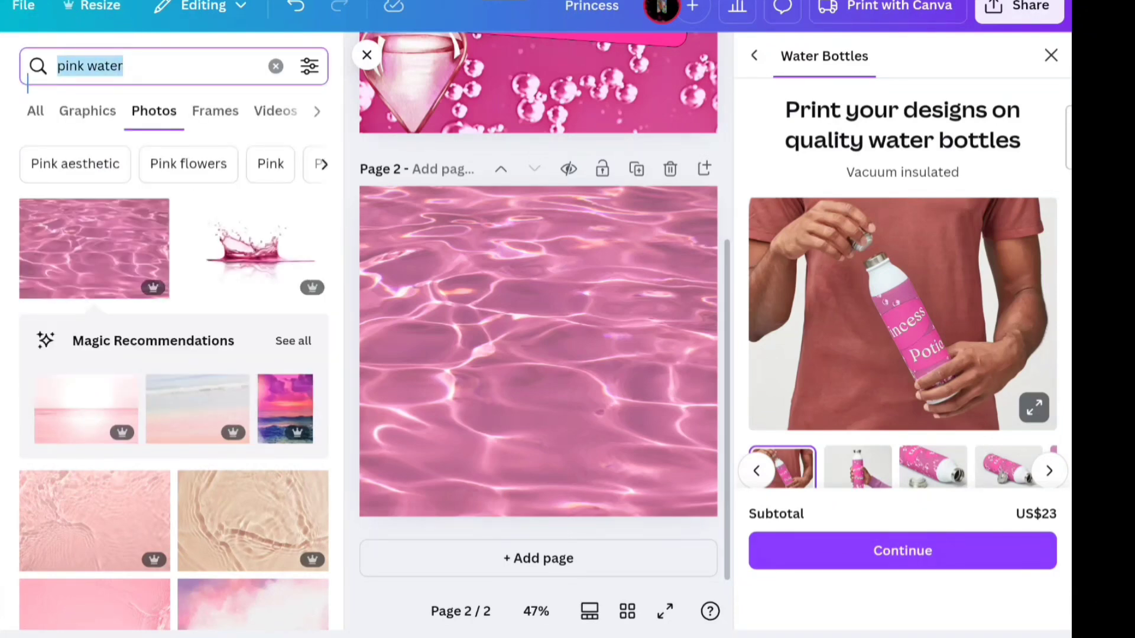
text(ealth)
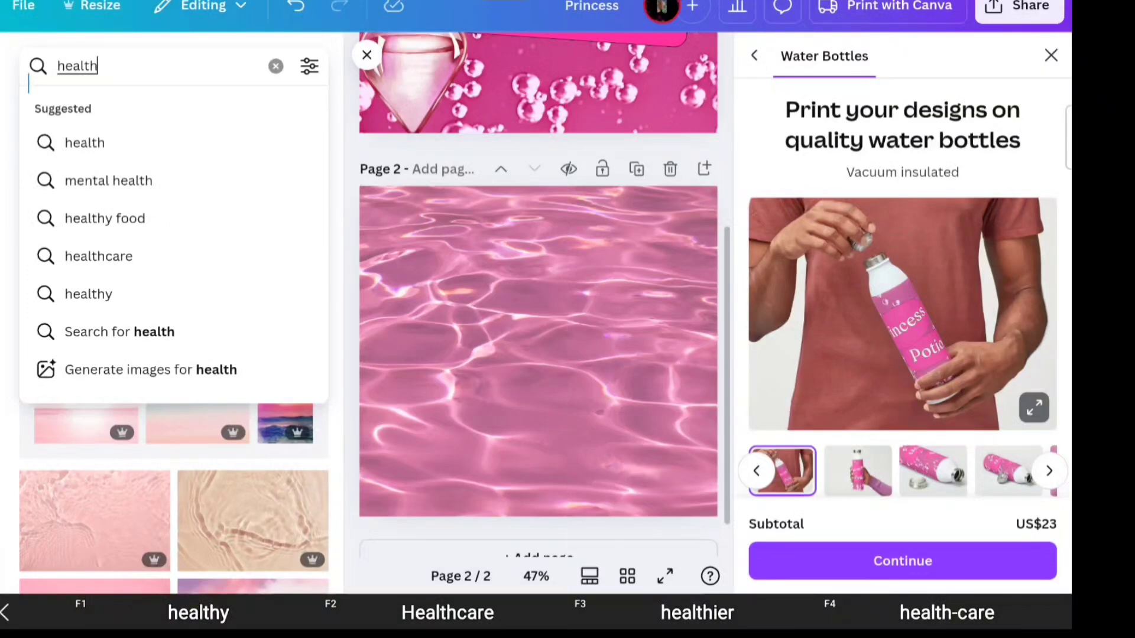
key(Return)
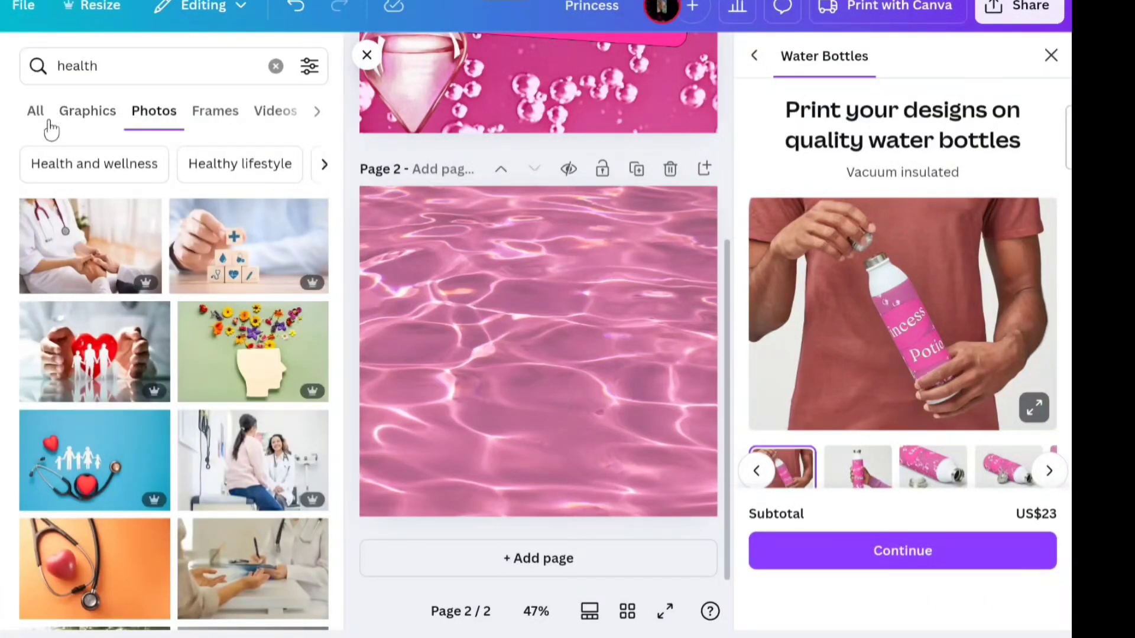
click(72, 110)
scroll(112, 241, down, 10)
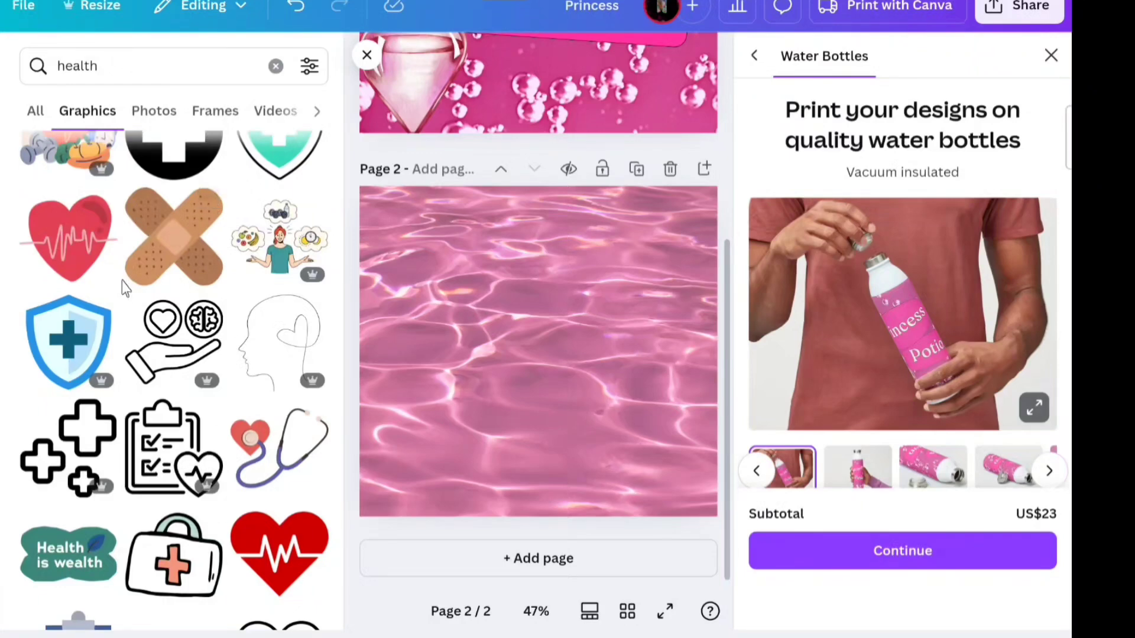
Step: Add the green "Health is wealth" badge graphic to page 2
scroll(95, 355, down, 3)
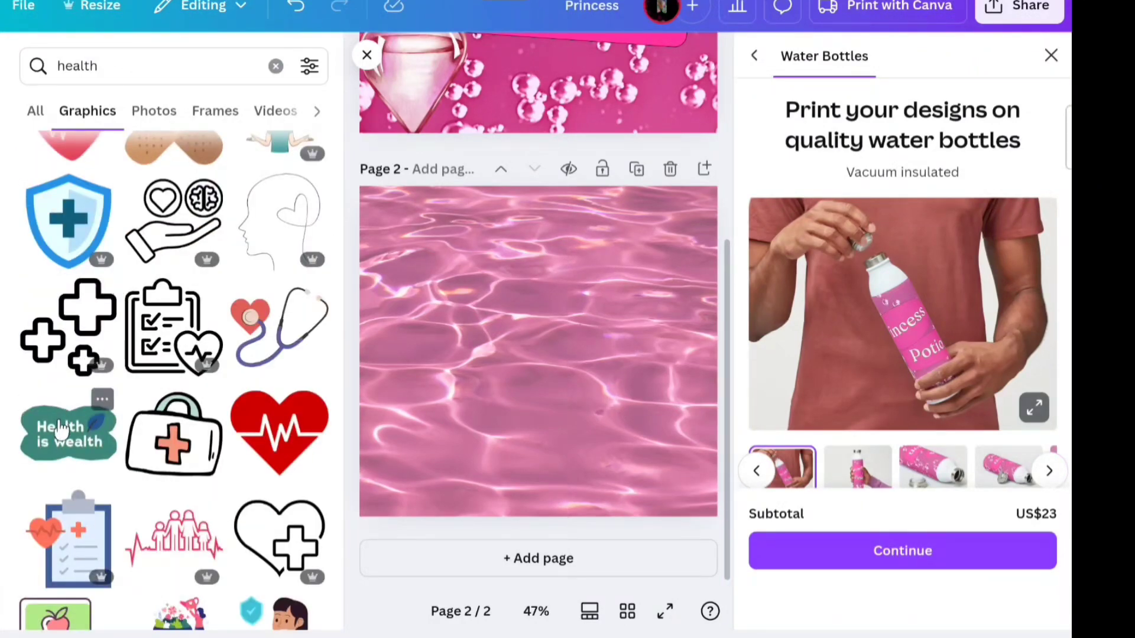
drag(59, 420, 349, 319)
click(45, 452)
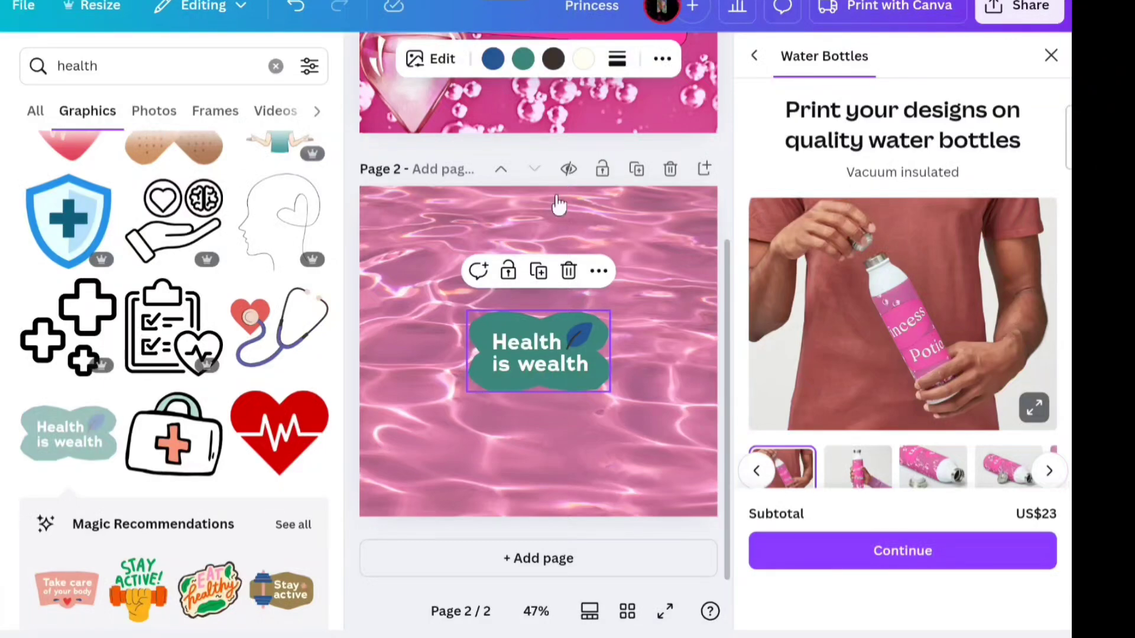
Step: Close the water bottle print options and enlarge the "Health is wealth" badge to fill most of the page width
click(1053, 56)
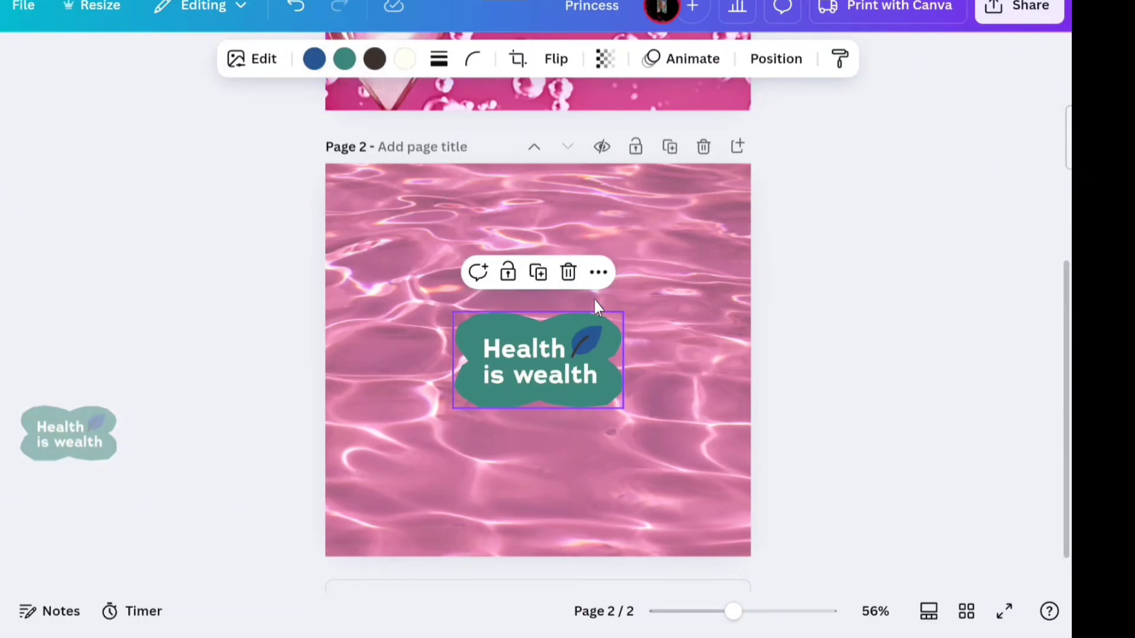
drag(498, 362, 490, 298)
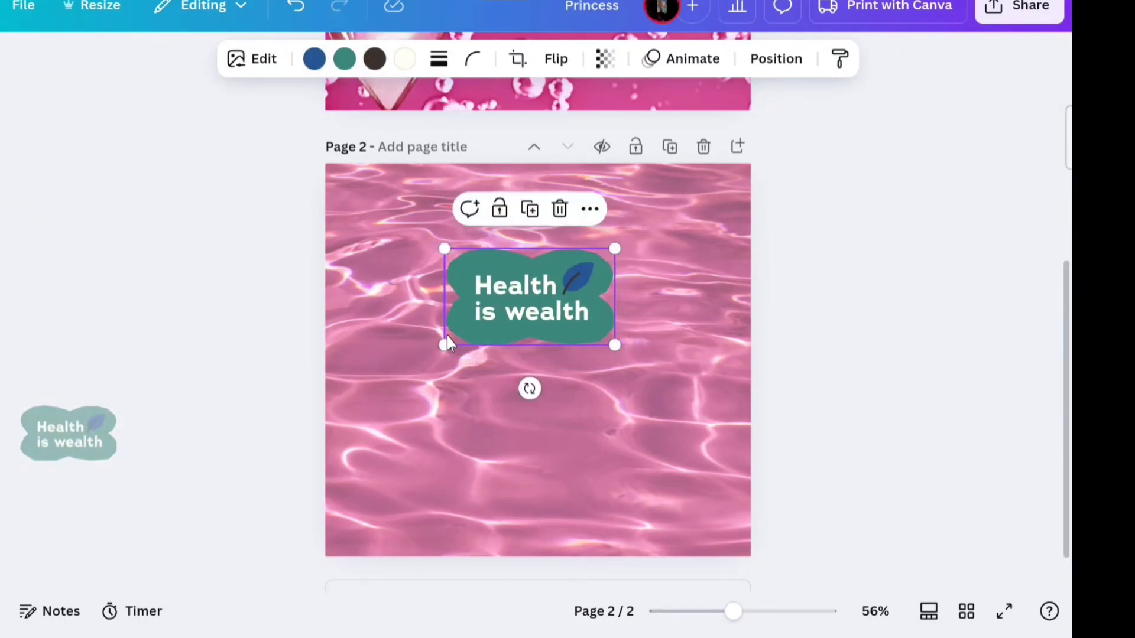
drag(445, 345, 335, 407)
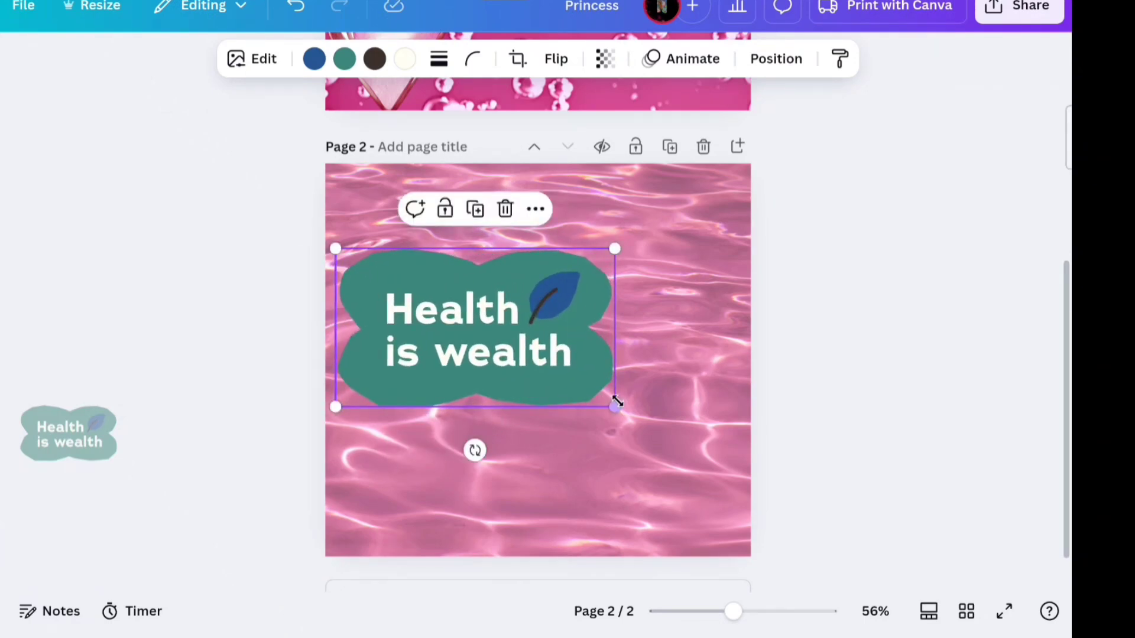
mouse_move(616, 404)
mouse_down()
mouse_move(702, 445)
mouse_move(648, 395)
mouse_move(628, 410)
mouse_up()
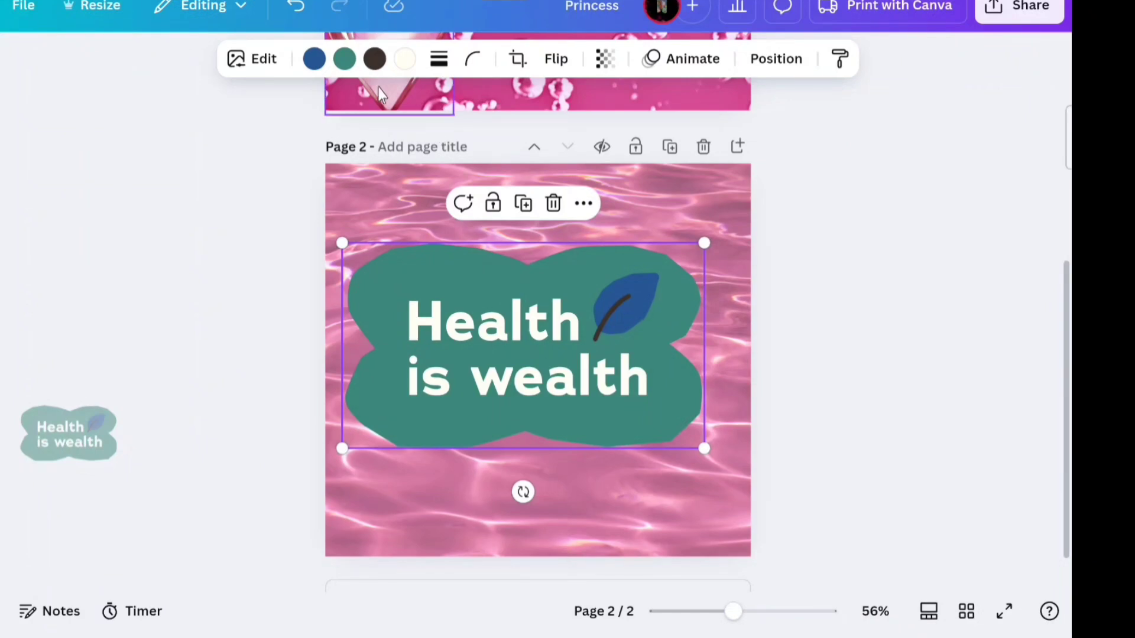
Step: Recolor the badge's green shape hot pink and its blue leaf light pink, and shift the badge slightly down
click(314, 59)
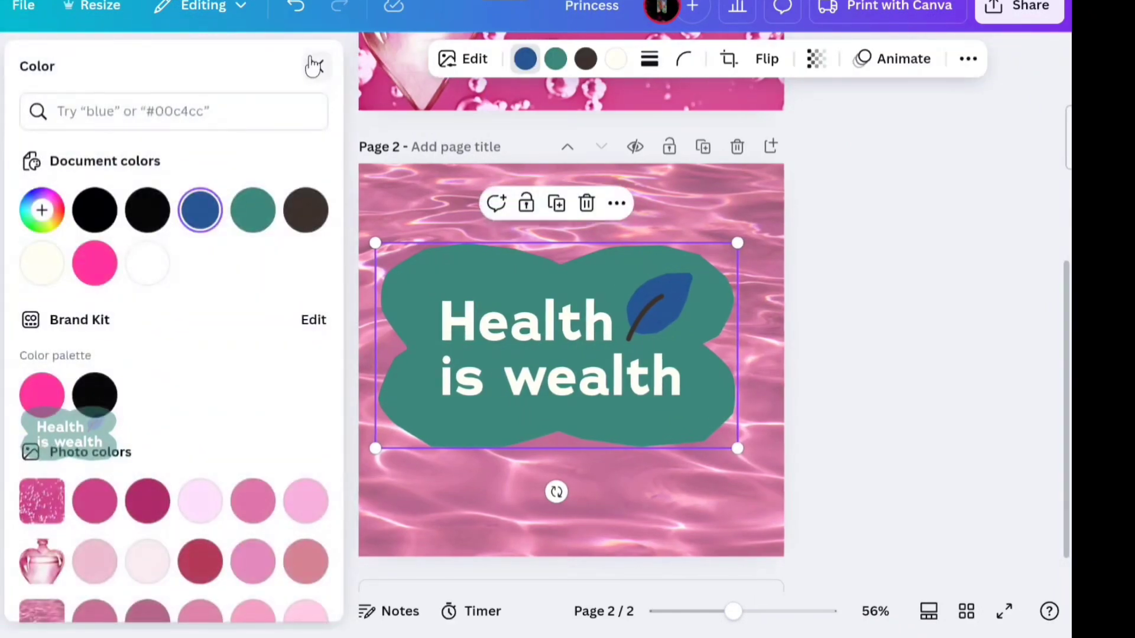
click(555, 59)
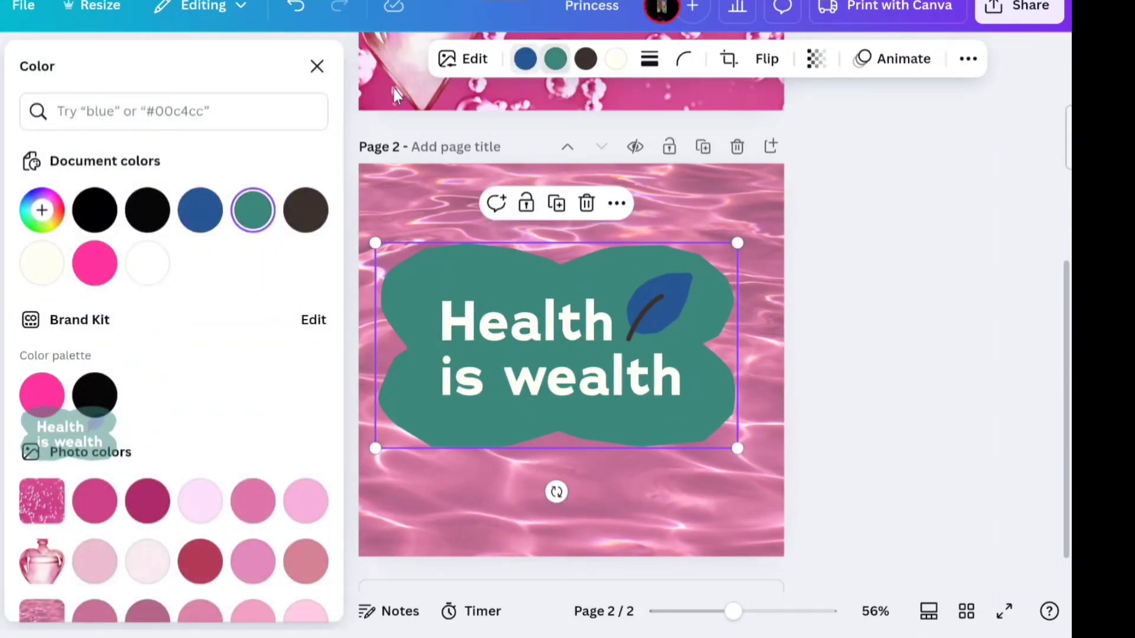
click(42, 390)
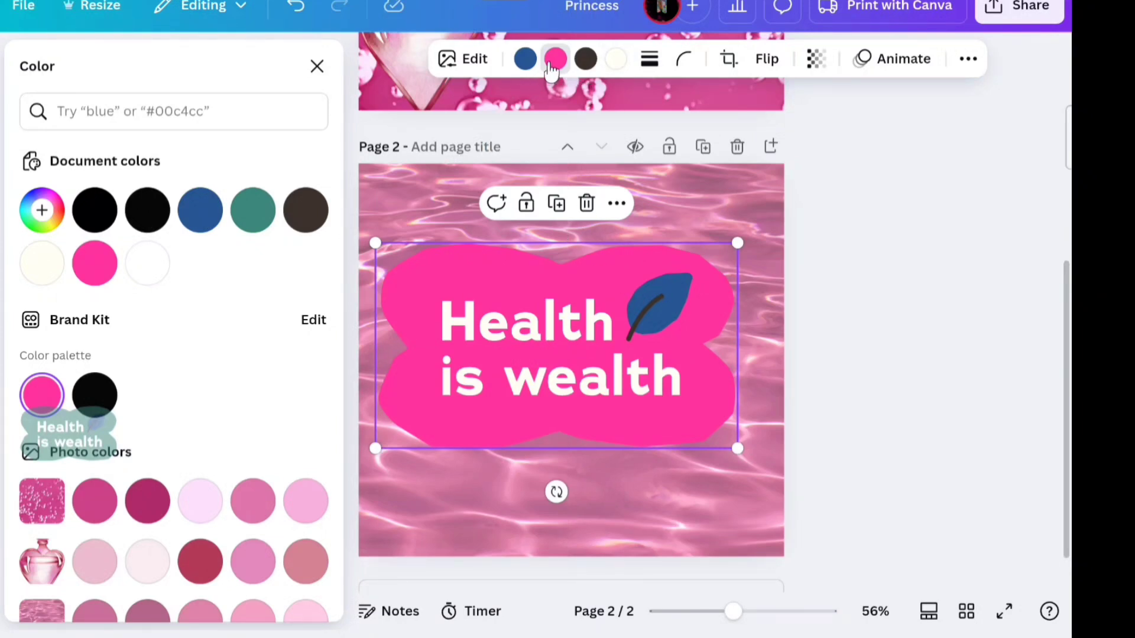
click(524, 58)
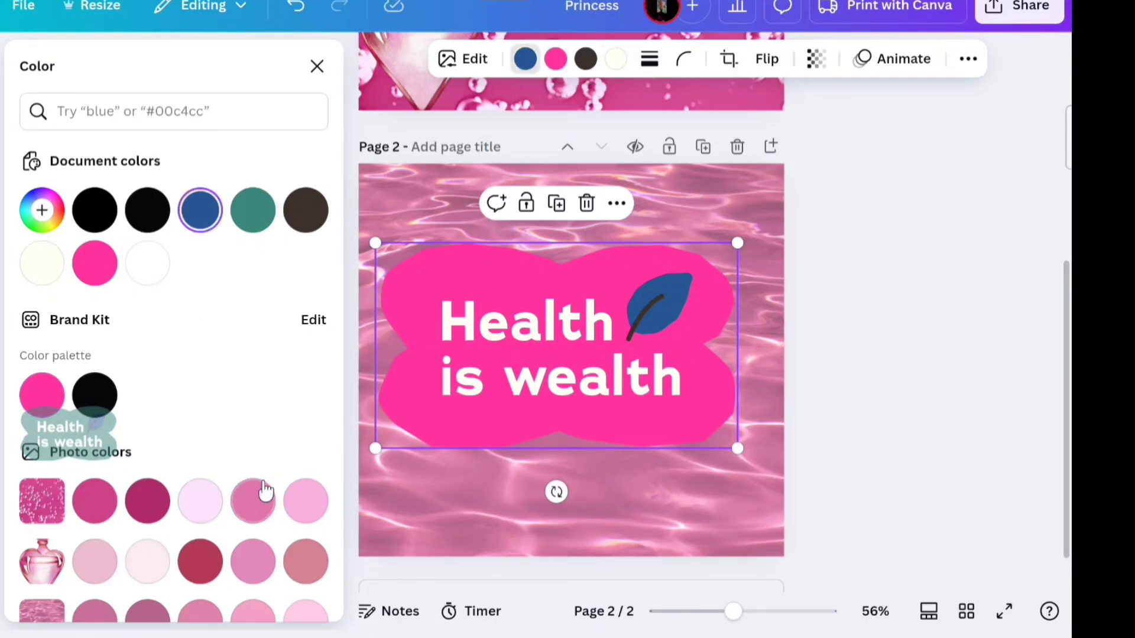
click(306, 497)
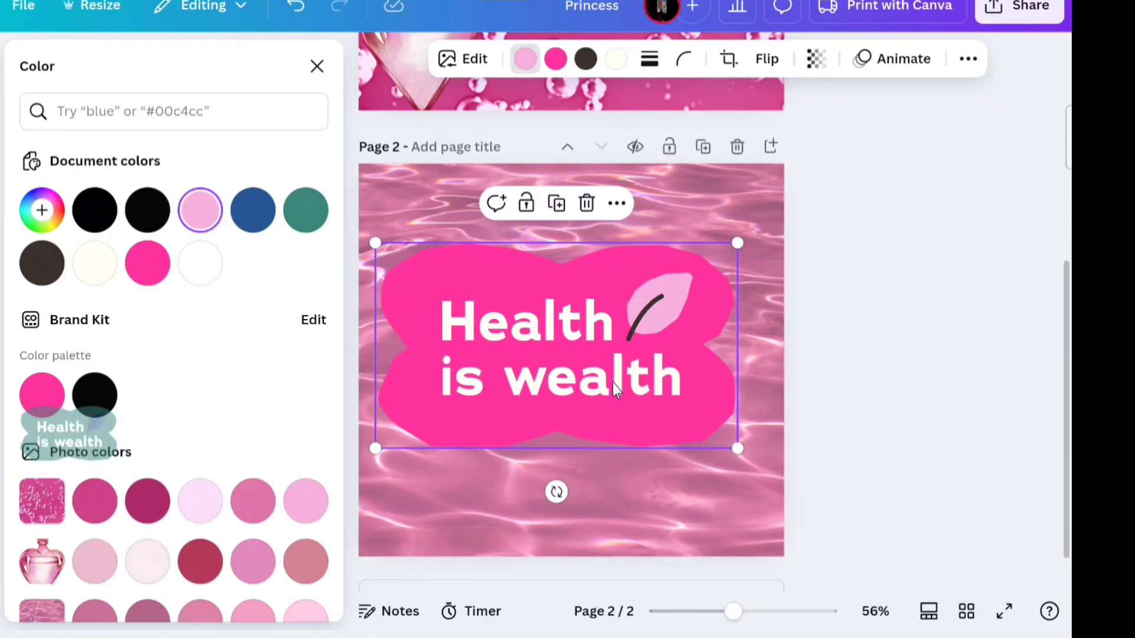
mouse_move(613, 383)
mouse_down()
mouse_move(621, 400)
mouse_move(598, 400)
mouse_move(621, 416)
mouse_up()
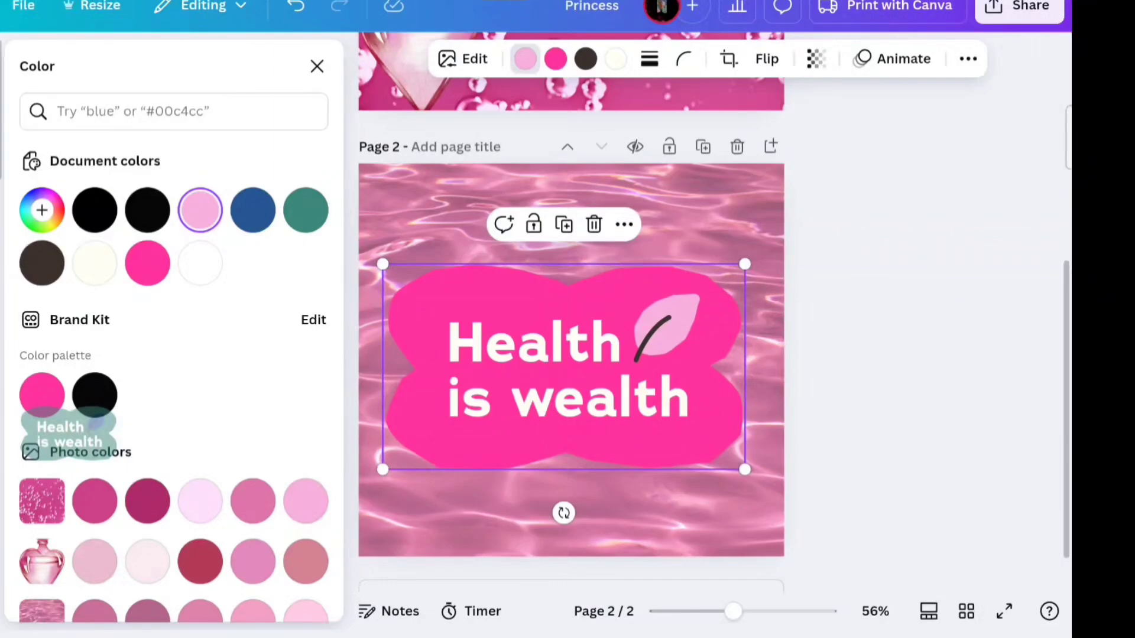
click(317, 66)
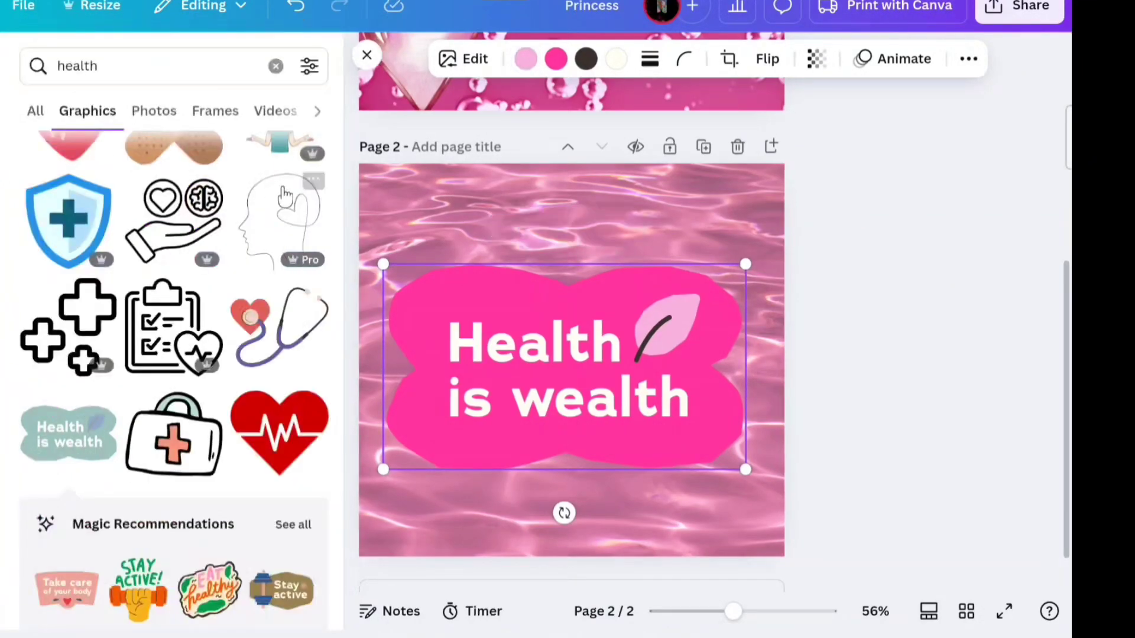
Step: Find the pink "Be gentle with yourself" sticky note among the health graphics and add it to page 2
scroll(284, 295, down, 3)
scroll(248, 319, down, 6)
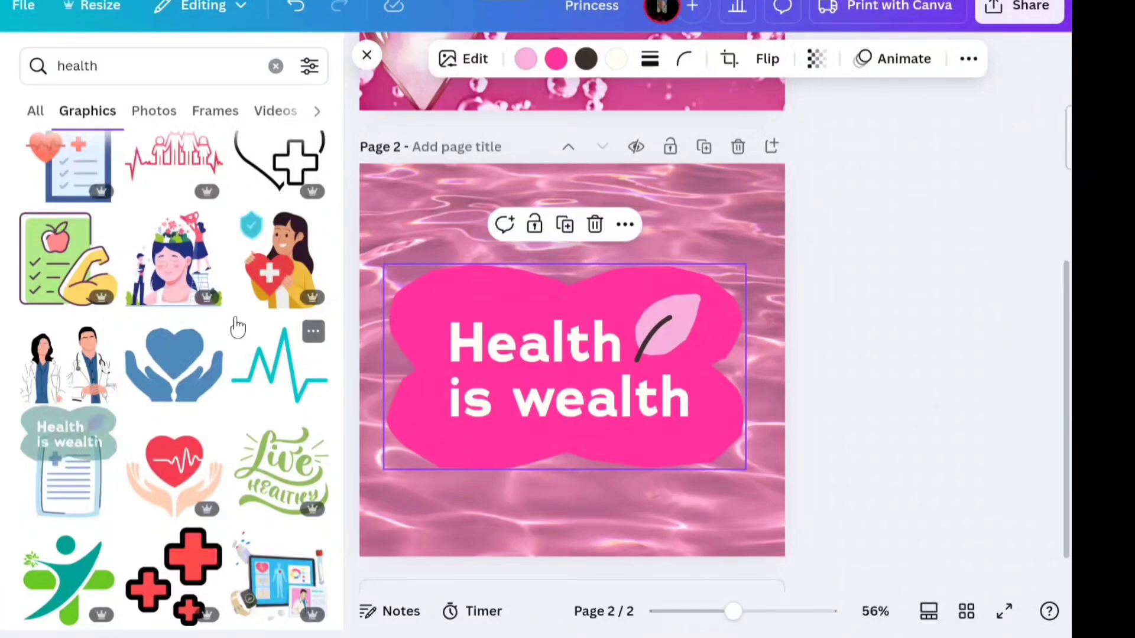
scroll(237, 327, down, 10)
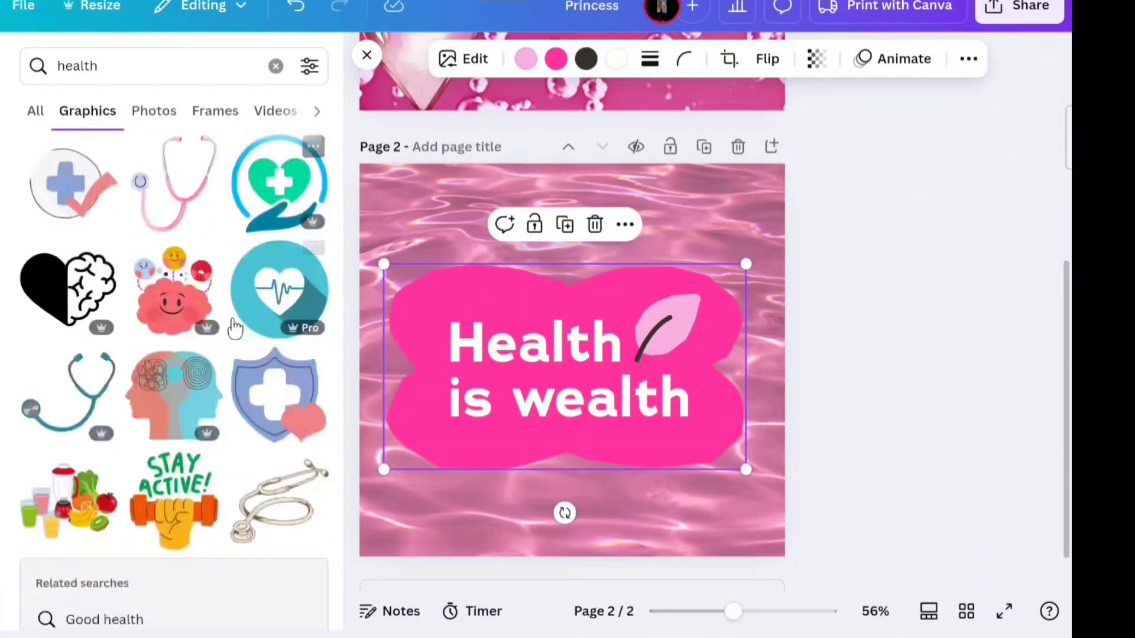
scroll(235, 327, down, 9)
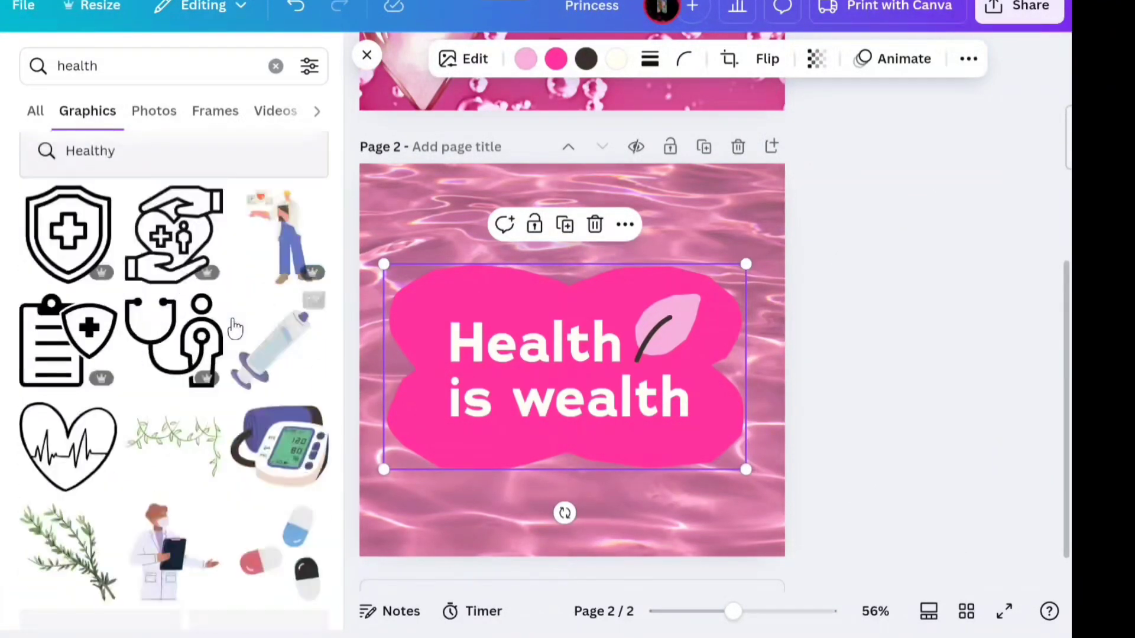
scroll(235, 327, down, 9)
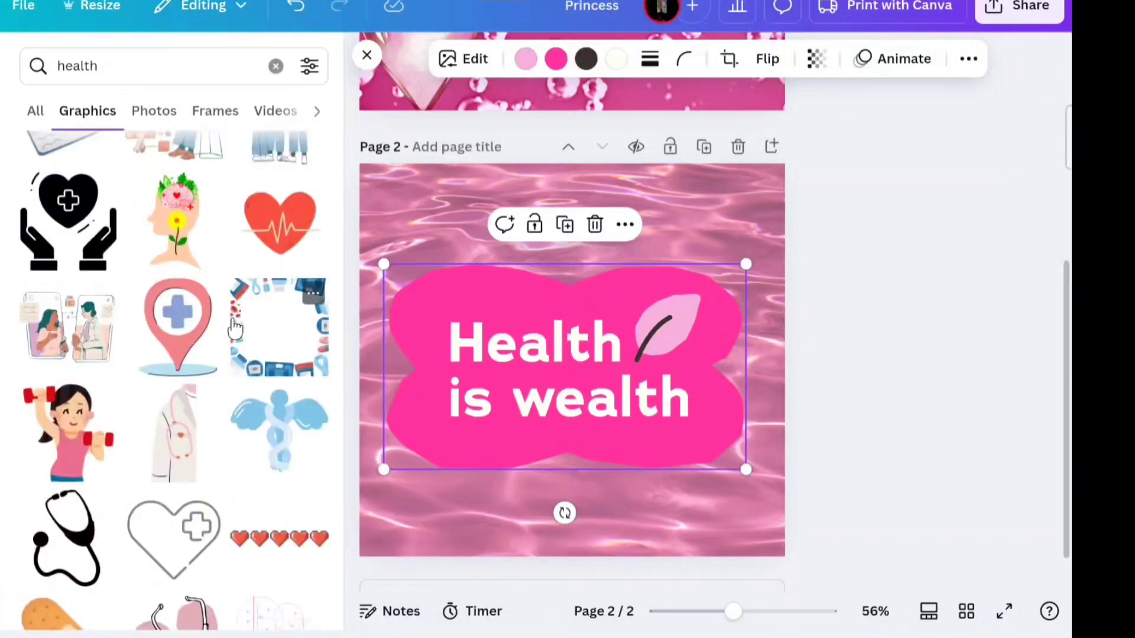
scroll(235, 328, down, 4)
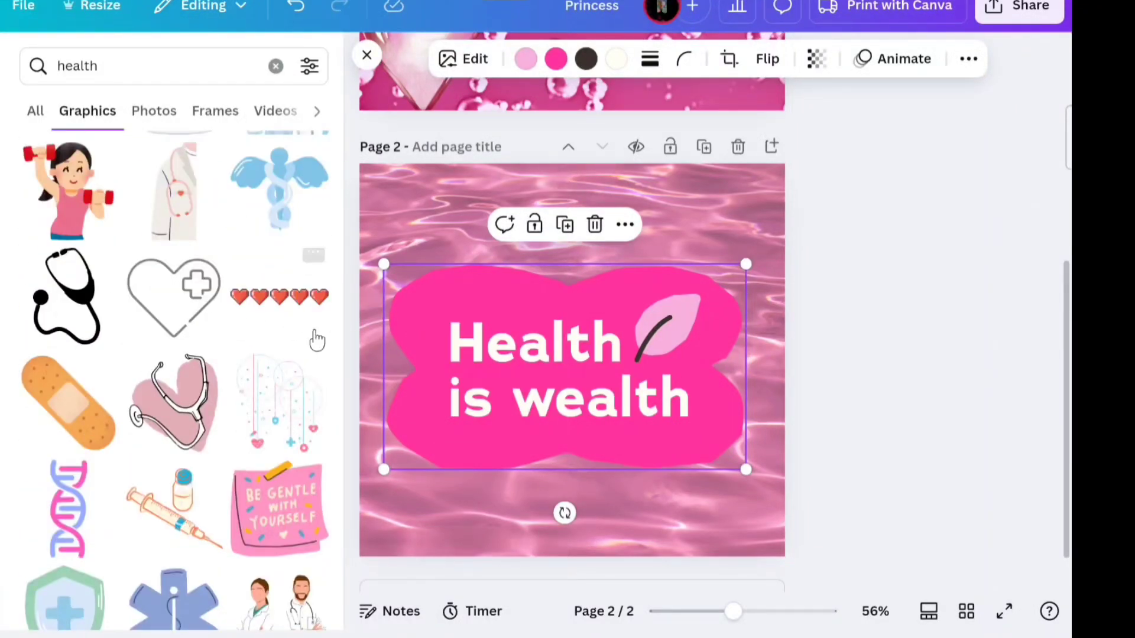
drag(392, 341, 399, 326)
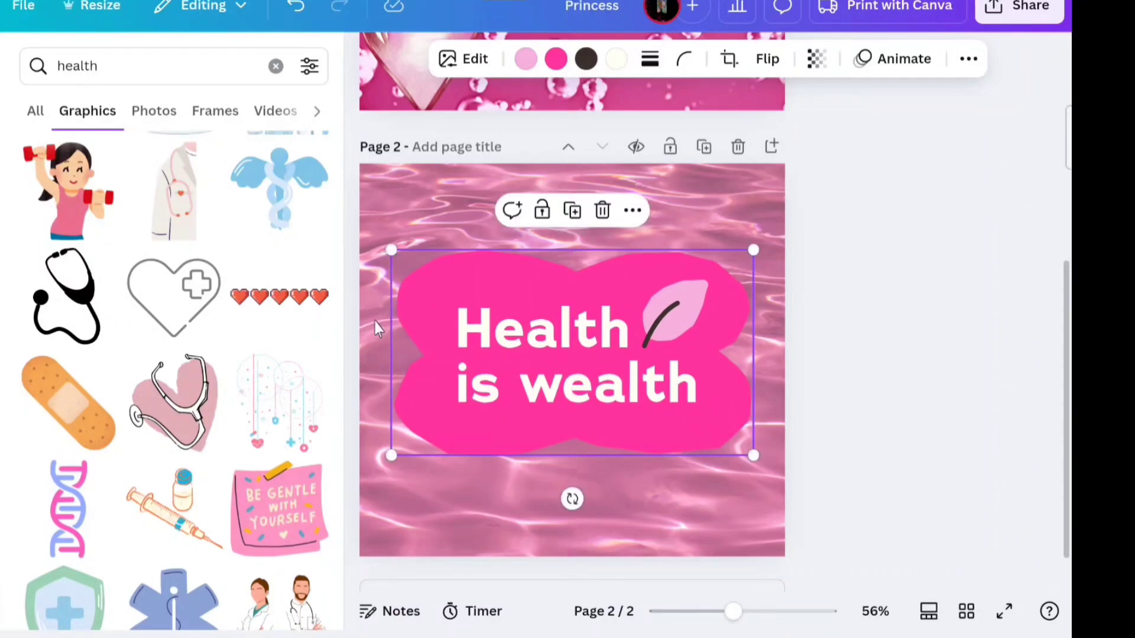
scroll(165, 391, up, 2)
scroll(165, 390, down, 2)
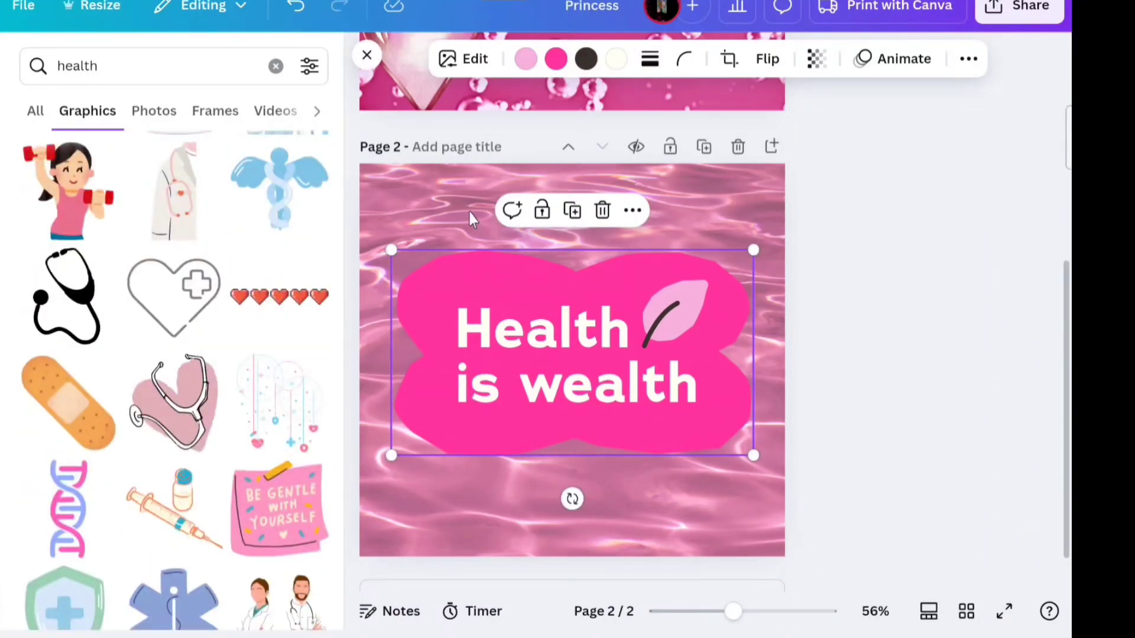
drag(269, 493, 397, 453)
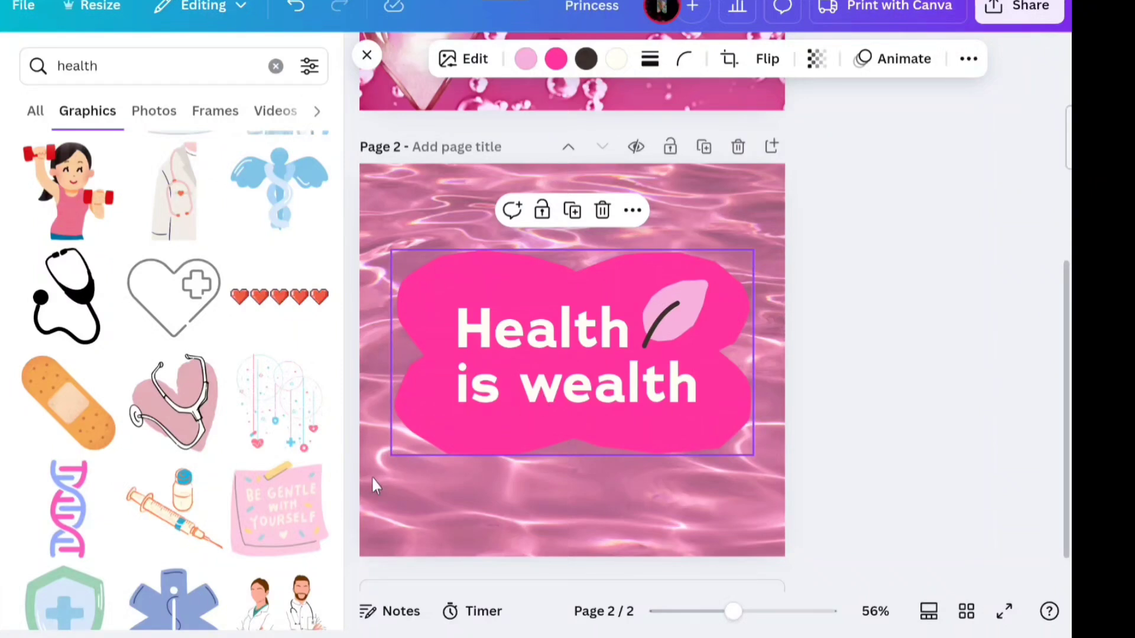
click(294, 532)
drag(586, 351, 526, 476)
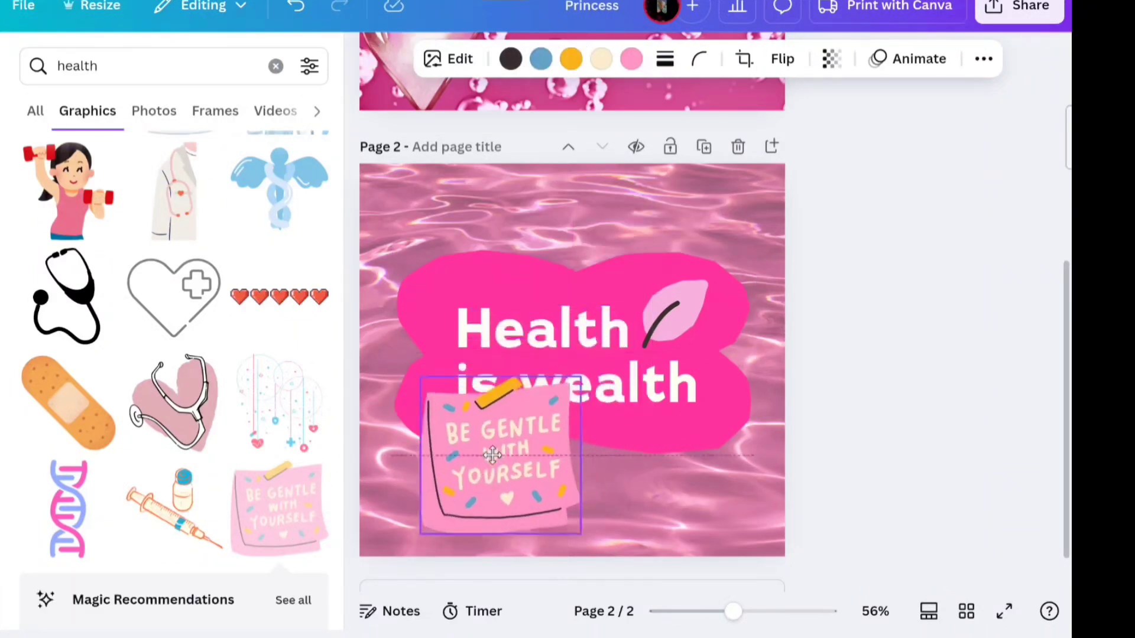
Step: Shrink the badge and the sticky note, placing the badge at the page's left edge and the note at its right edge
click(667, 365)
drag(754, 455, 541, 338)
mouse_move(456, 298)
mouse_down()
mouse_move(422, 225)
mouse_move(436, 206)
mouse_up()
mouse_move(516, 417)
mouse_down()
mouse_move(683, 238)
mouse_move(758, 178)
mouse_move(720, 213)
mouse_up()
drag(608, 337, 673, 274)
click(669, 236)
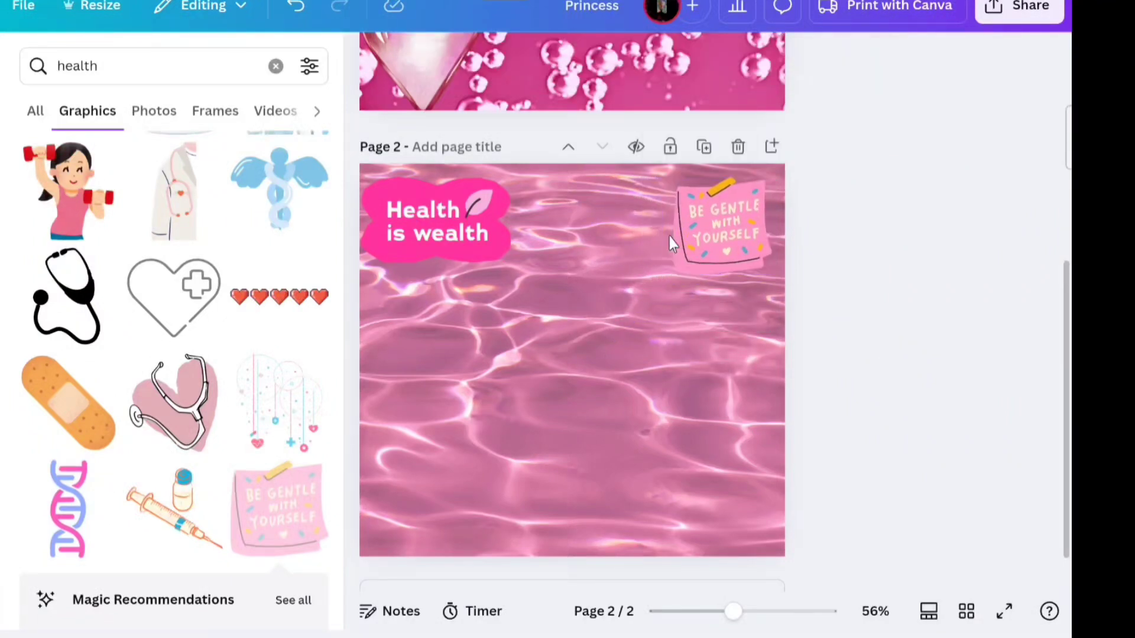
mouse_move(719, 212)
mouse_down()
mouse_move(715, 282)
mouse_move(726, 283)
mouse_up()
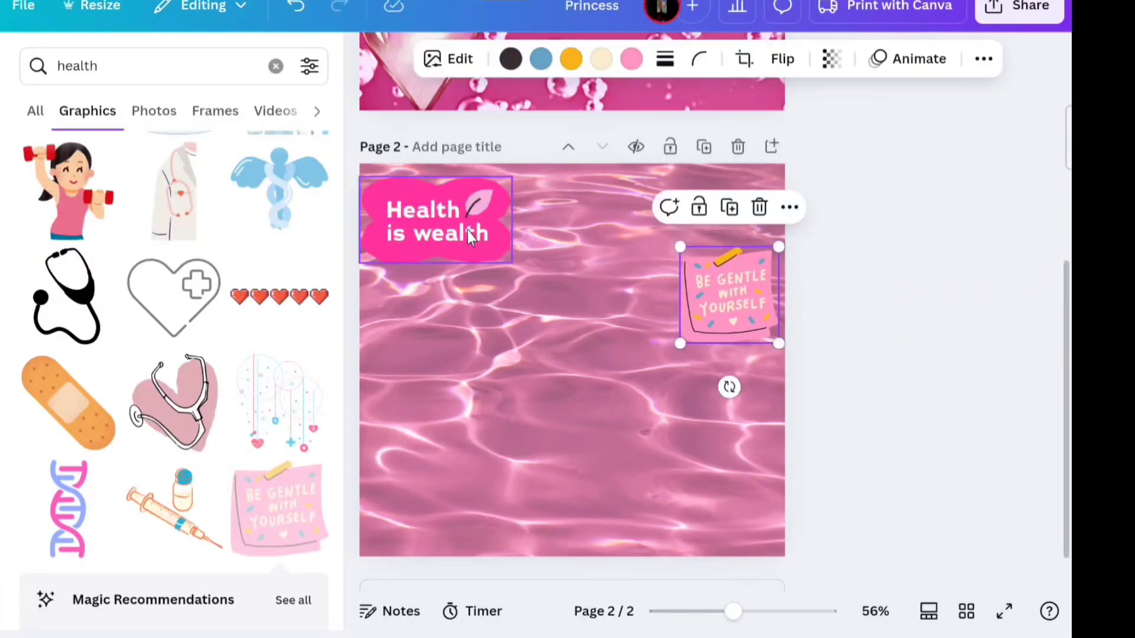
drag(467, 230, 458, 289)
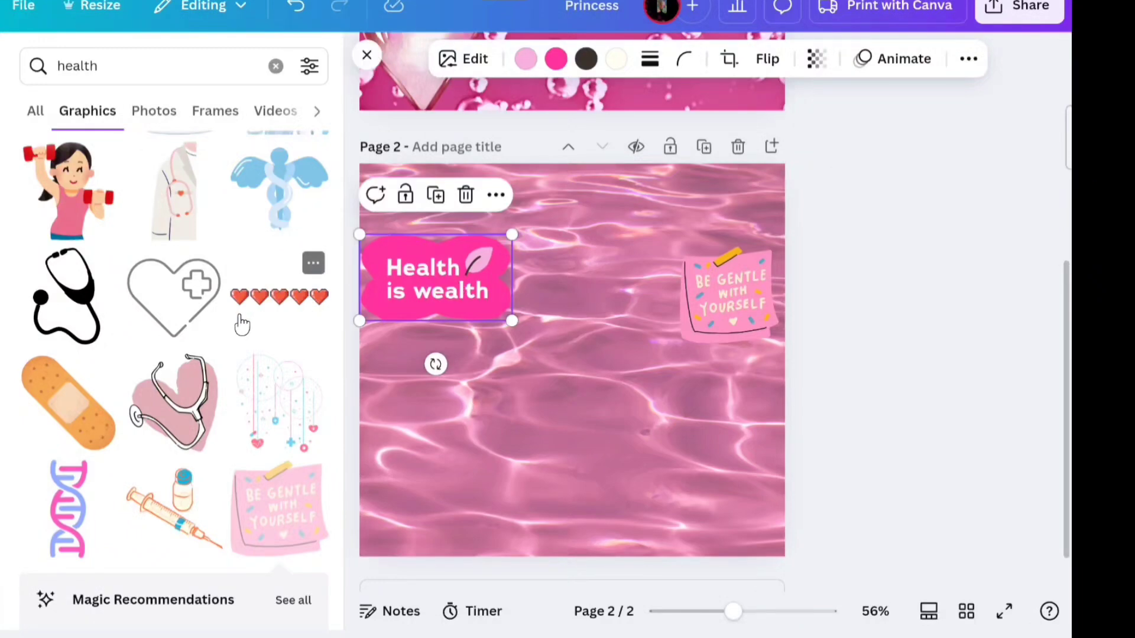
Step: Add the recommended "Self Love Club" heart graphic to the middle of page 2
scroll(175, 371, down, 3)
click(208, 482)
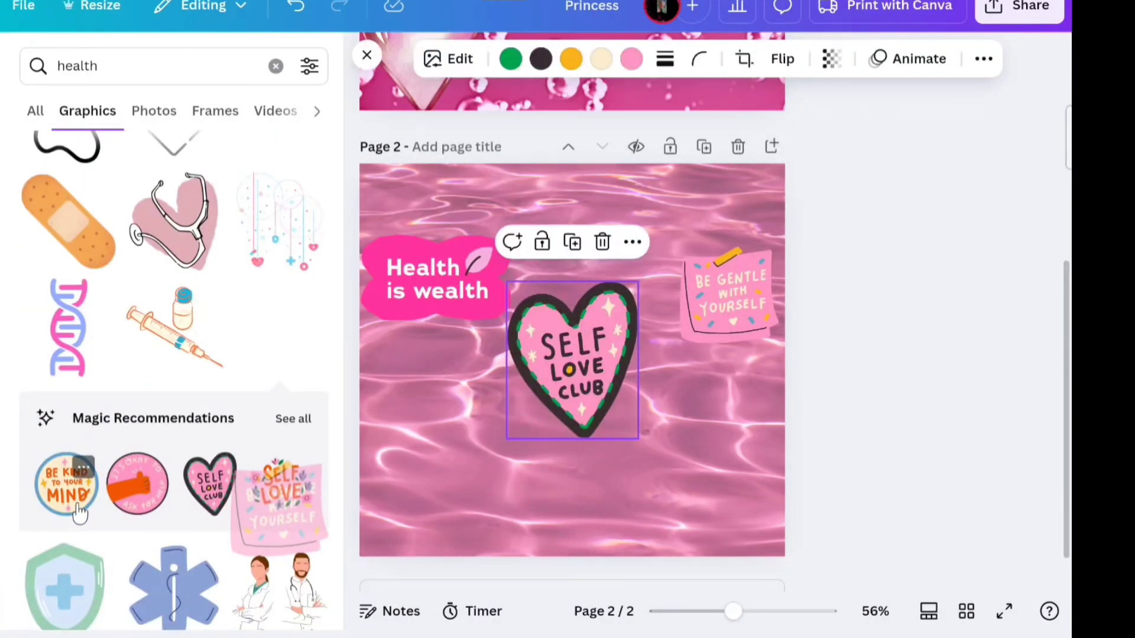
scroll(80, 513, down, 5)
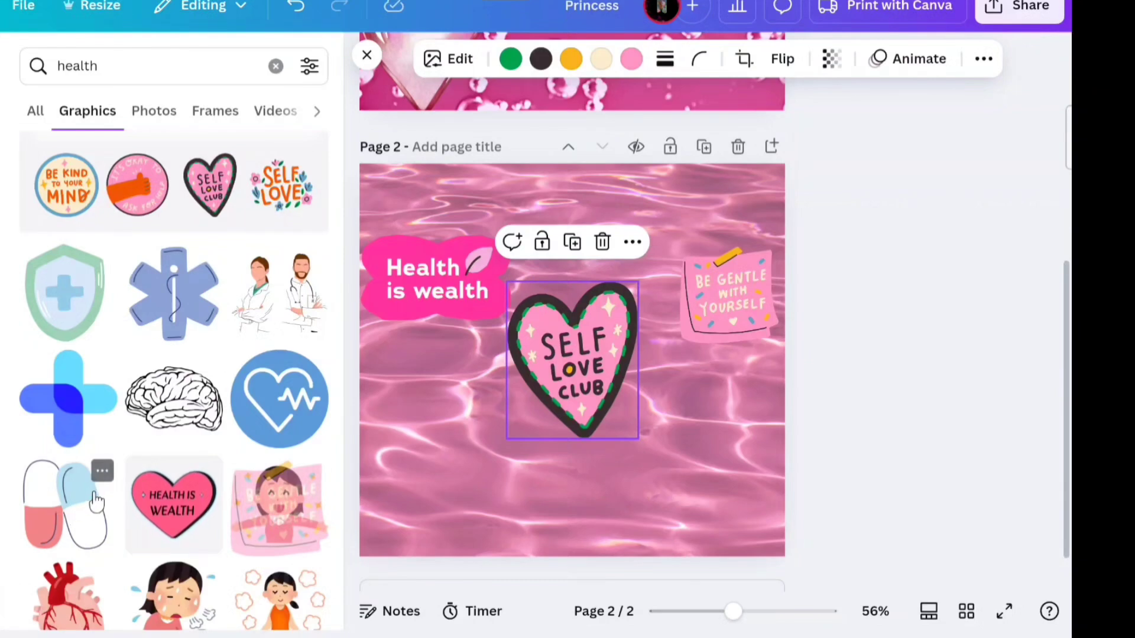
Step: Delete the "Health is wealth" badge, the "Self Love Club" heart and the "Be gentle with yourself" note from page 2
right_click(428, 278)
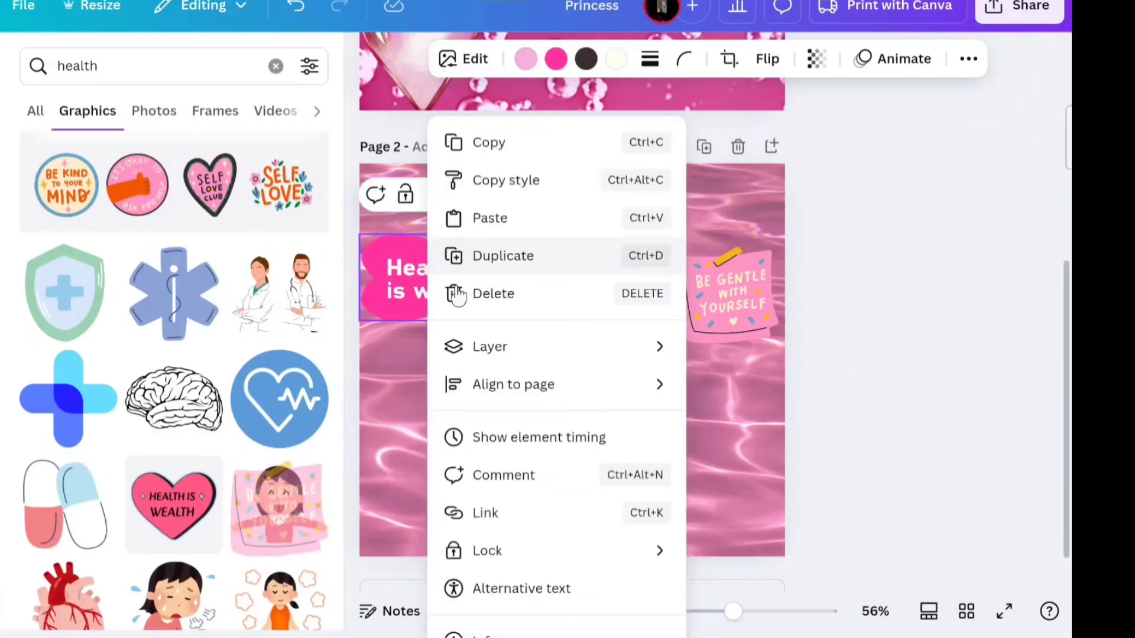
click(476, 303)
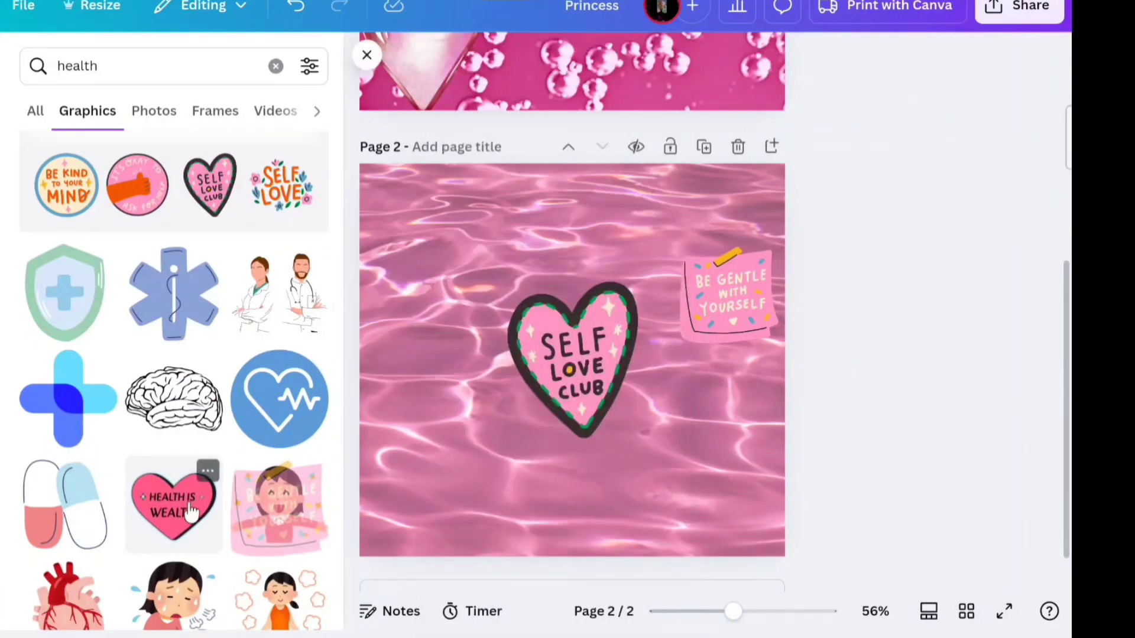
right_click(566, 356)
click(547, 340)
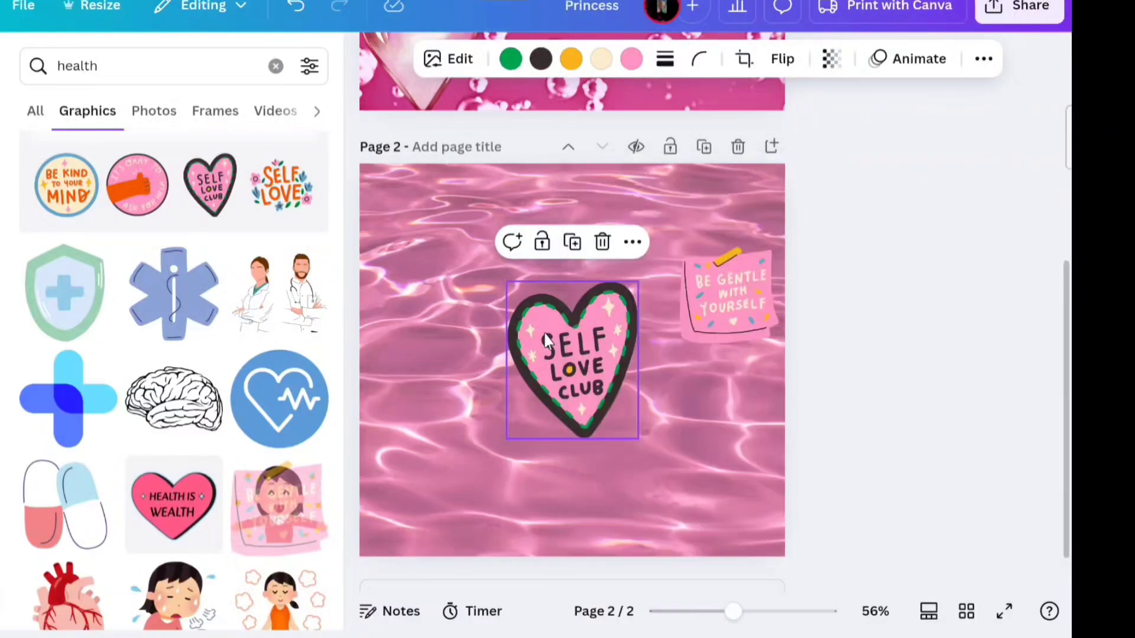
click(602, 242)
click(723, 282)
right_click(723, 281)
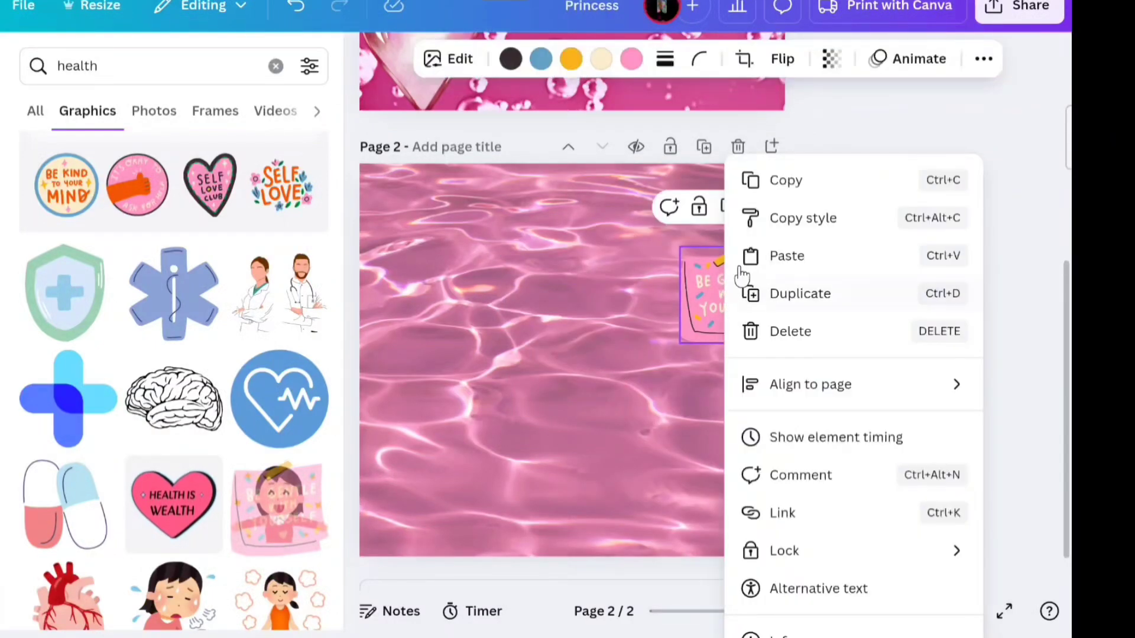
click(765, 333)
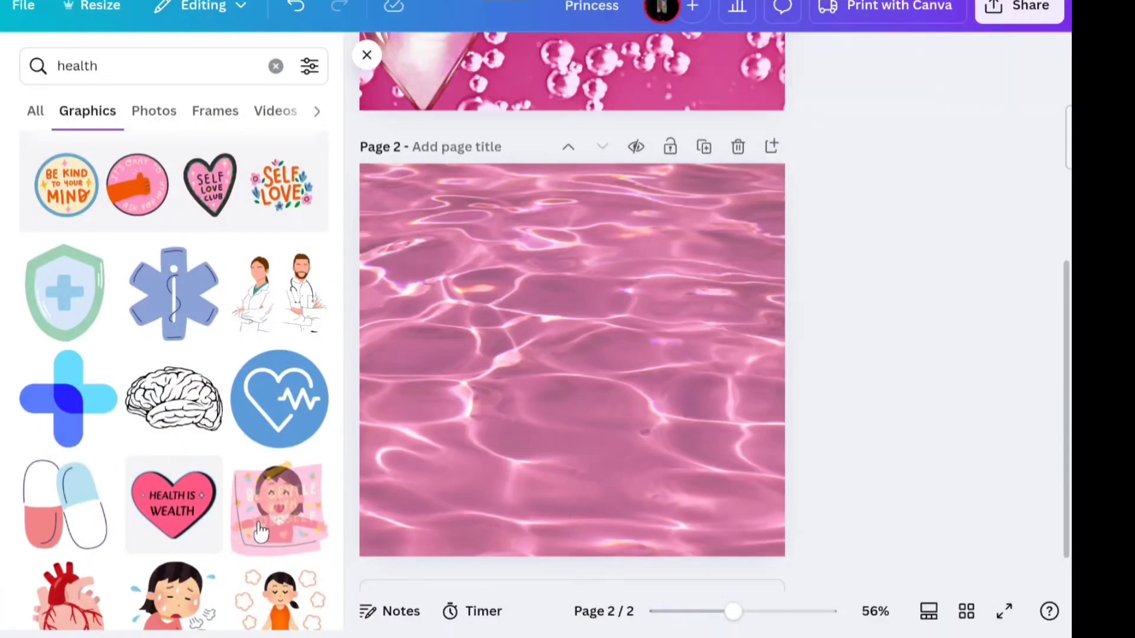
Step: Add the pink "HEALTH IS WEALTH" heart graphic to page 2 and place it large near the page's center
click(174, 508)
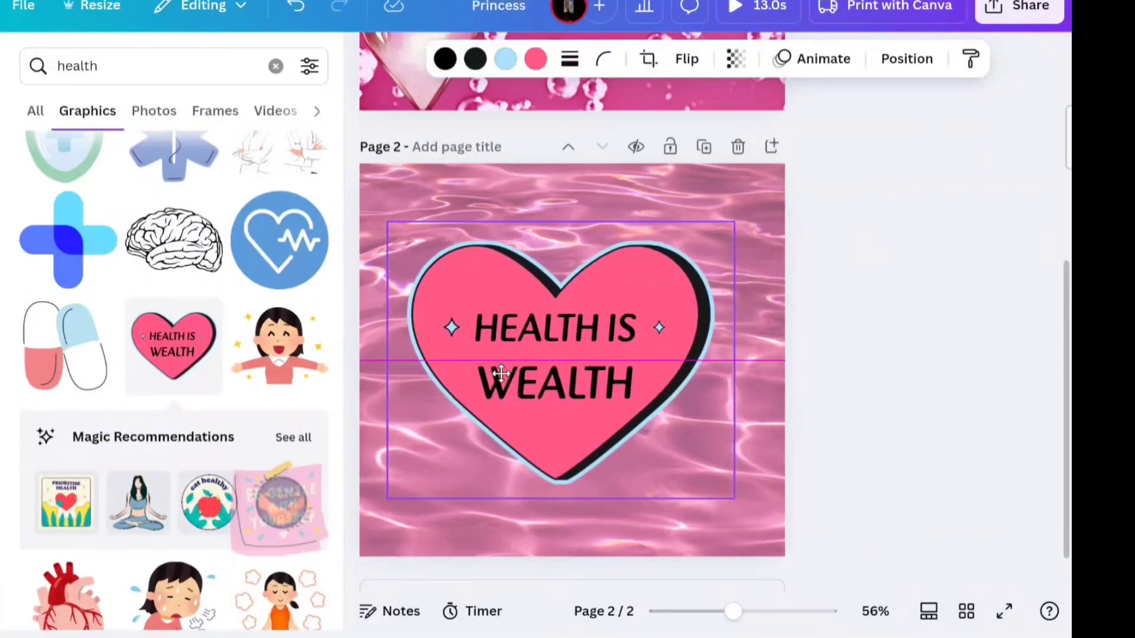
drag(504, 378, 495, 377)
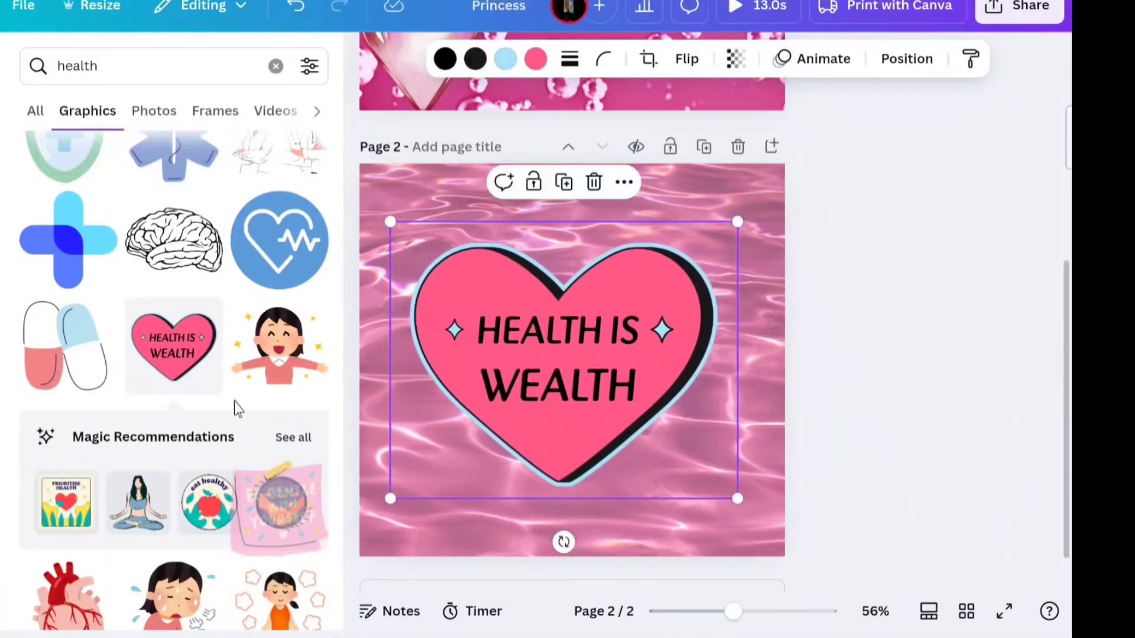
click(885, 294)
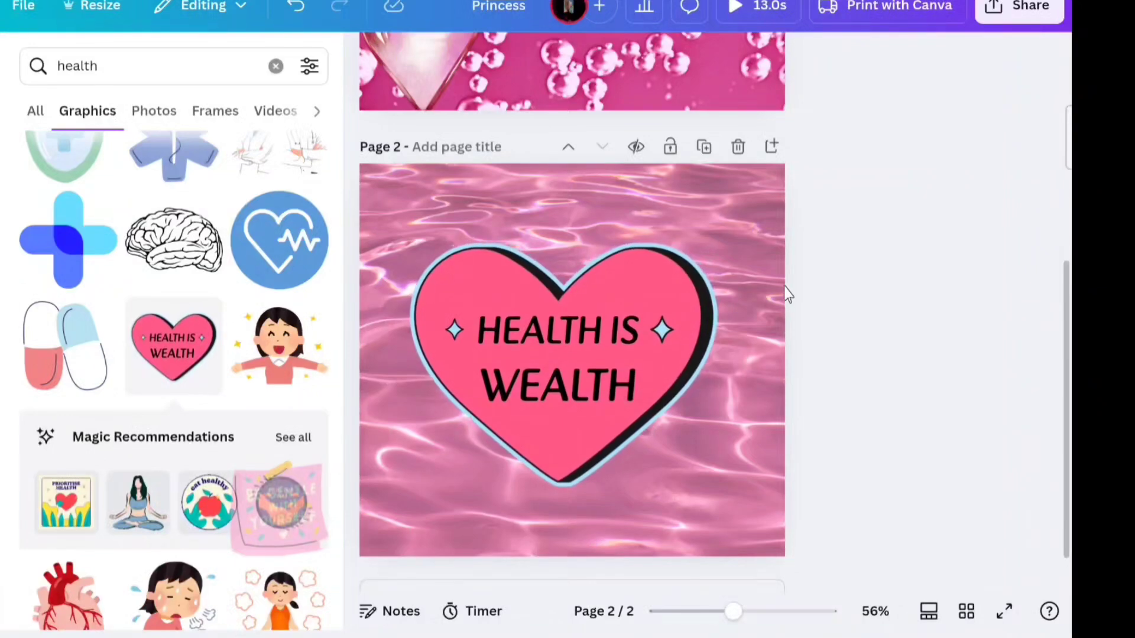
Step: Open the water bottle print options for the design and choose Page 2 as the page to print
click(914, 6)
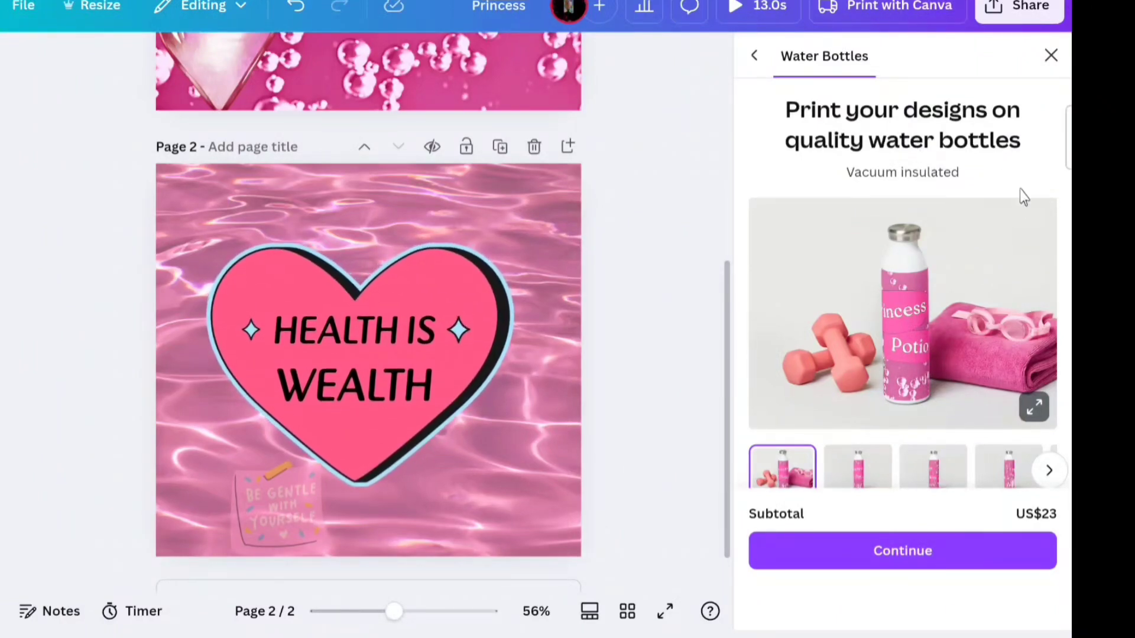
scroll(920, 302, down, 2)
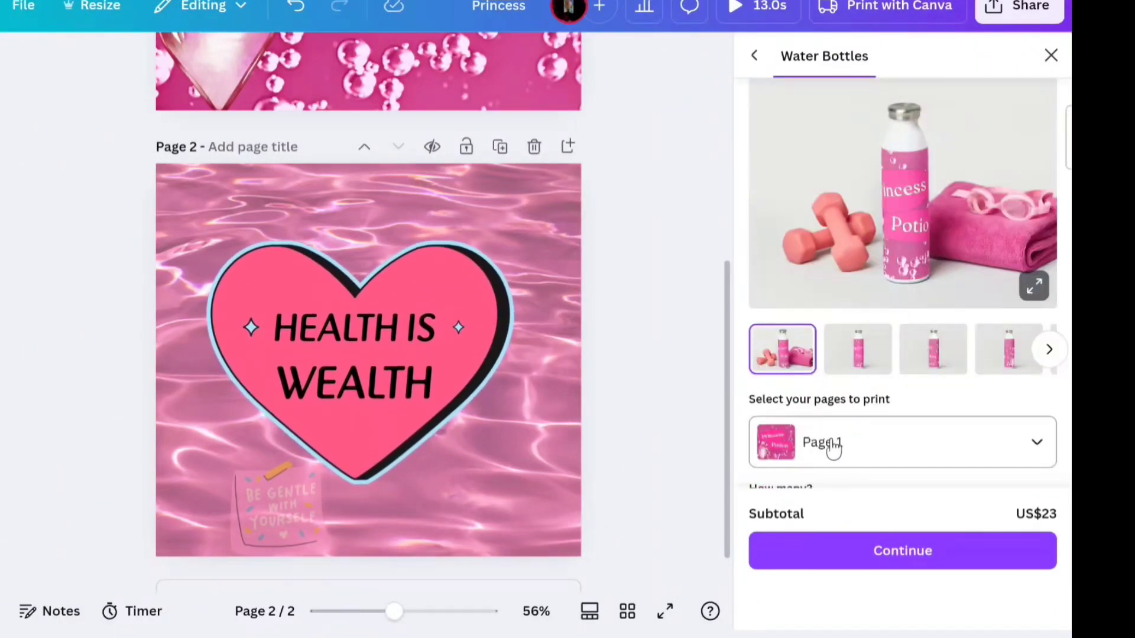
click(830, 448)
click(831, 558)
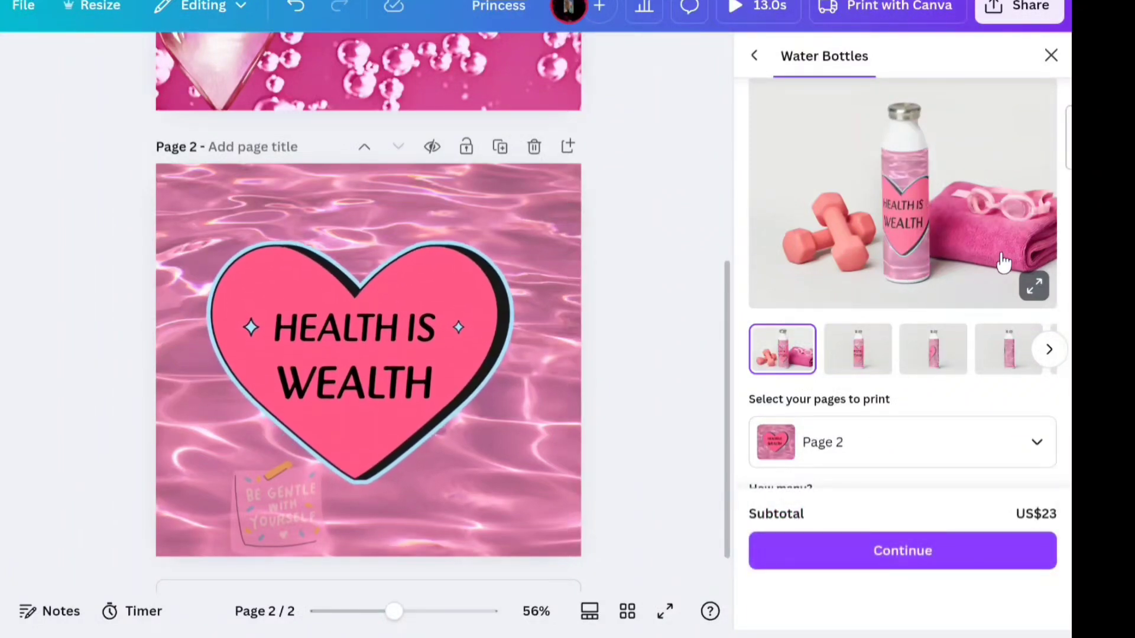
Step: Examine the enlarged page 2 bottle mockups from the front, sides, back, in hand and with the cap off, then close the print preview
click(871, 362)
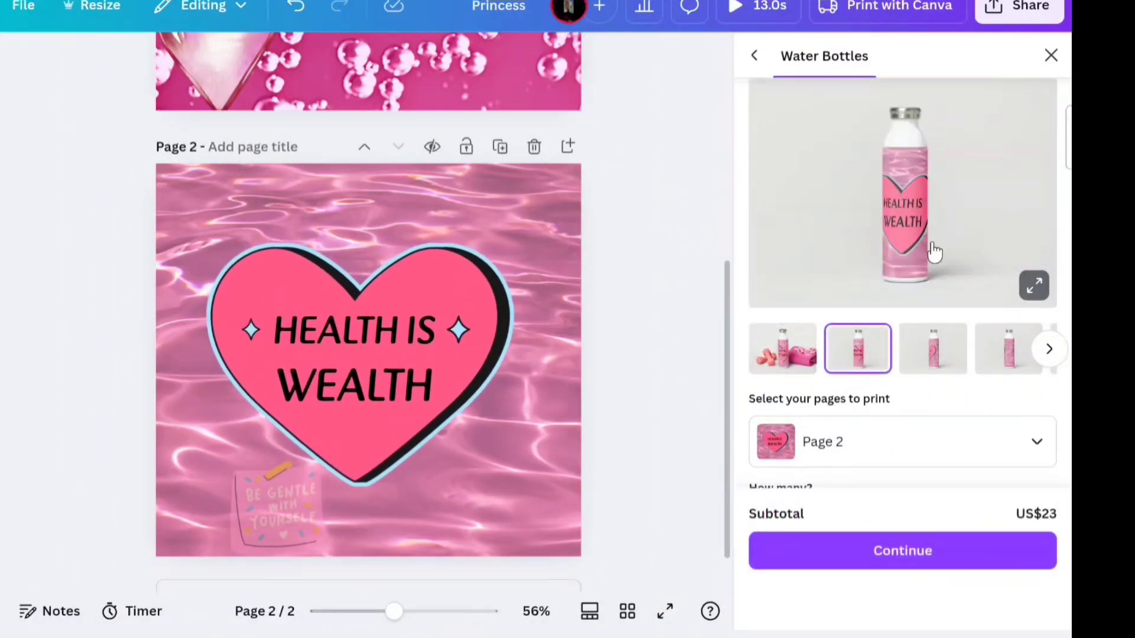
click(1034, 285)
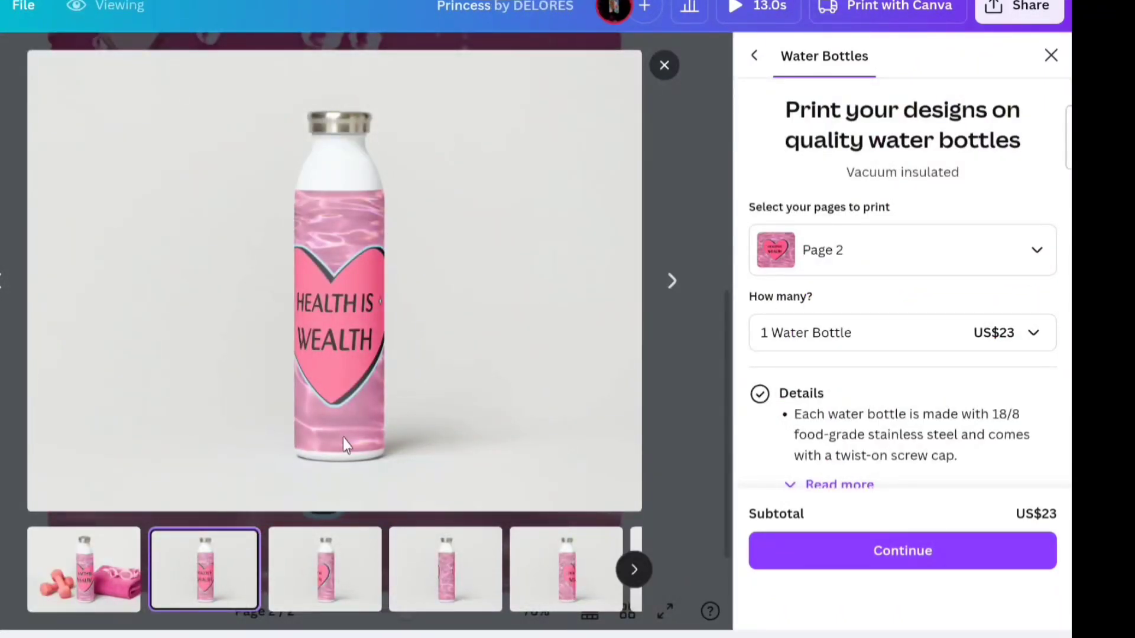
click(339, 580)
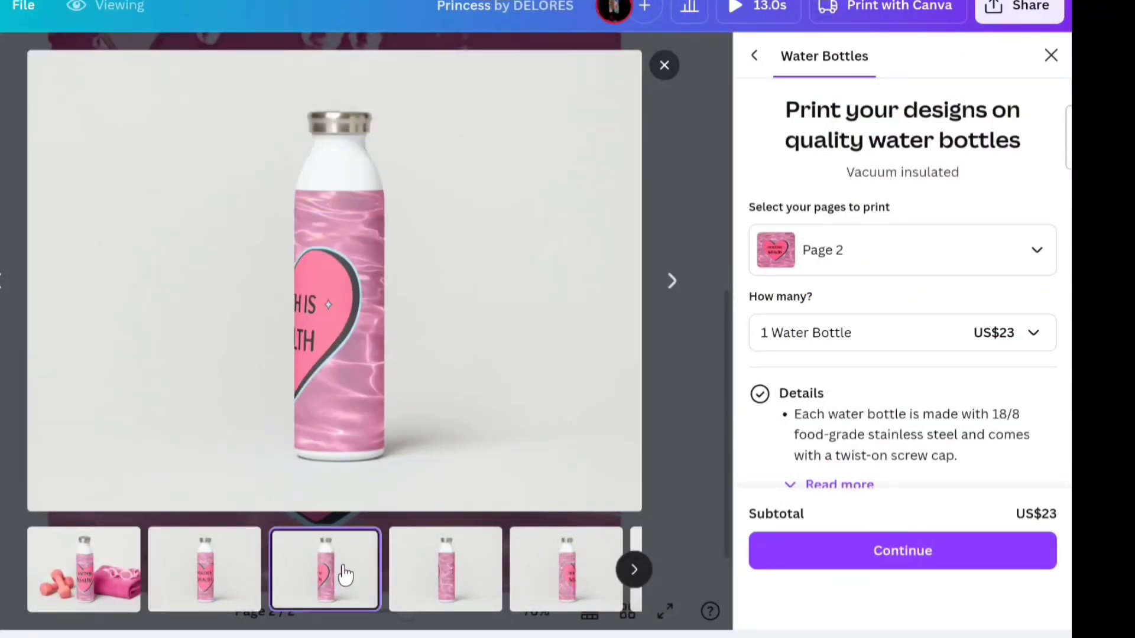
click(438, 569)
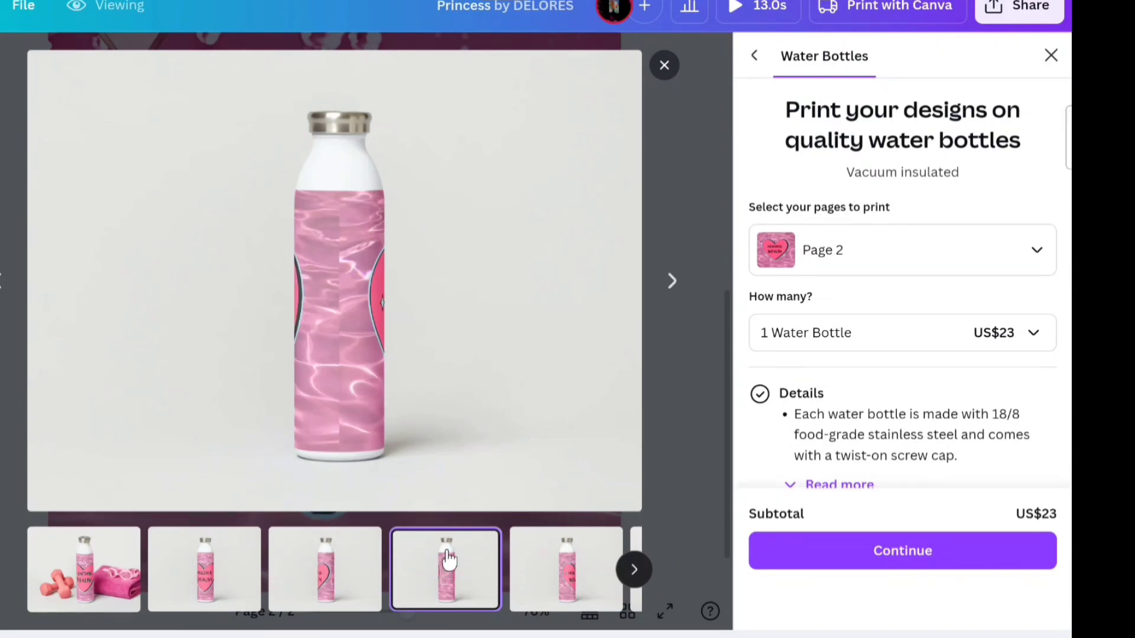
click(549, 548)
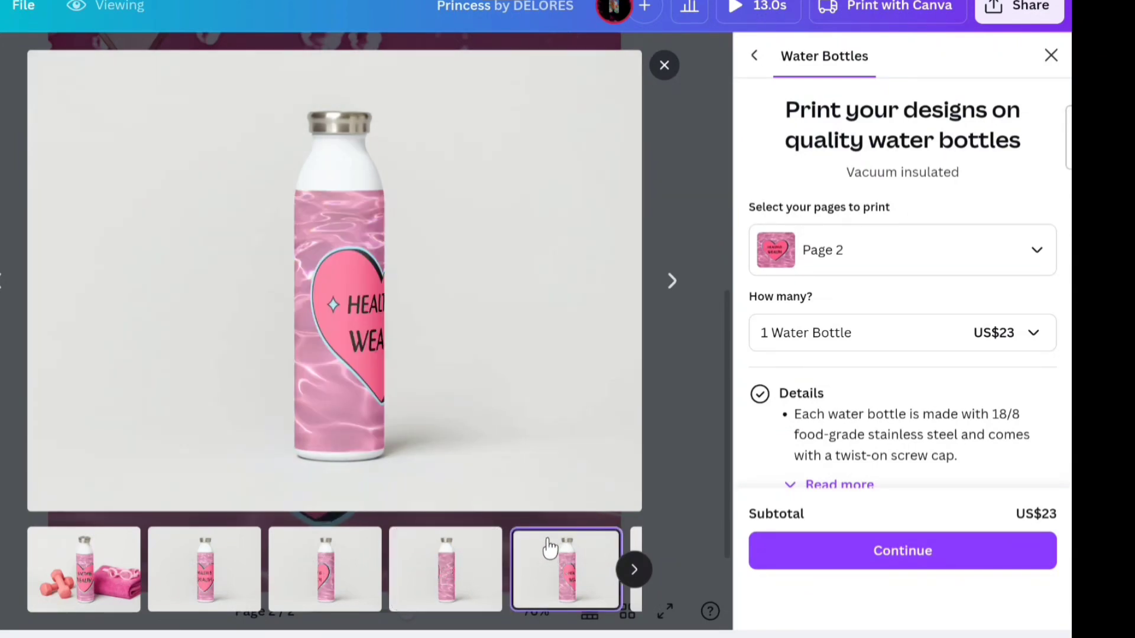
click(632, 535)
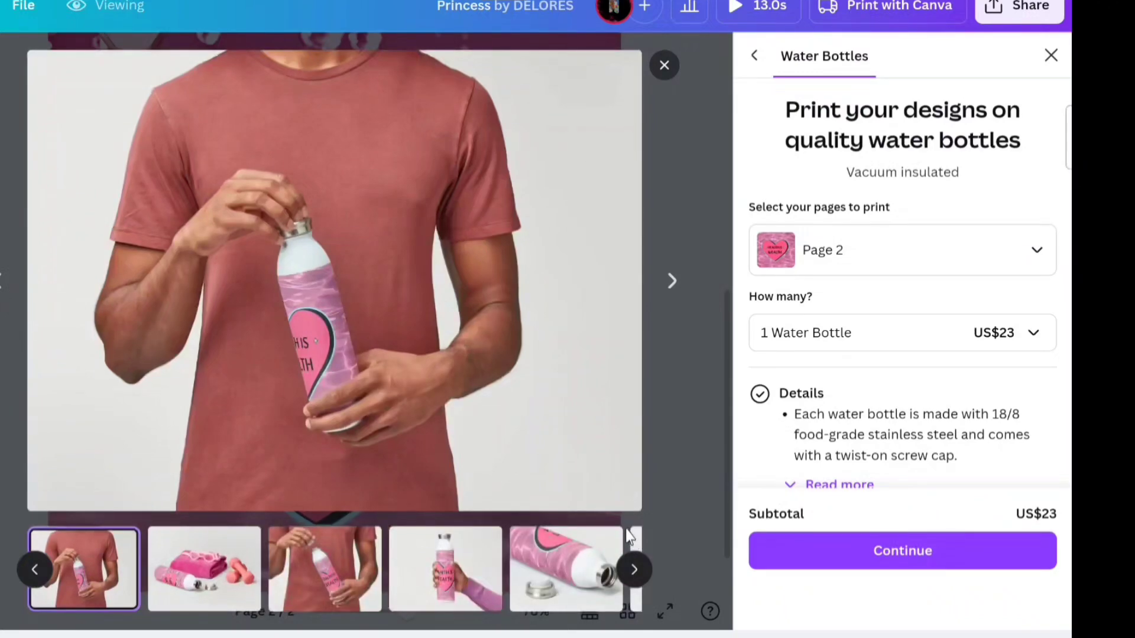
click(571, 562)
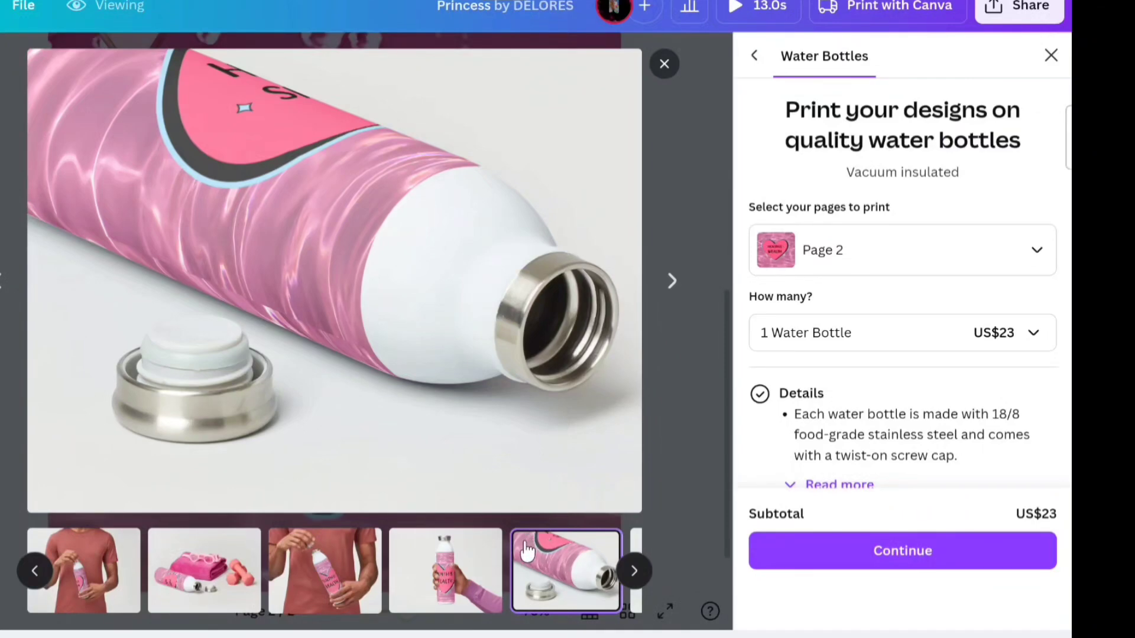
click(471, 542)
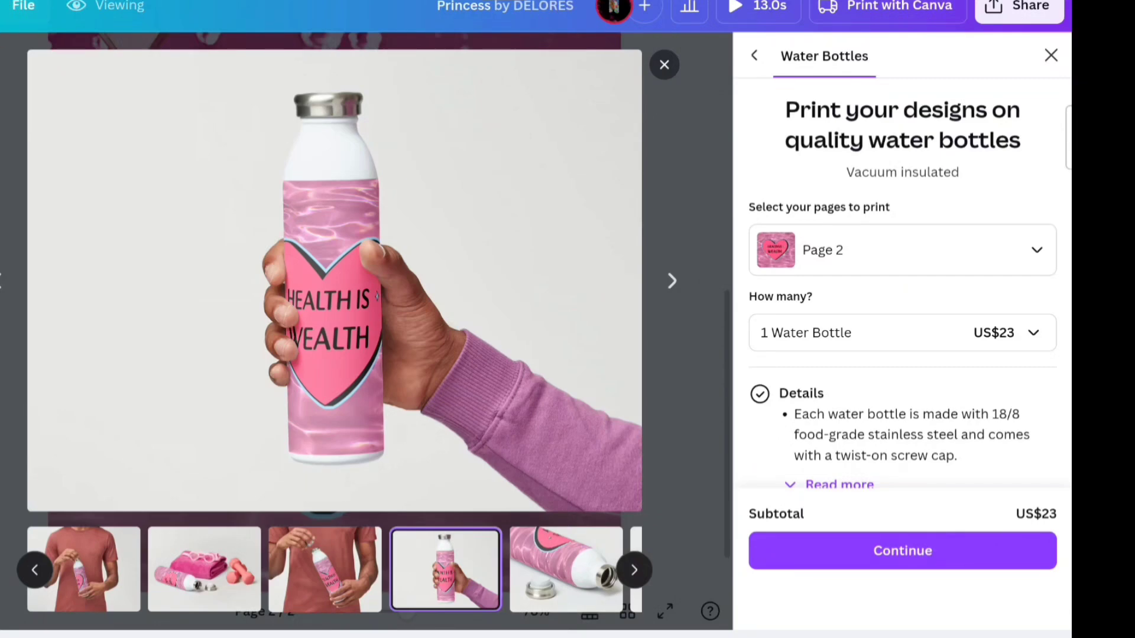
click(1051, 56)
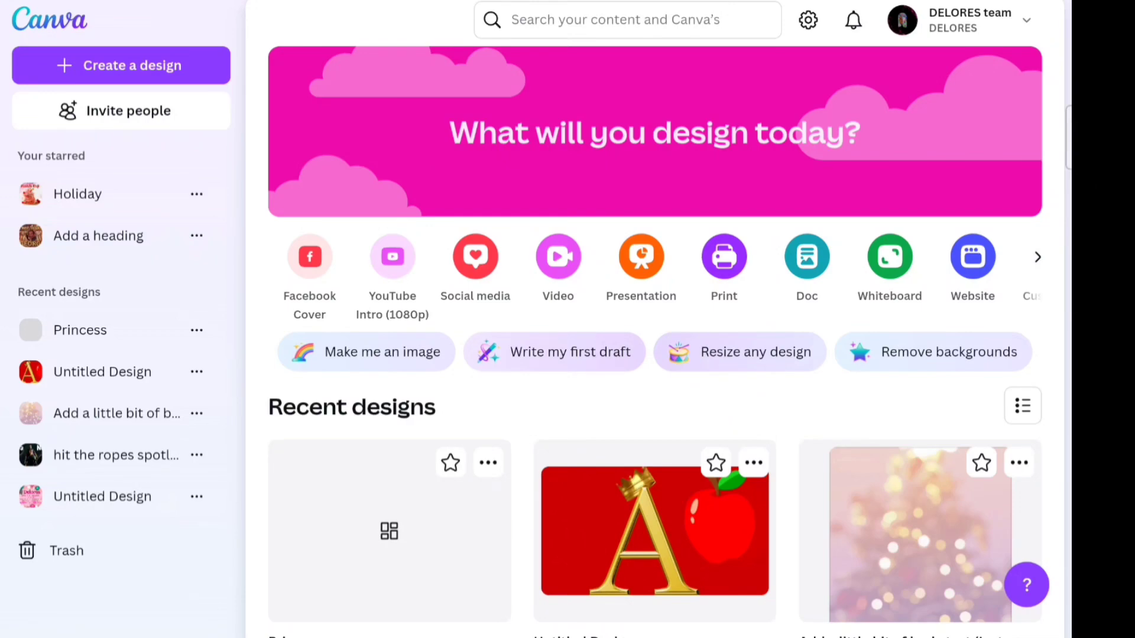
Step: Open the Dream Lab image generator and begin the image description with "a cute young black girl"
scroll(655, 341, down, 2)
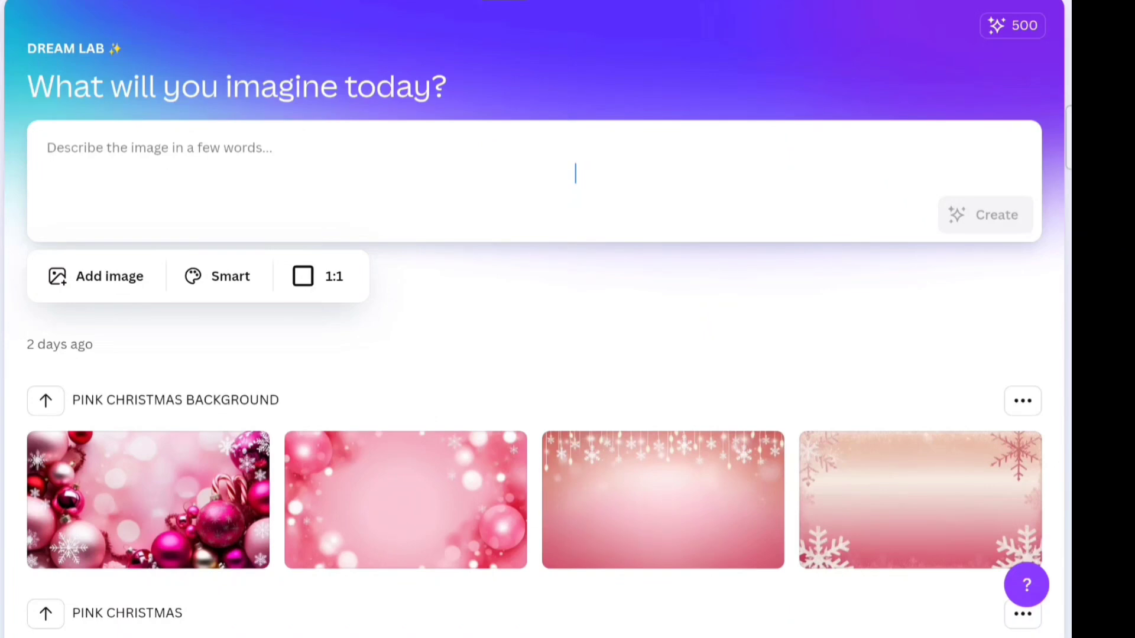
text(a)
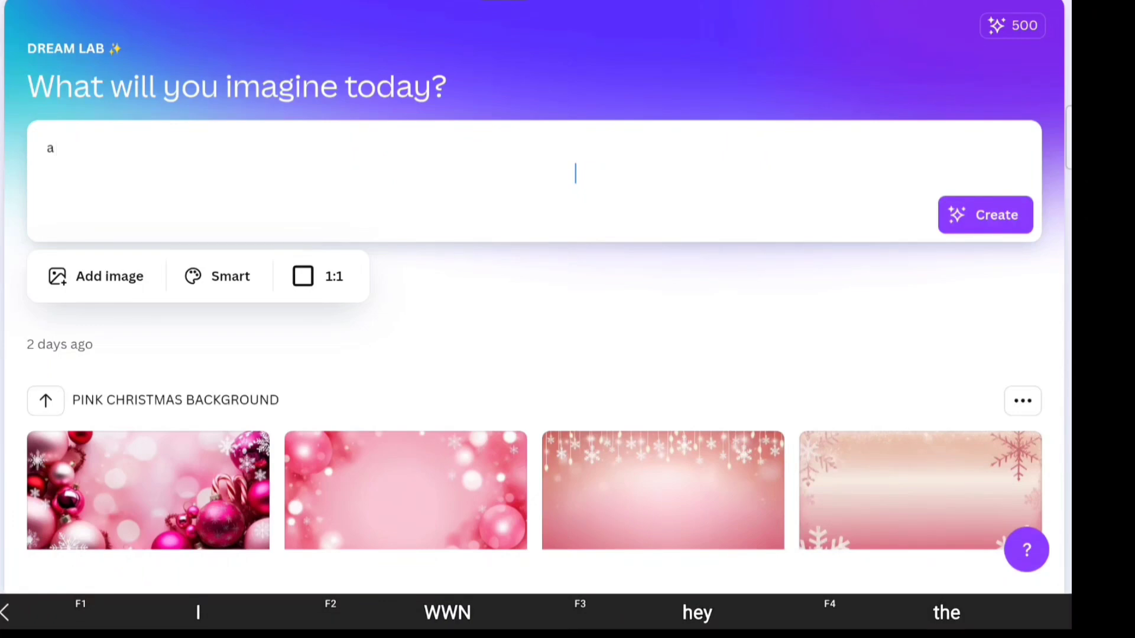
text( cut bl)
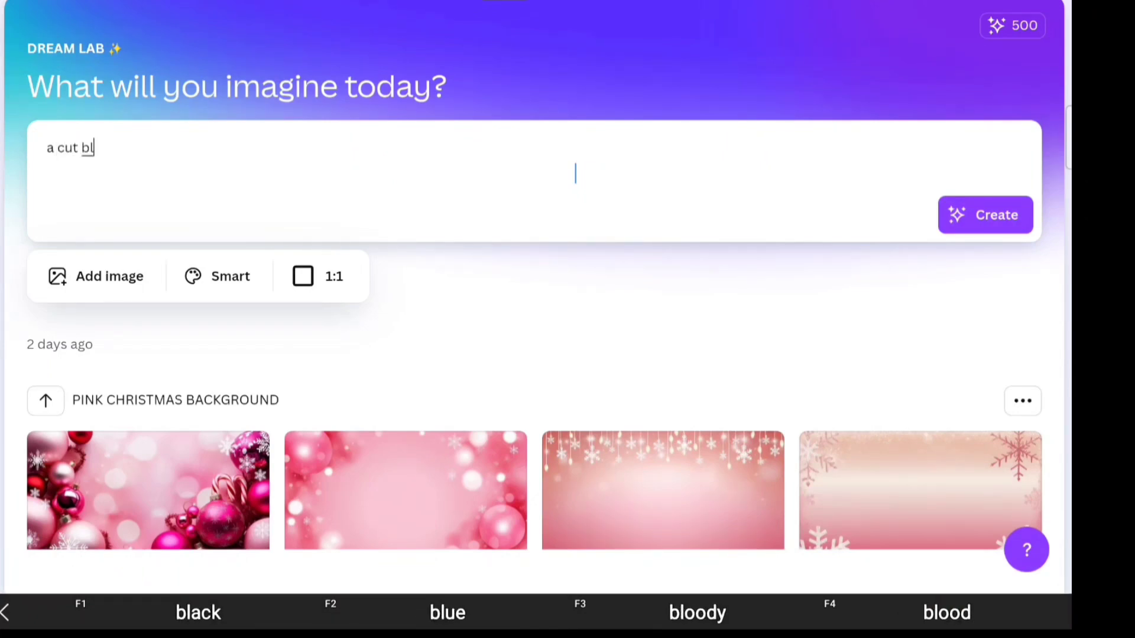
key(BackSpace)
key(BackSpace)
key(BackSpace)
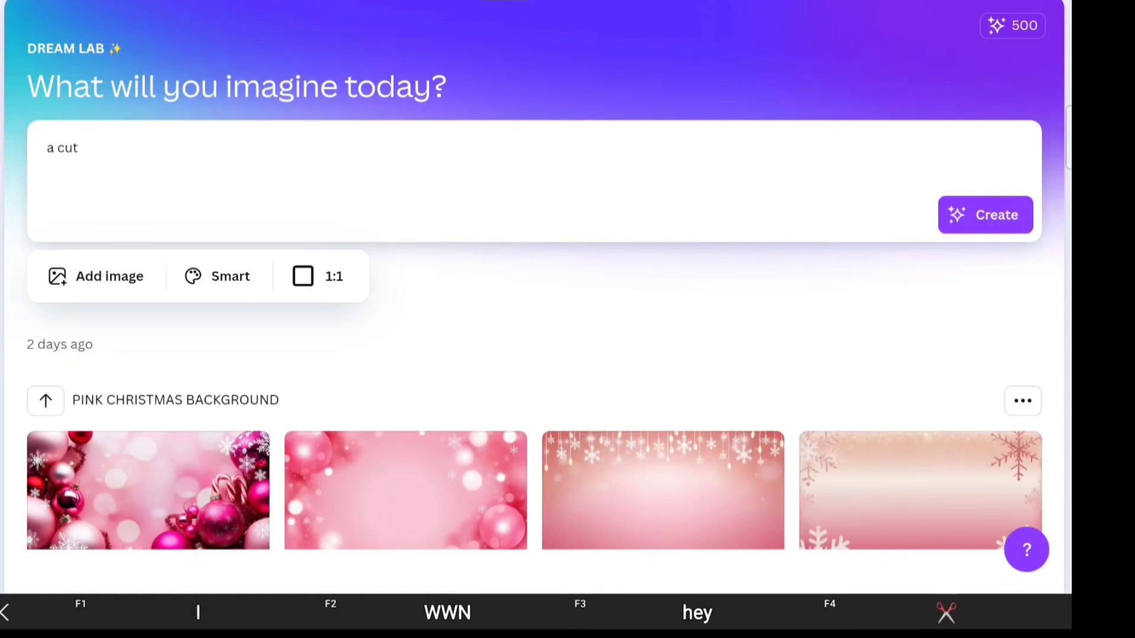
text(e )
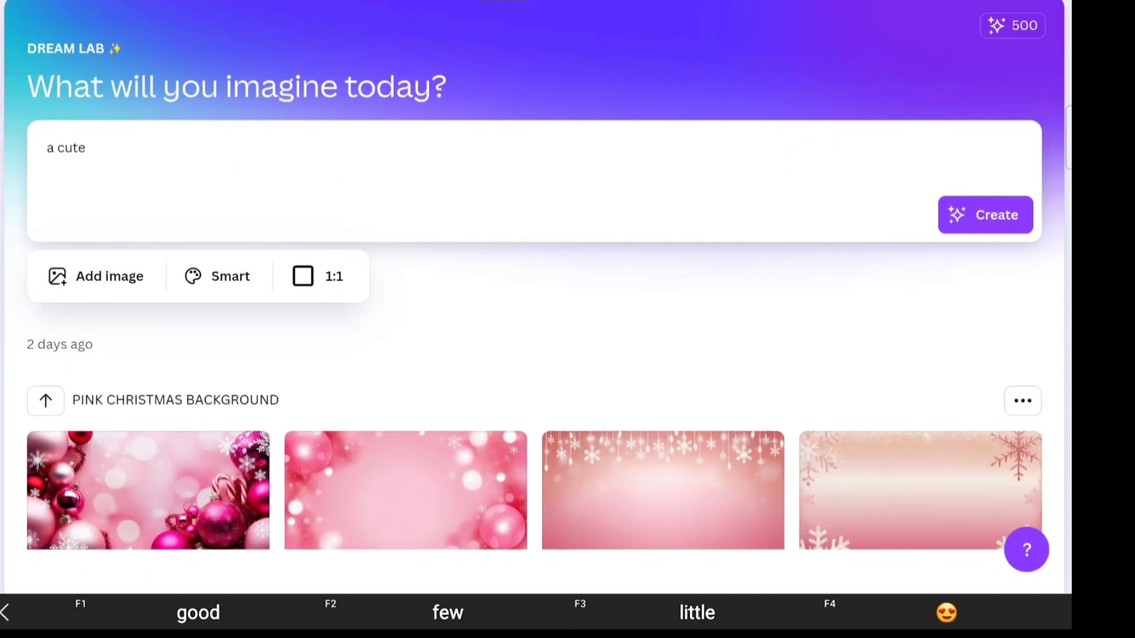
text(young )
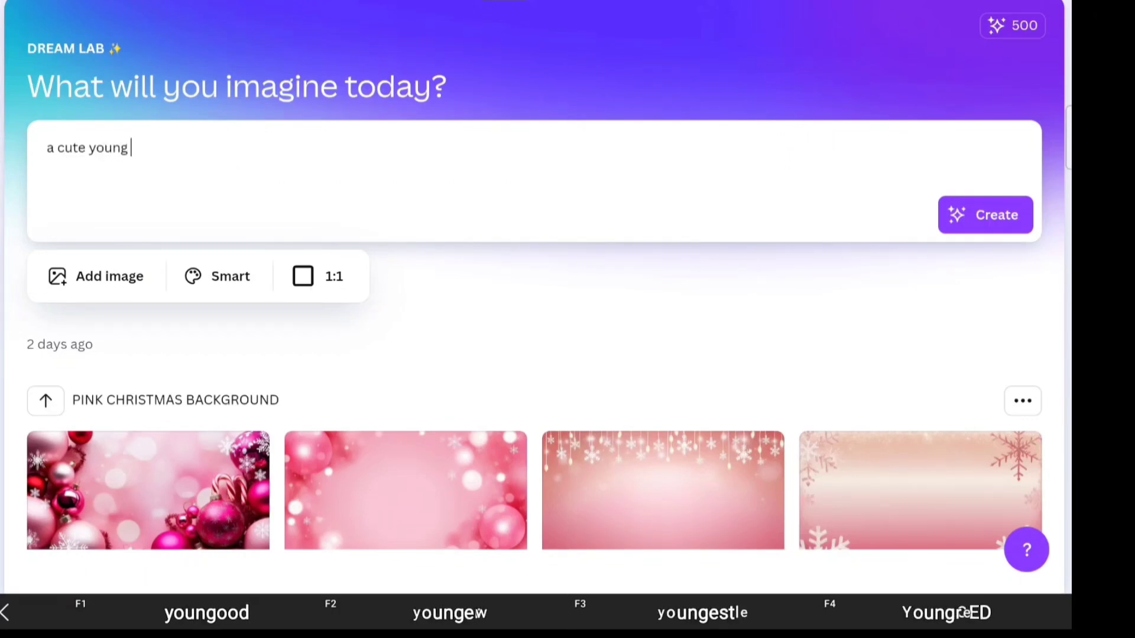
text(b)
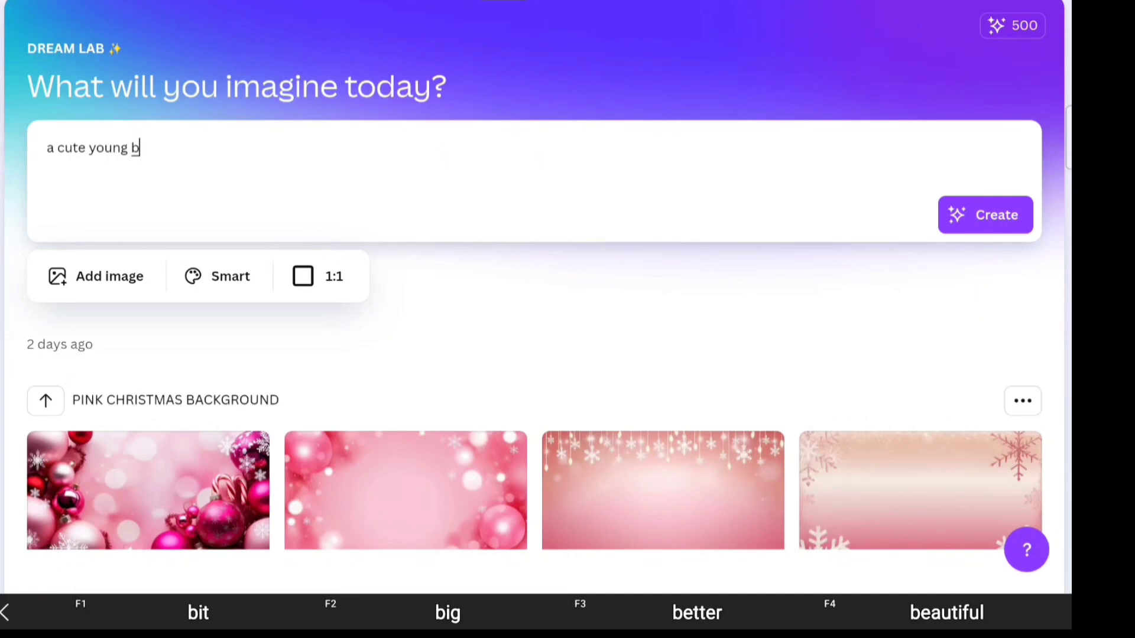
text(la)
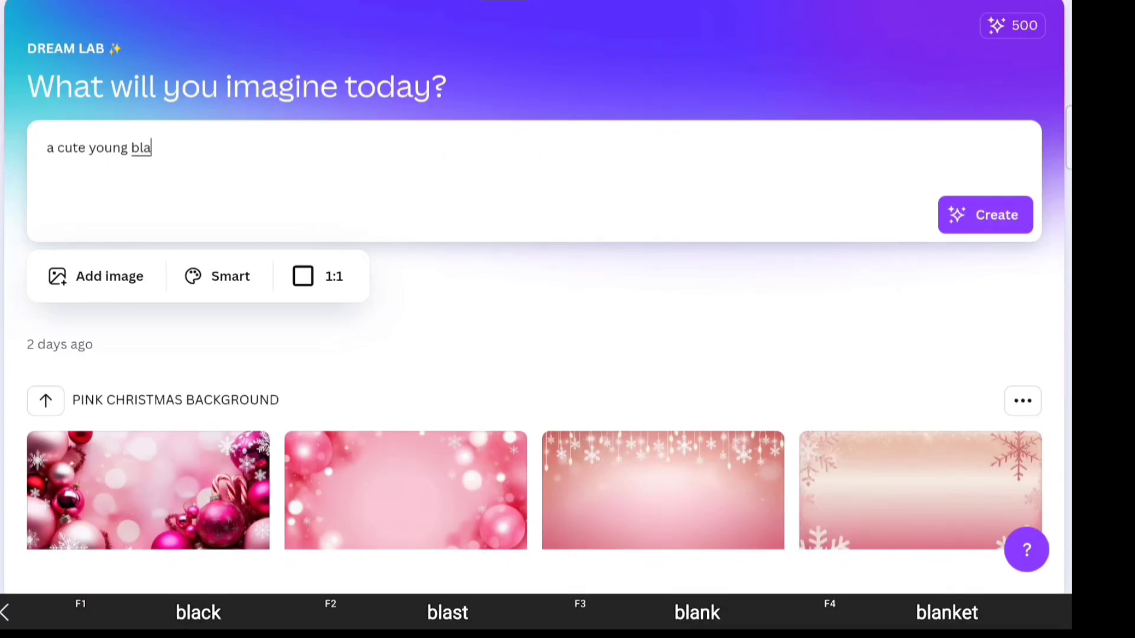
text(ck girl)
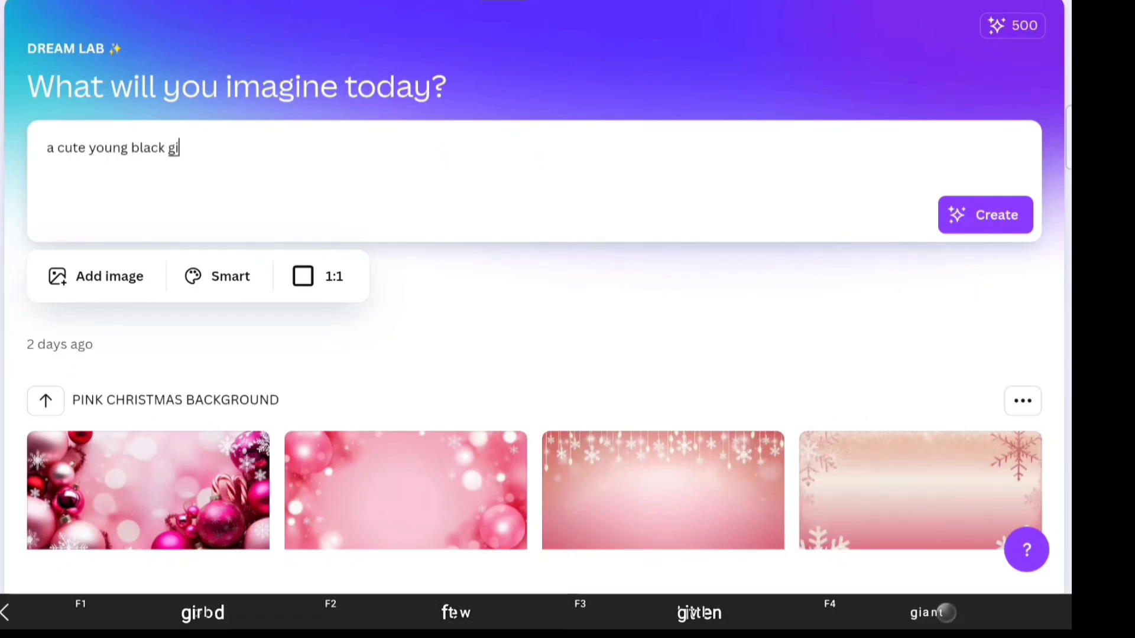
Step: Replace "girl" with "woman" in the image description so it reads "a cute young black woman"
key(BackSpace)
key(BackSpace)
key(BackSpace)
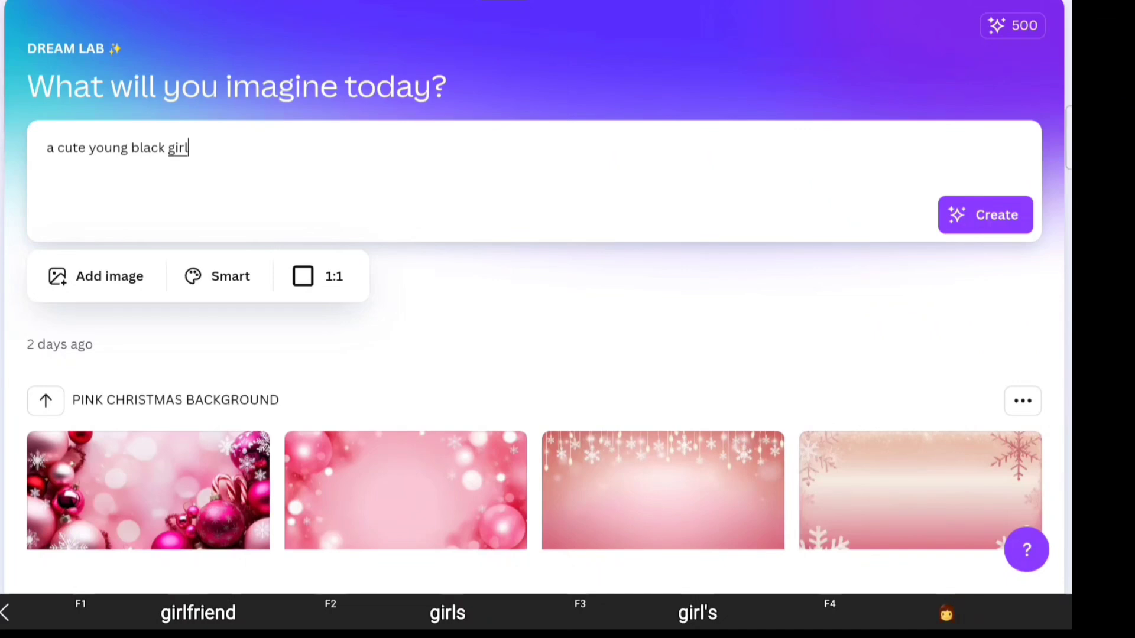
key(BackSpace)
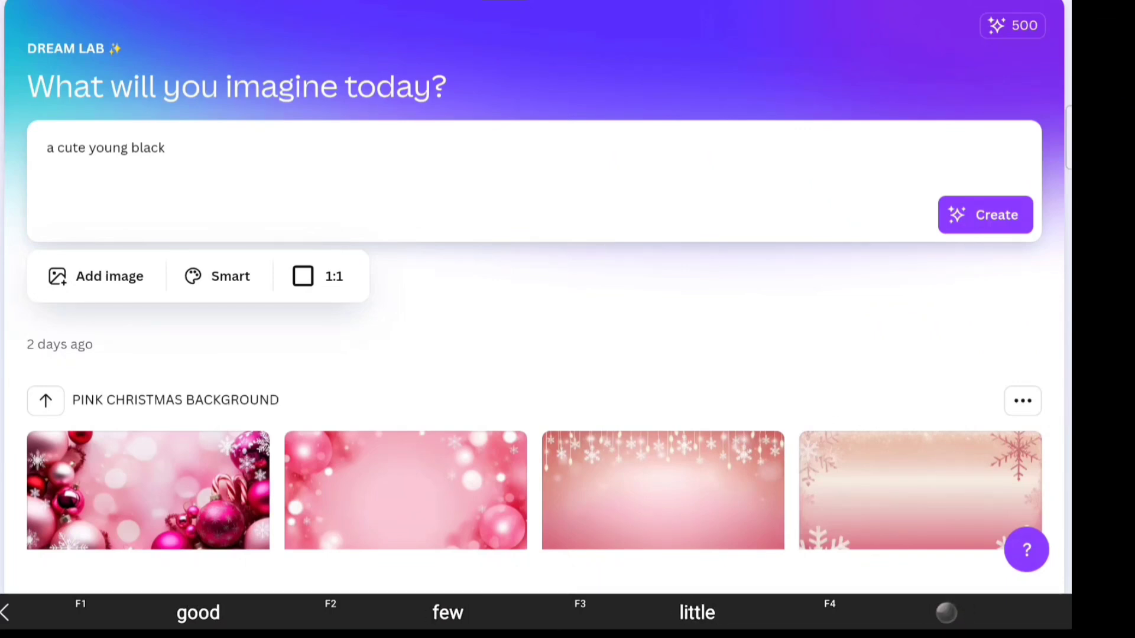
text(woman)
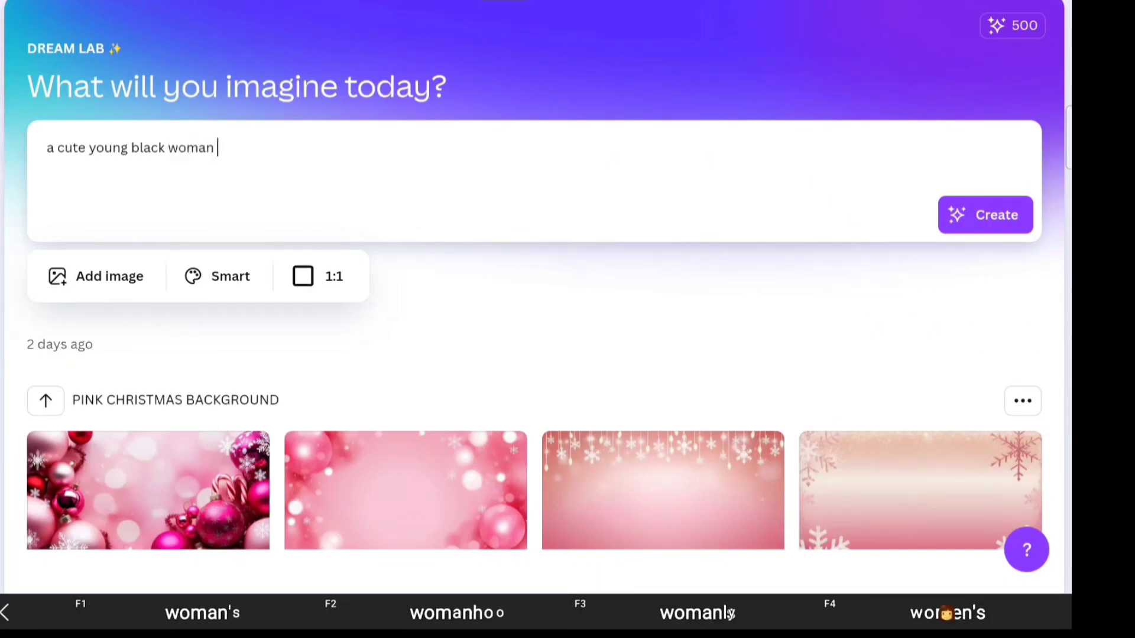
Step: Extend the image description with "with black hair in a ponytail"
text( with a)
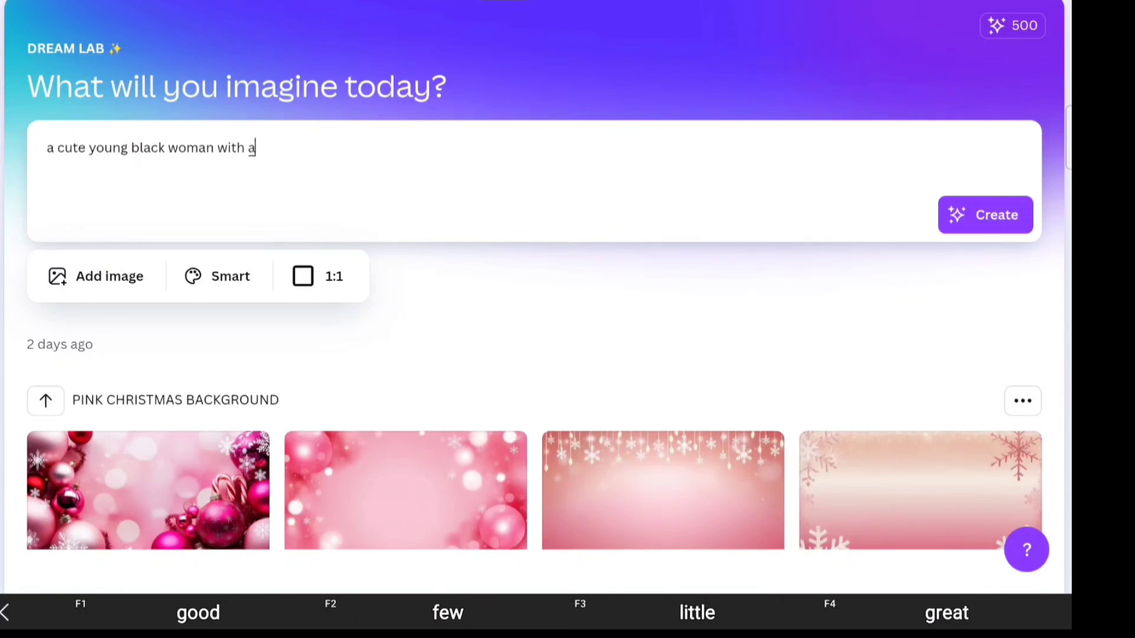
text( poi)
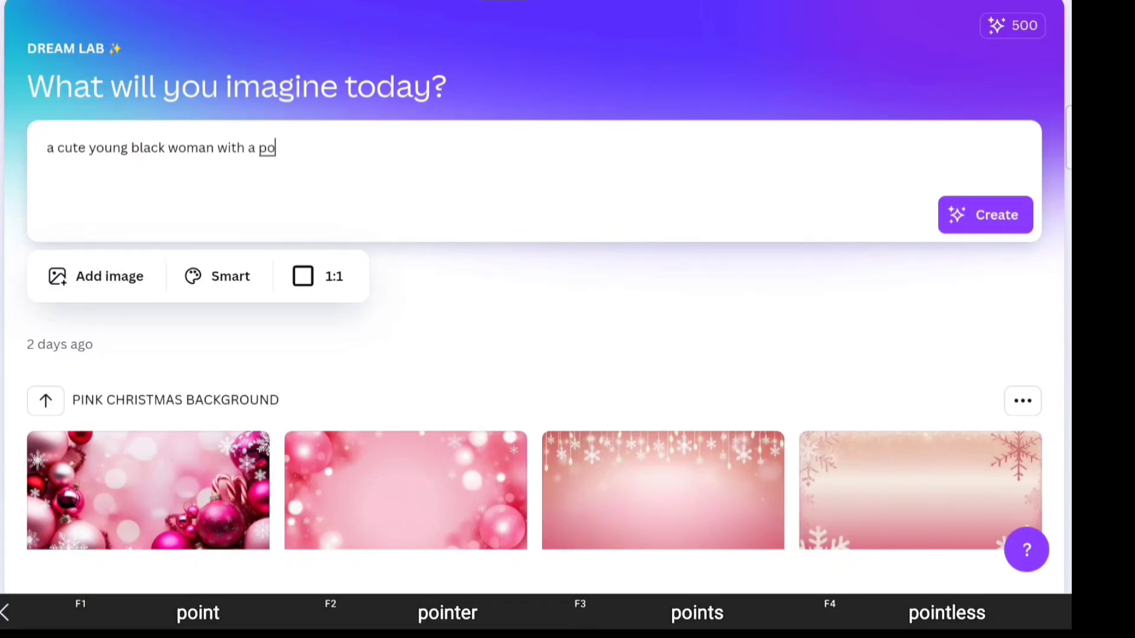
key(BackSpace)
key(BackSpace)
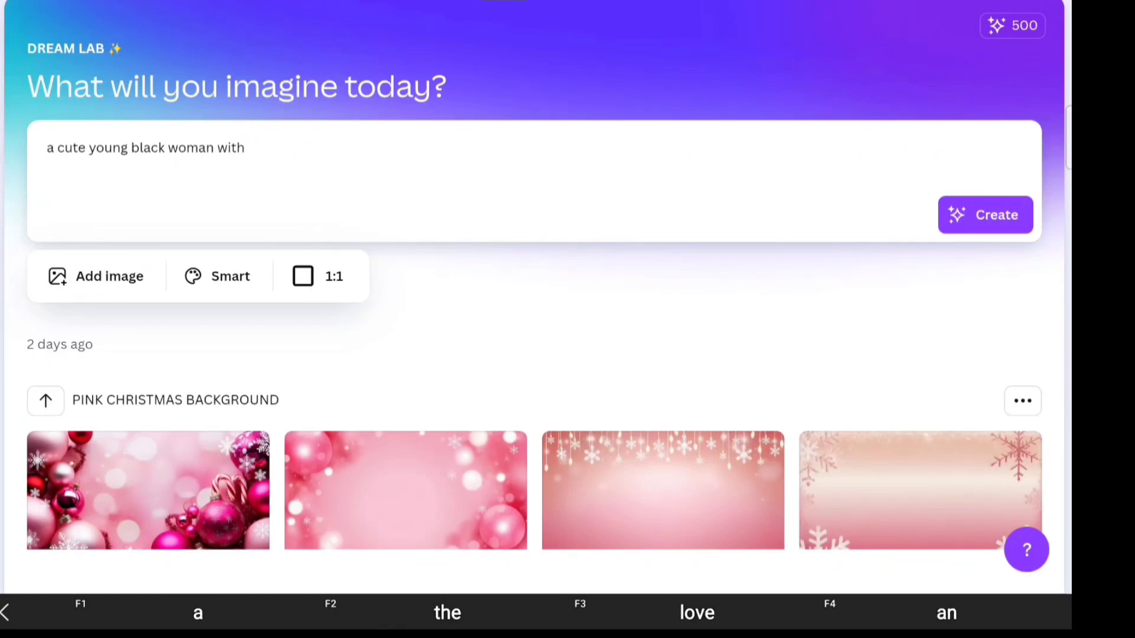
text(black )
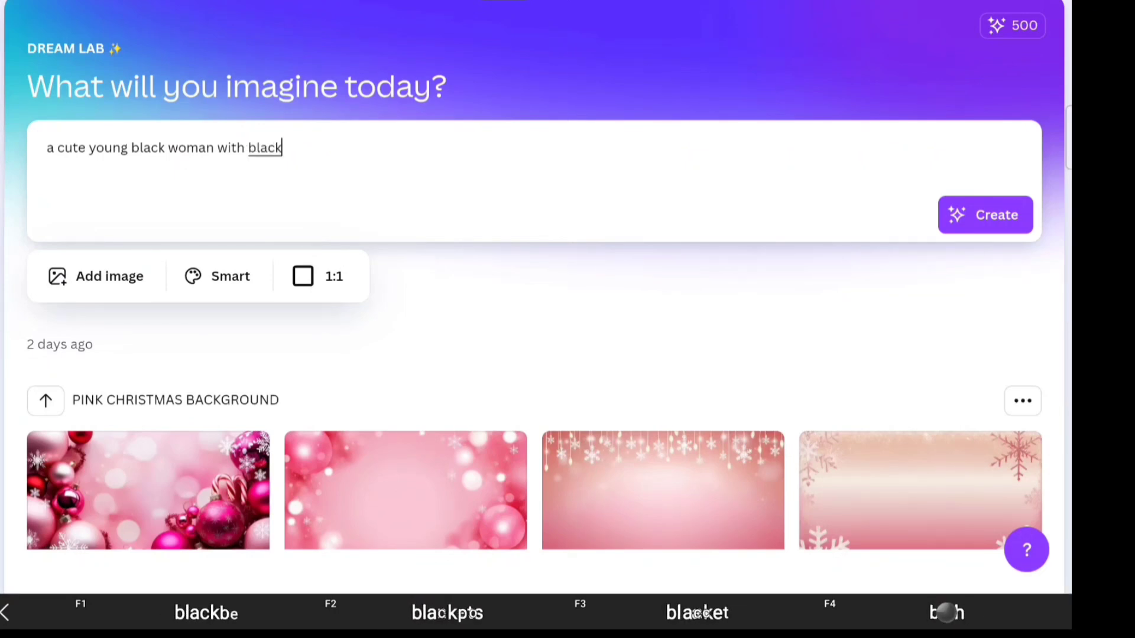
text(hair )
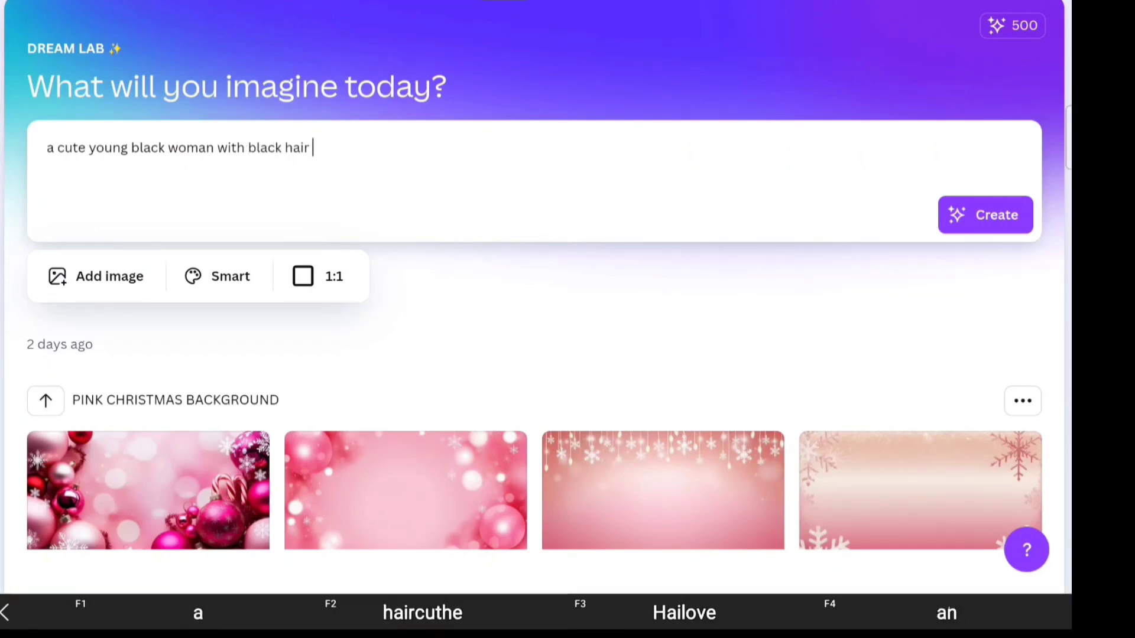
text(in a )
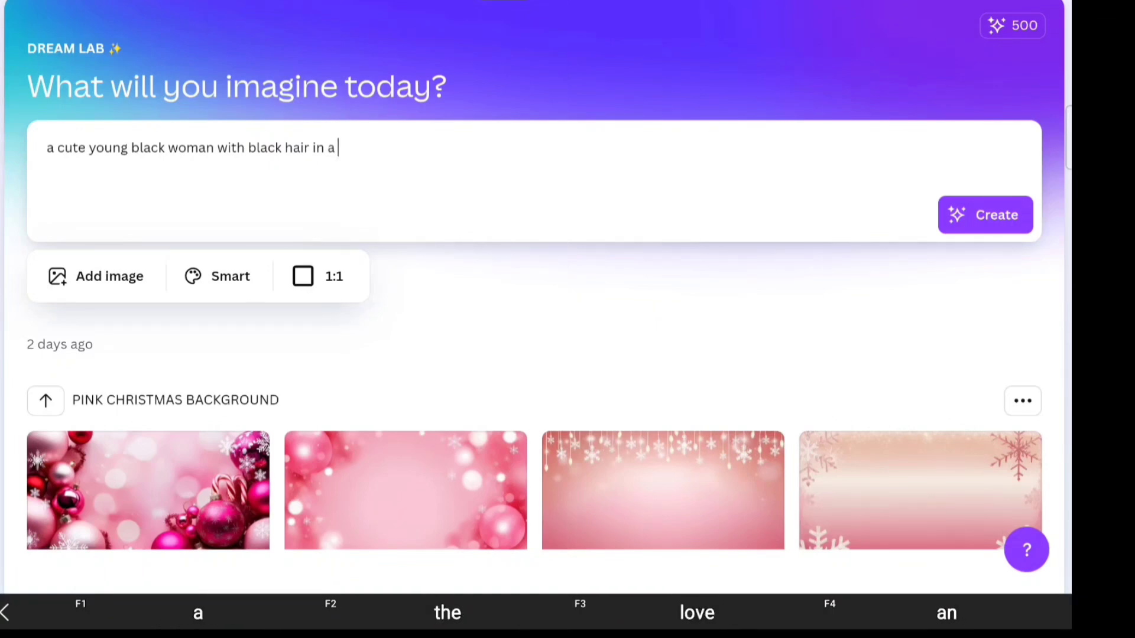
text(poi)
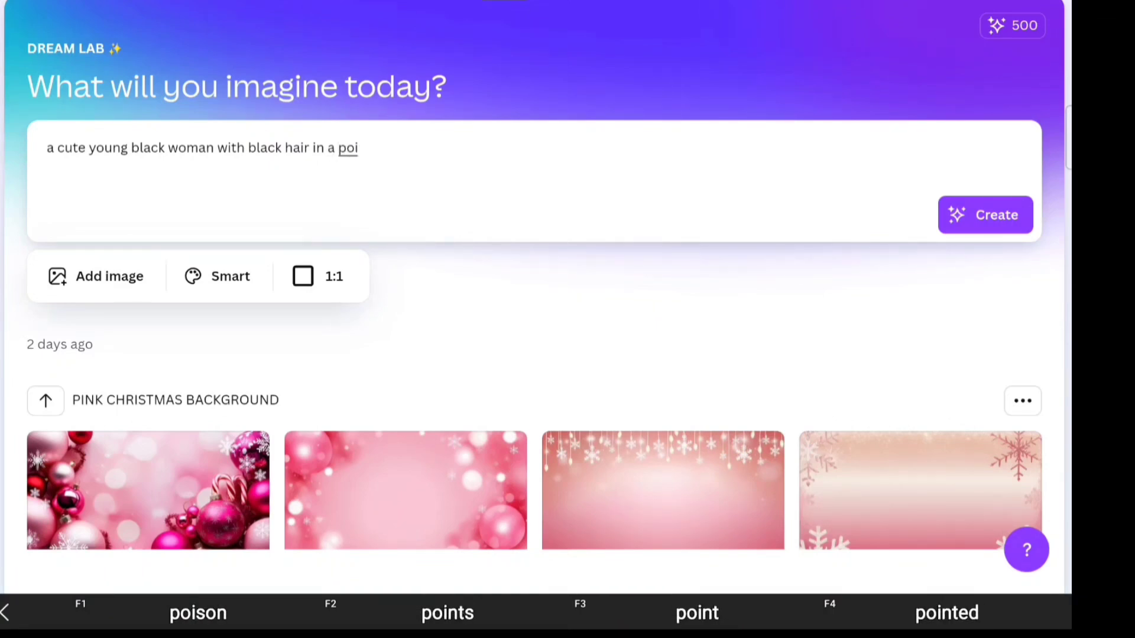
key(BackSpace)
text(n wi)
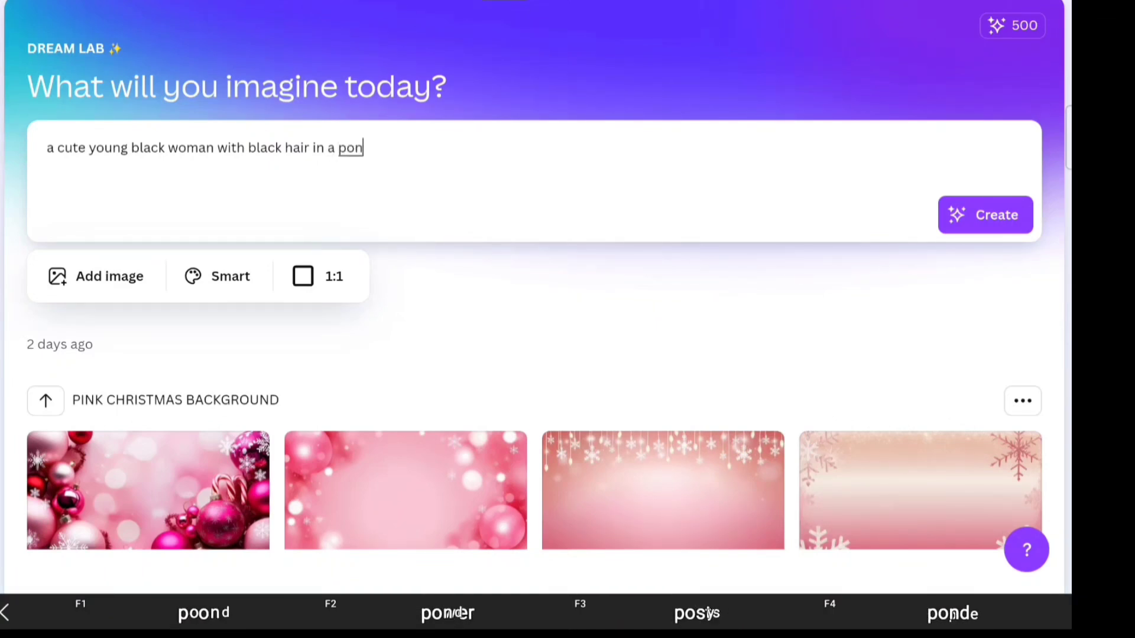
text(th black hair in a pon)
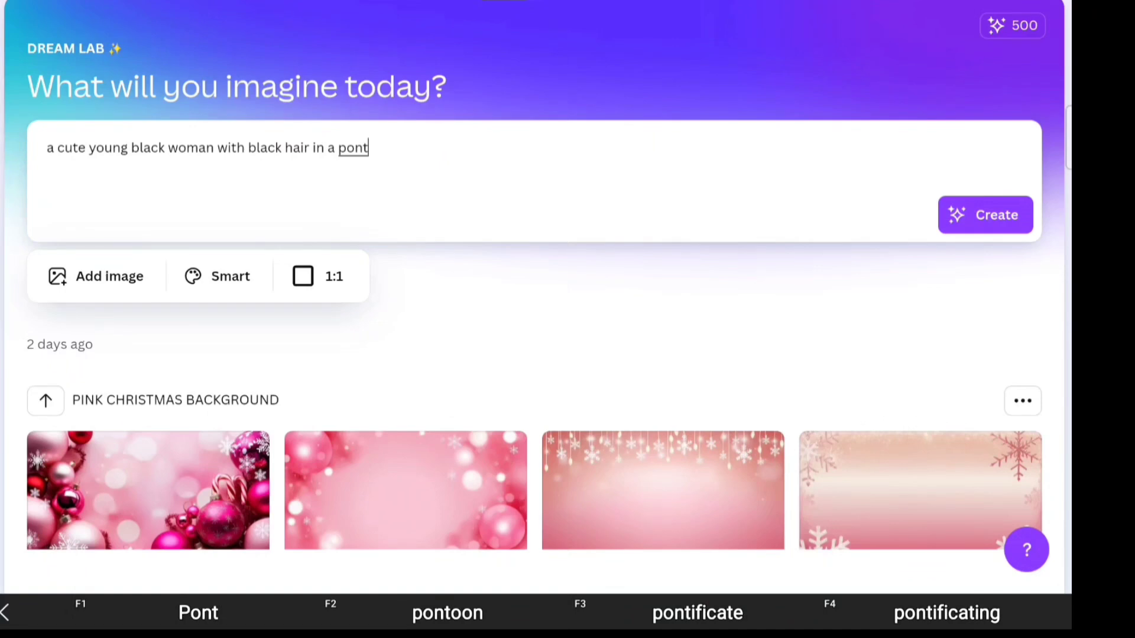
text(ytail)
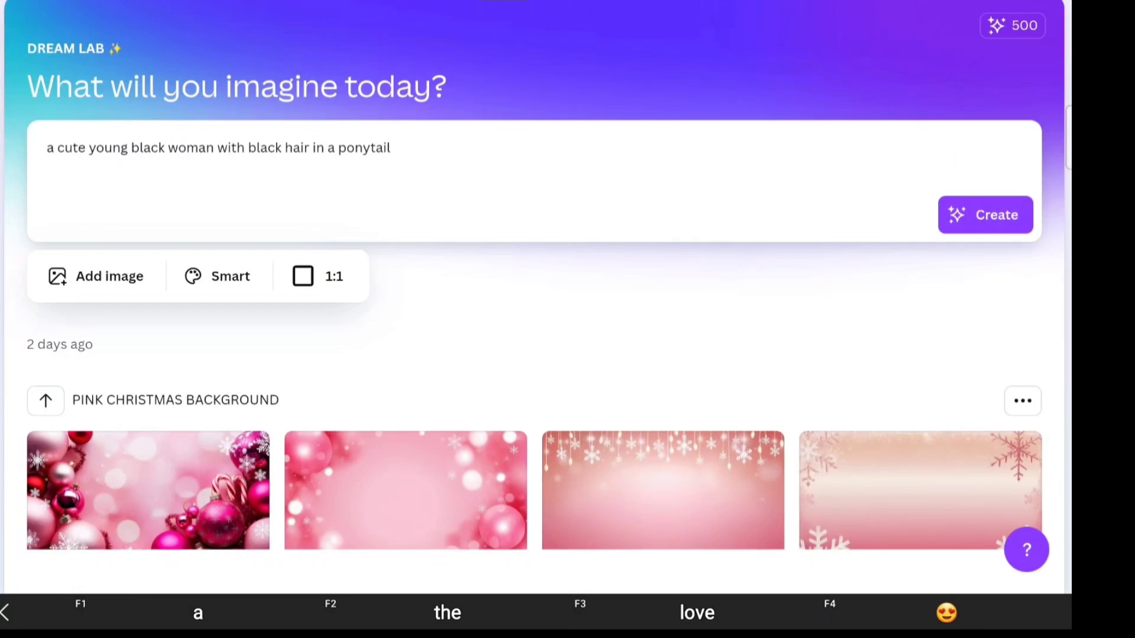
Step: Add "dressed in pink" to the end of the image description
text( dresse)
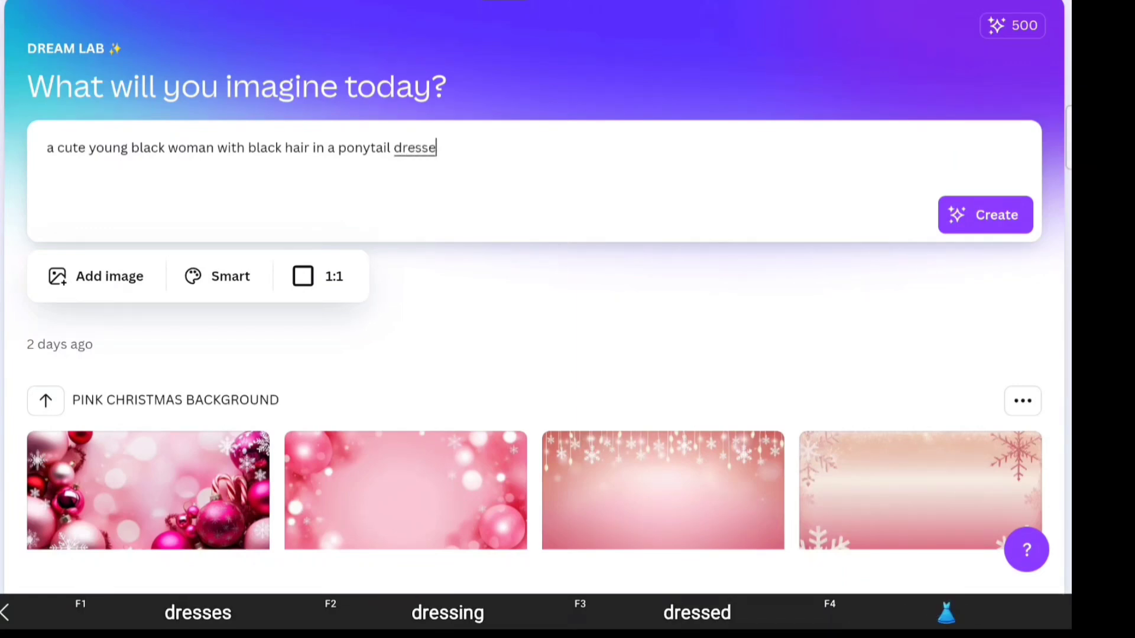
text(d in )
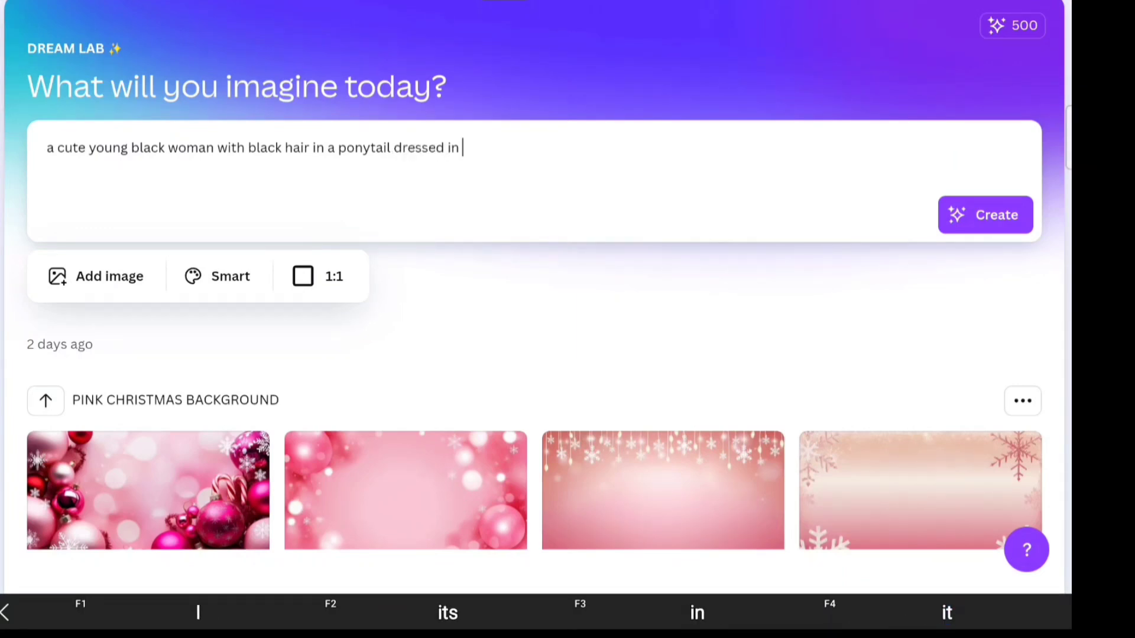
text(pink )
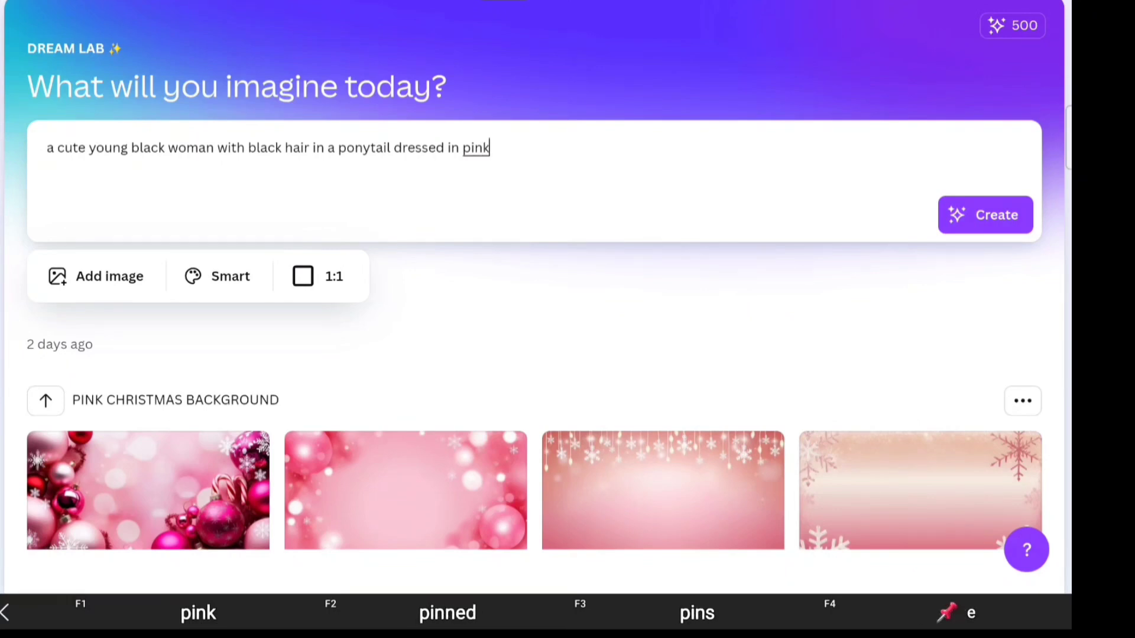
Step: Complete the image description with "drinking out a beautiful water bottle" and generate the images
text(dri)
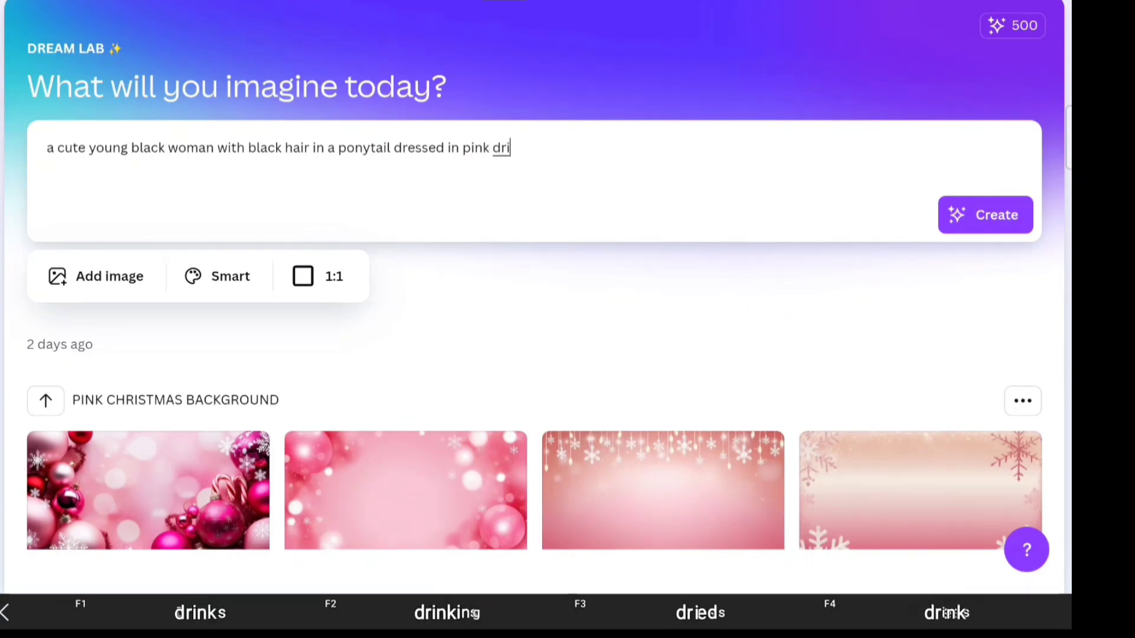
text(nking )
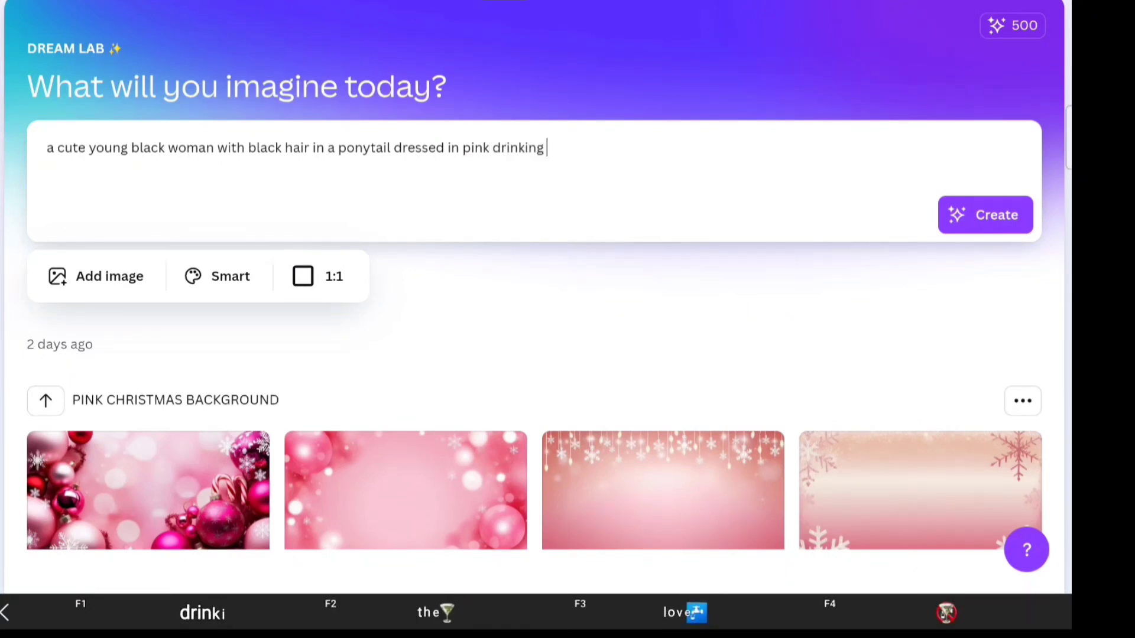
text(out )
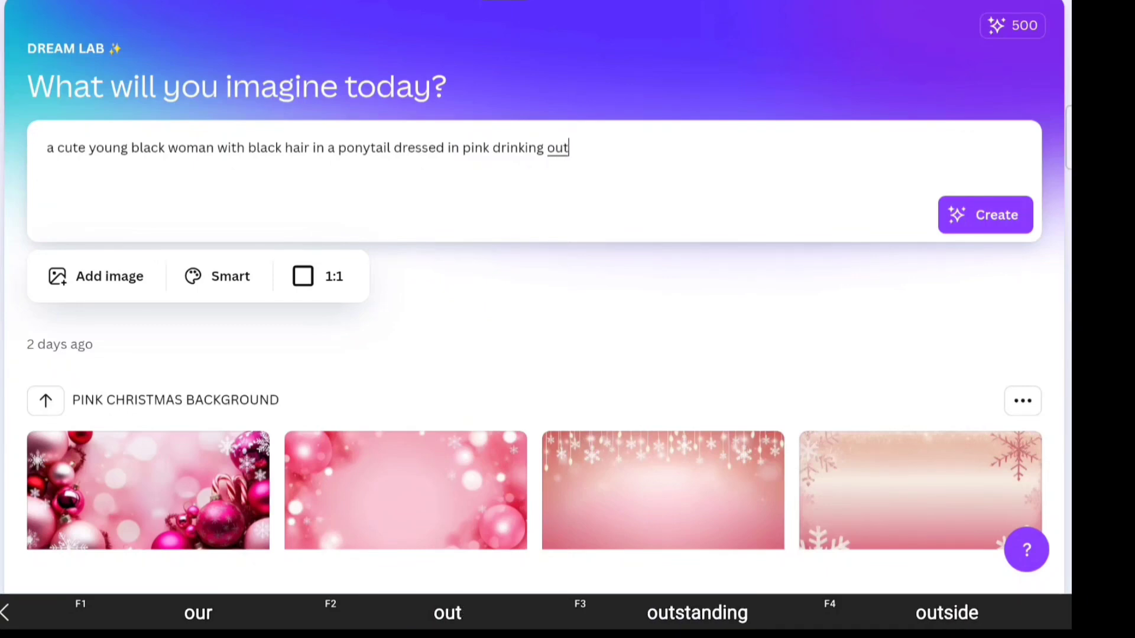
text(a )
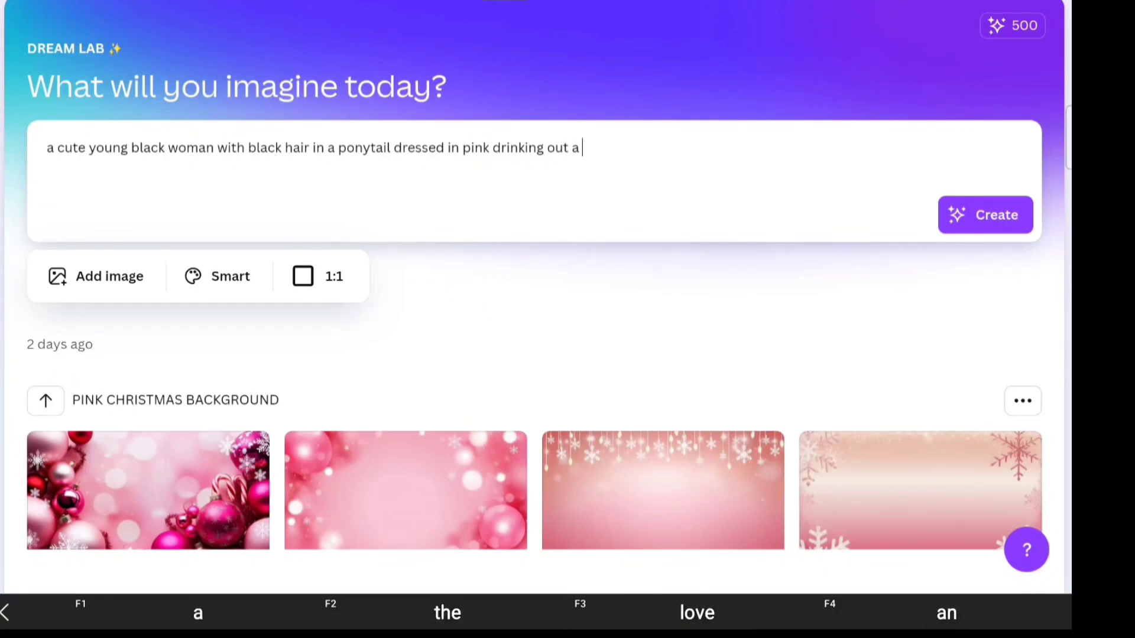
text(beauti)
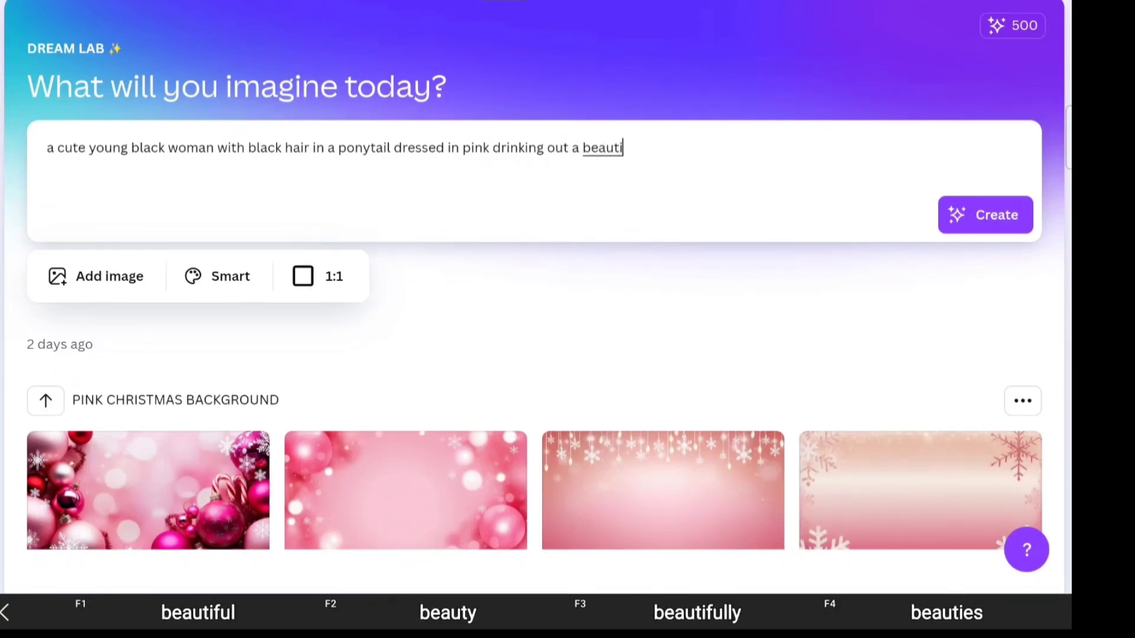
text(ful w)
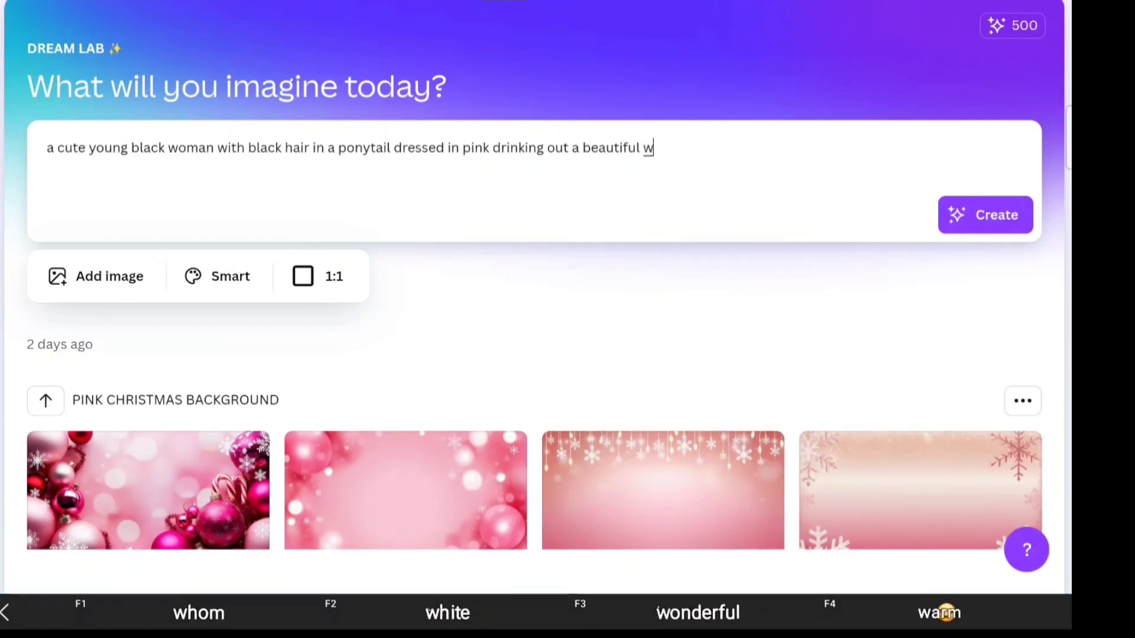
text(ater)
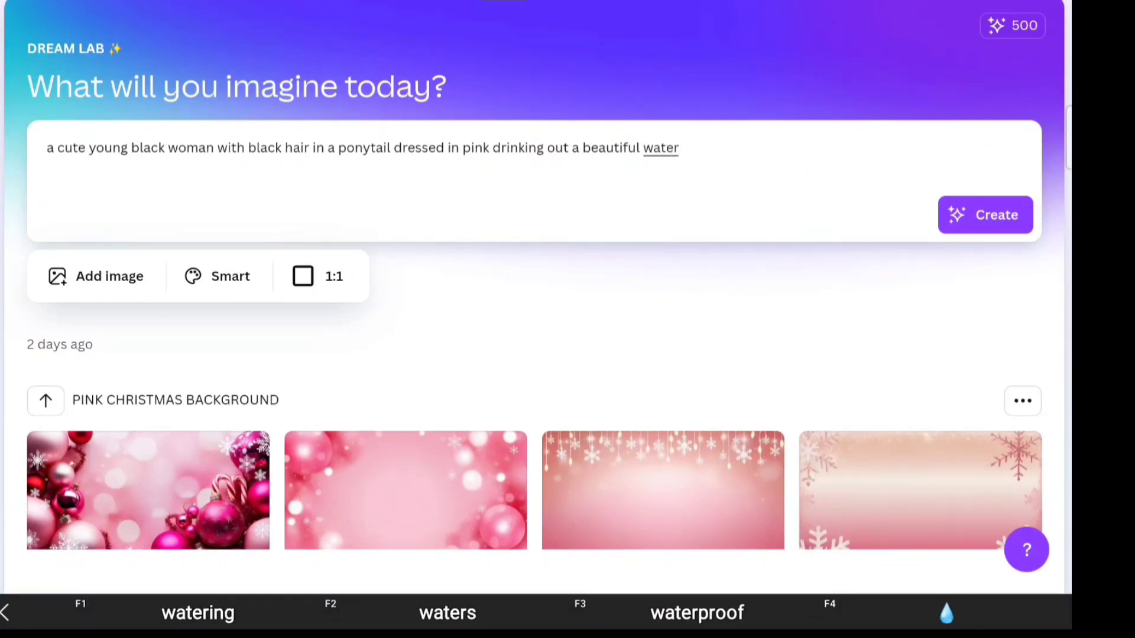
text( bottle)
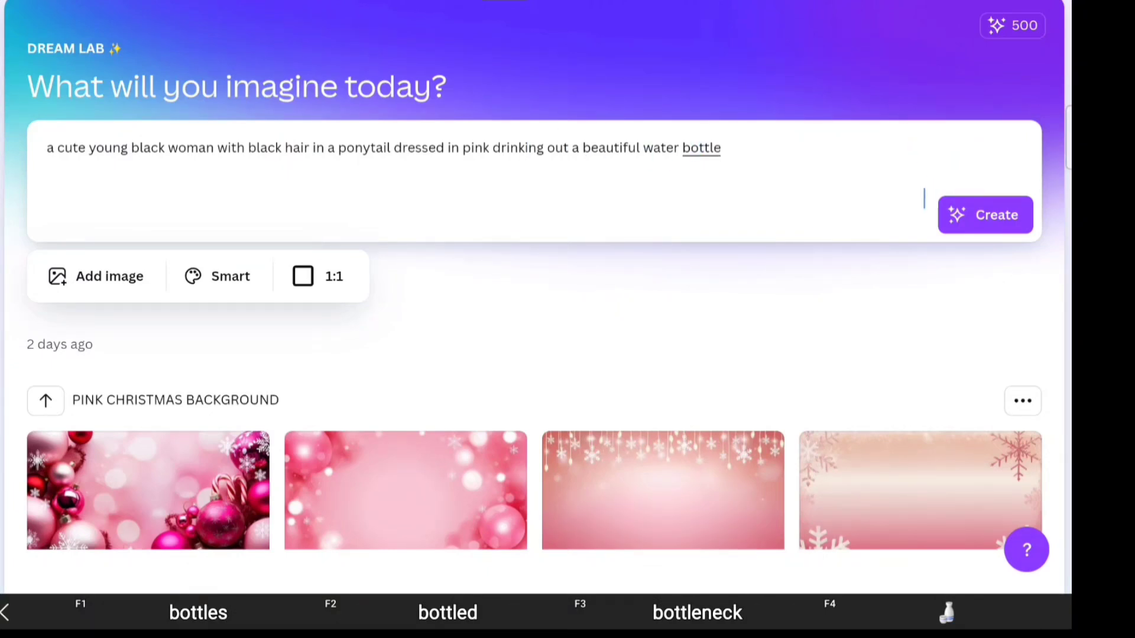
click(989, 223)
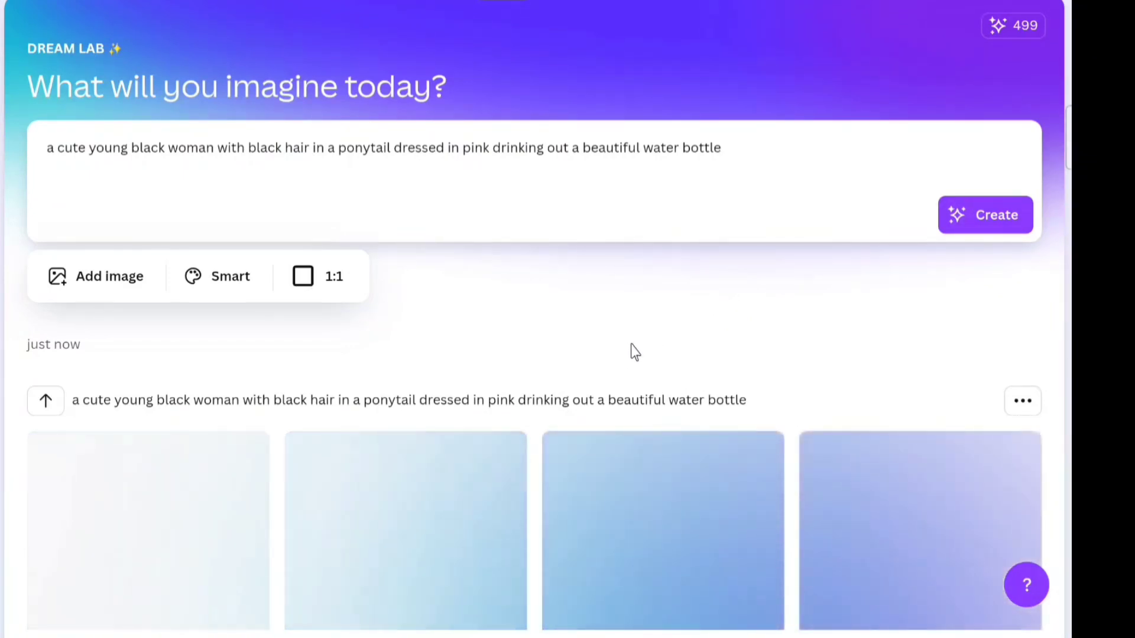
scroll(634, 351, down, 1)
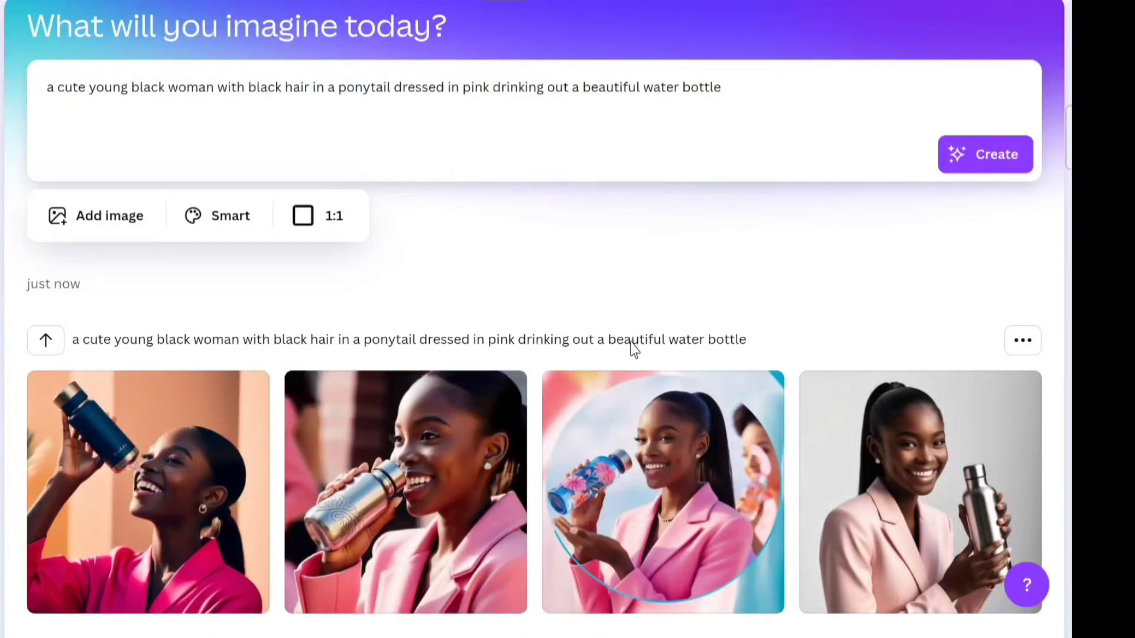
scroll(631, 349, down, 1)
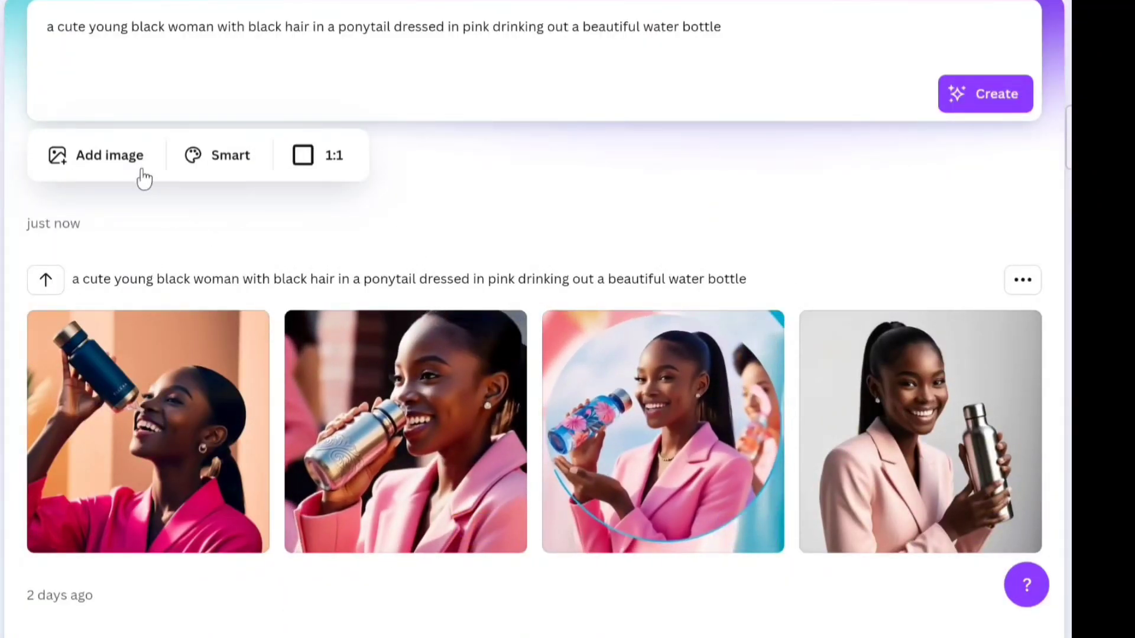
Step: Change the image style to Pop Art and generate a new set of images from the same description
scroll(145, 180, up, 1)
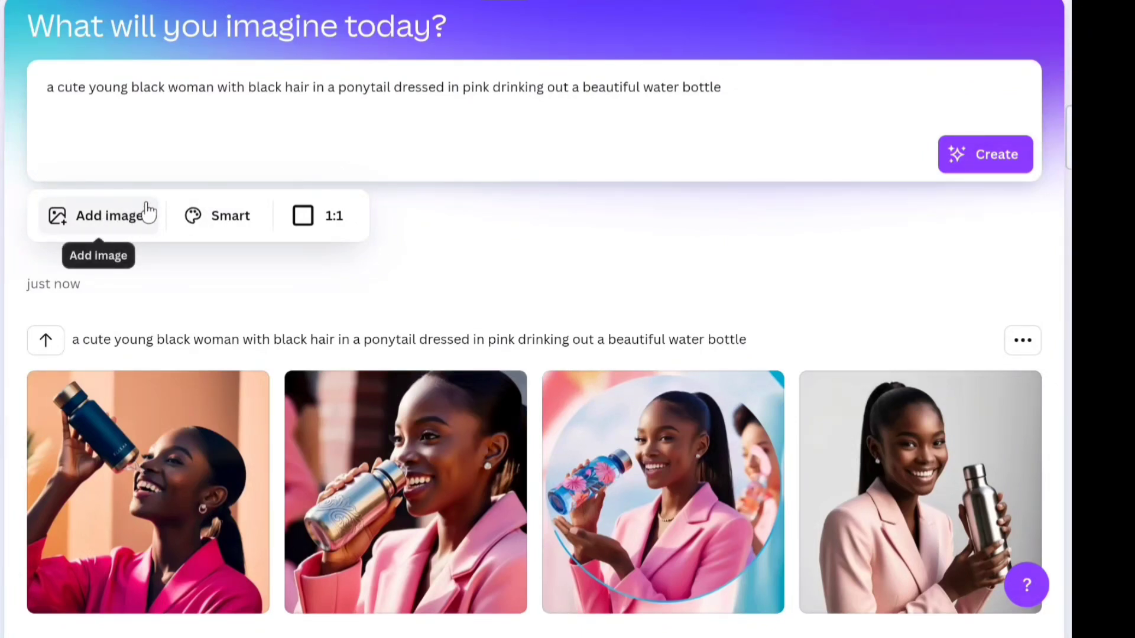
click(218, 228)
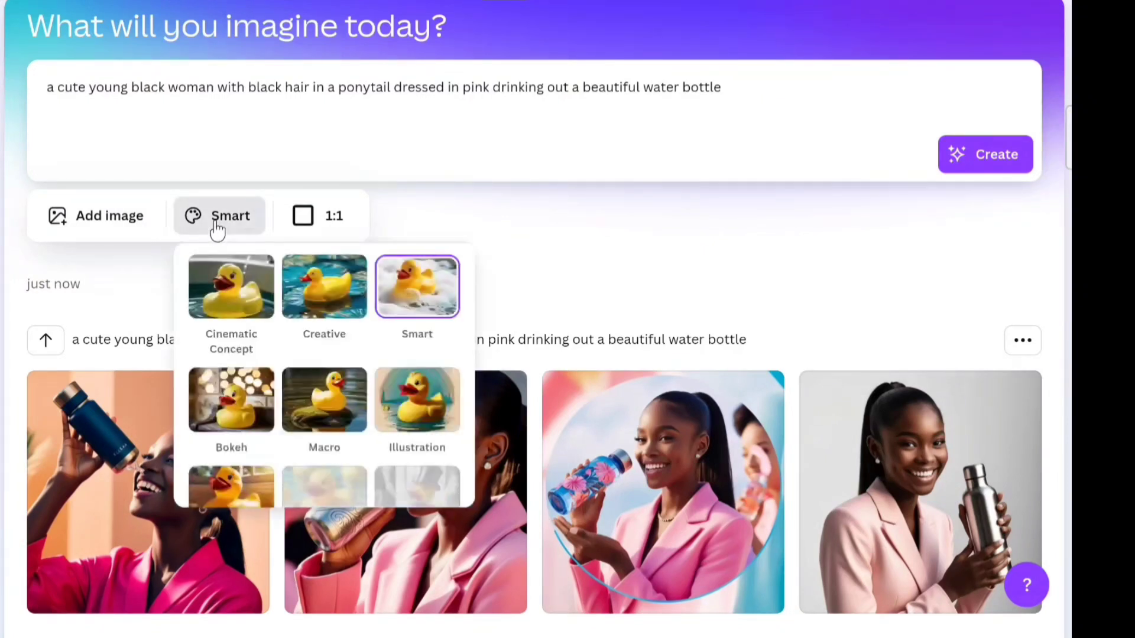
scroll(220, 298, down, 2)
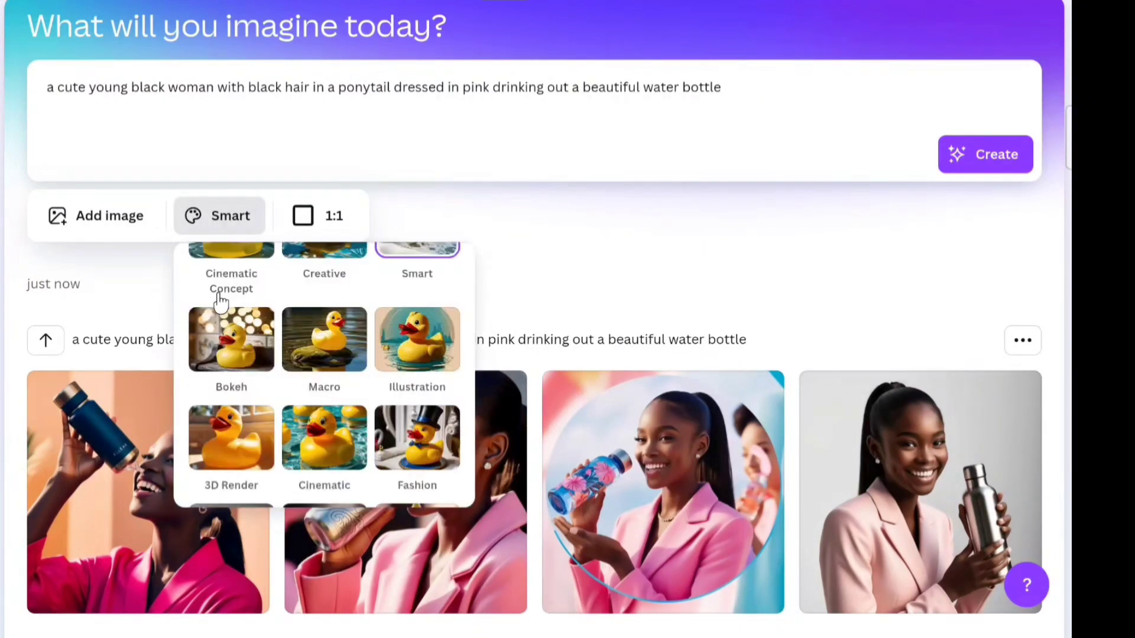
scroll(308, 354, up, 2)
scroll(310, 348, down, 1)
scroll(310, 348, down, 2)
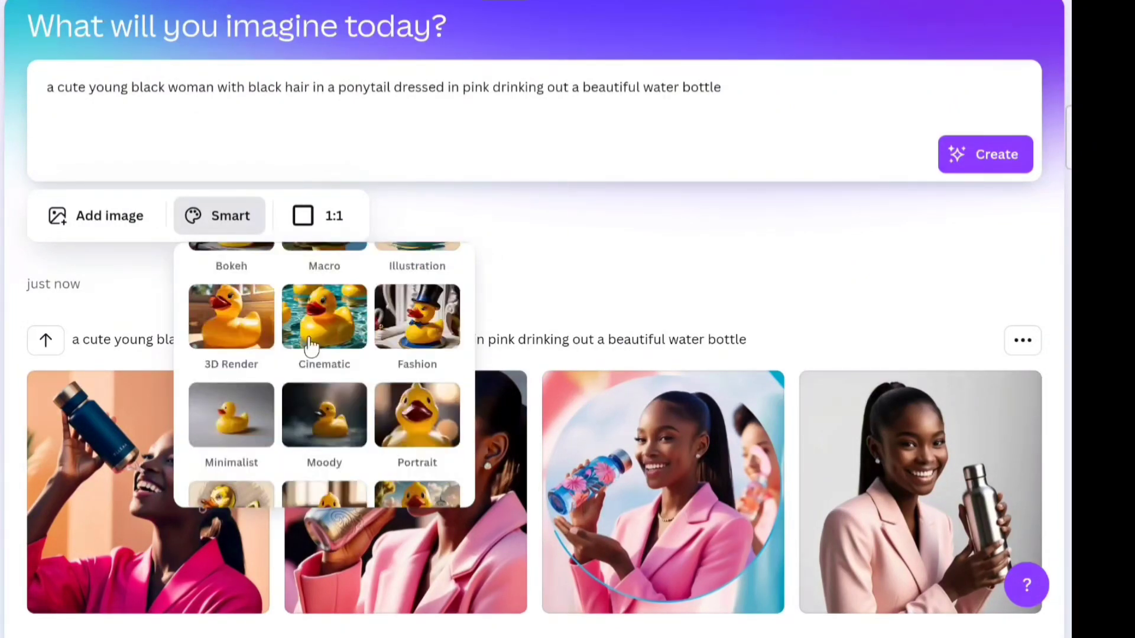
scroll(310, 347, down, 2)
scroll(310, 347, down, 1)
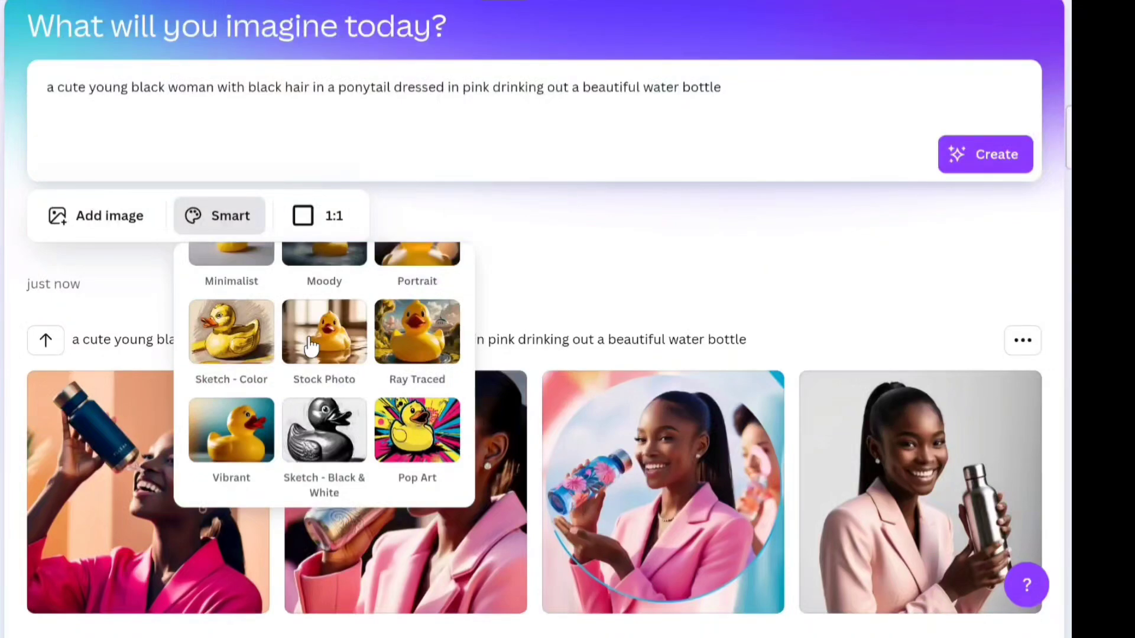
scroll(310, 348, down, 1)
click(407, 370)
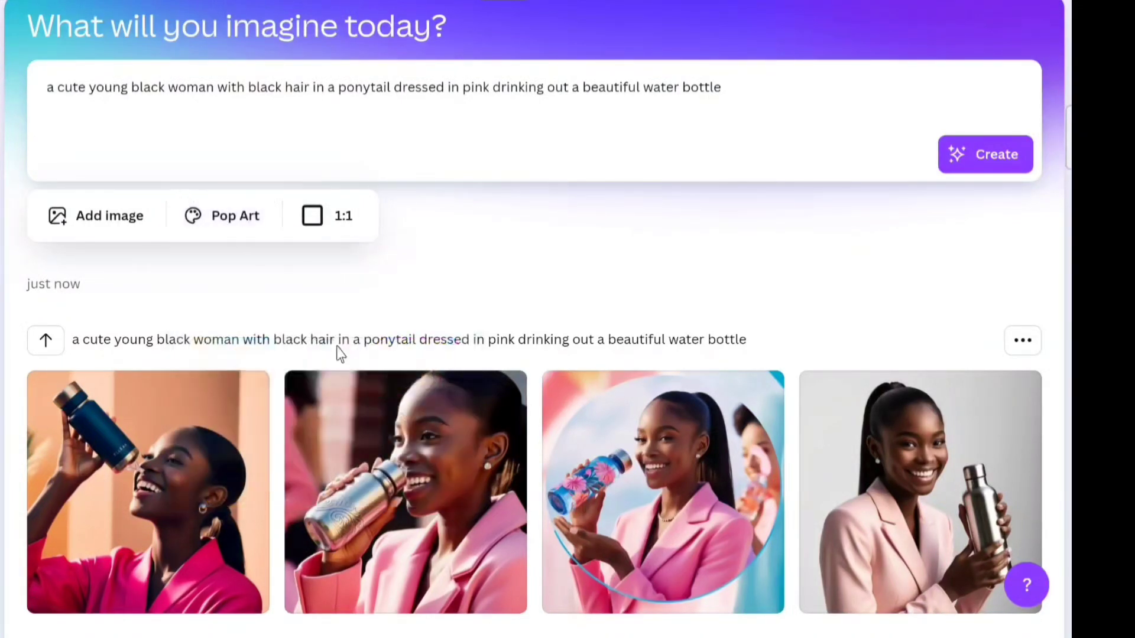
click(957, 155)
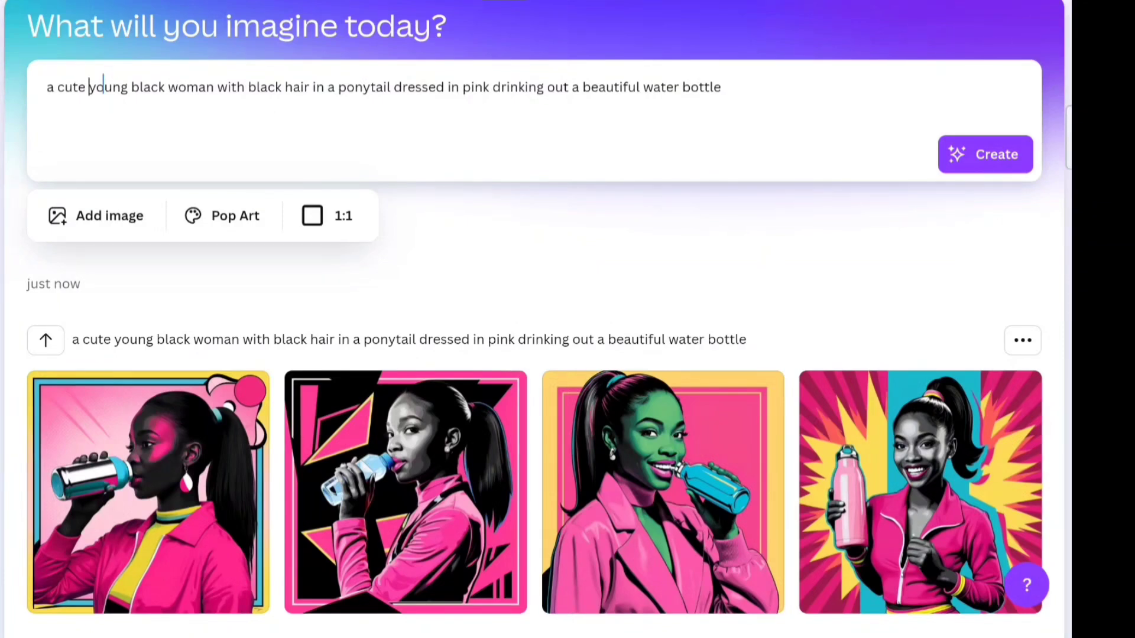
Step: Insert "carrtoon" before "young" in the image description and generate a new set of Pop Art images
text(car)
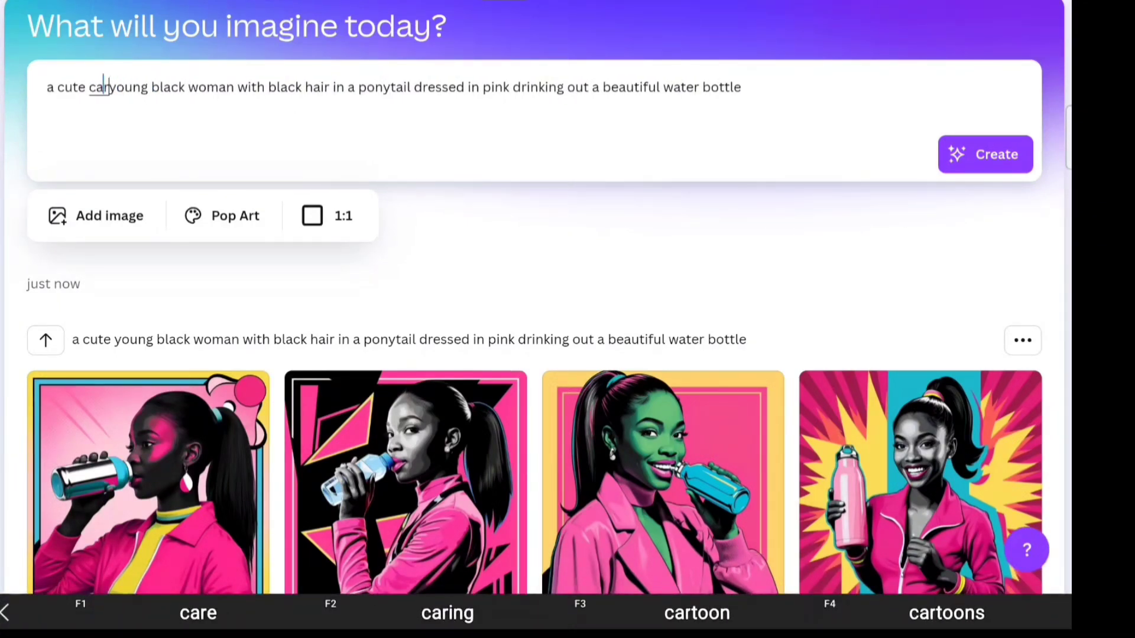
text(r)
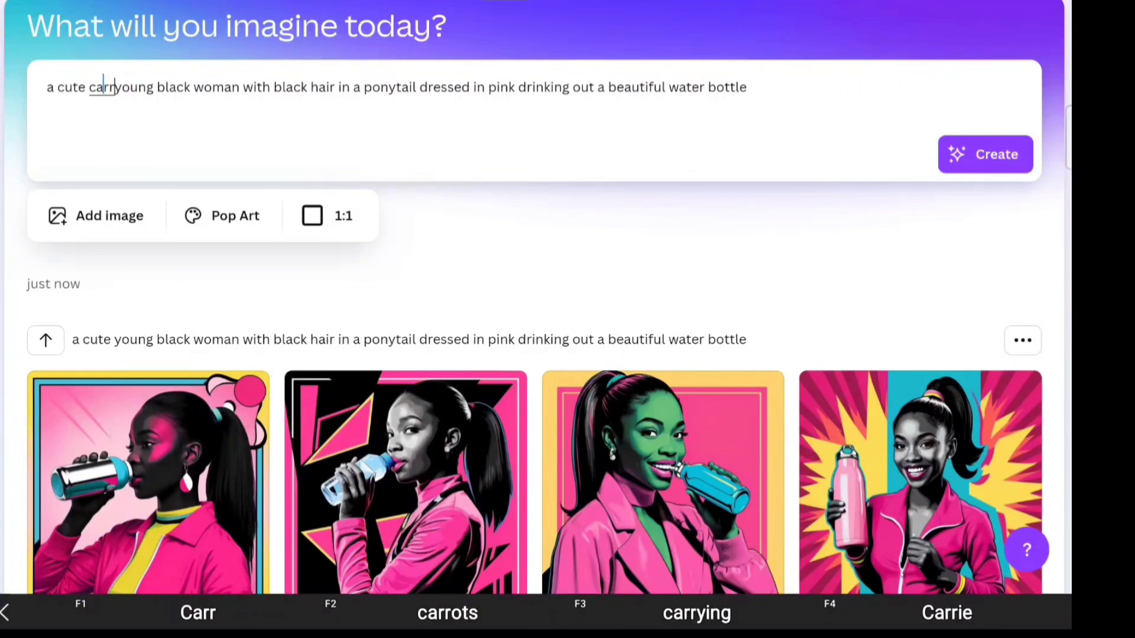
text(toon)
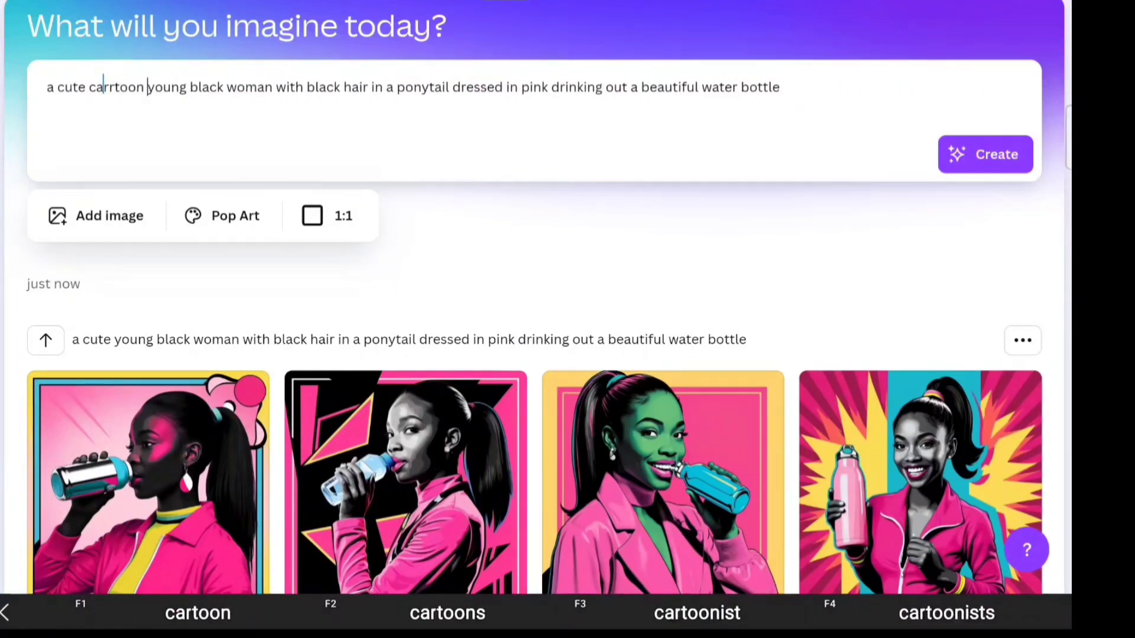
click(630, 99)
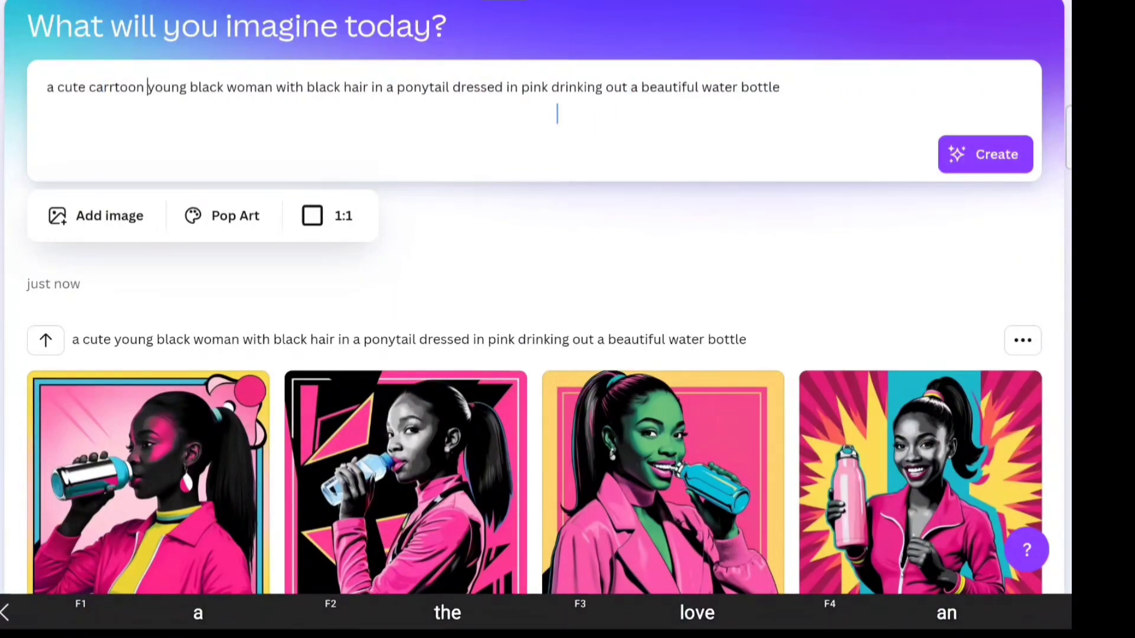
click(983, 157)
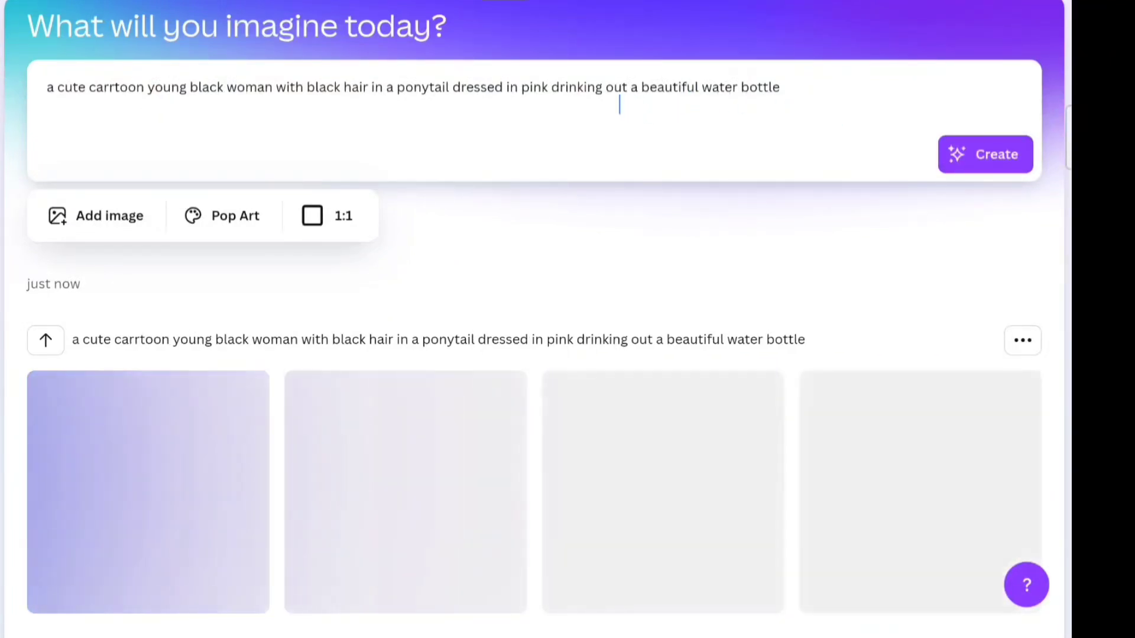
click(981, 158)
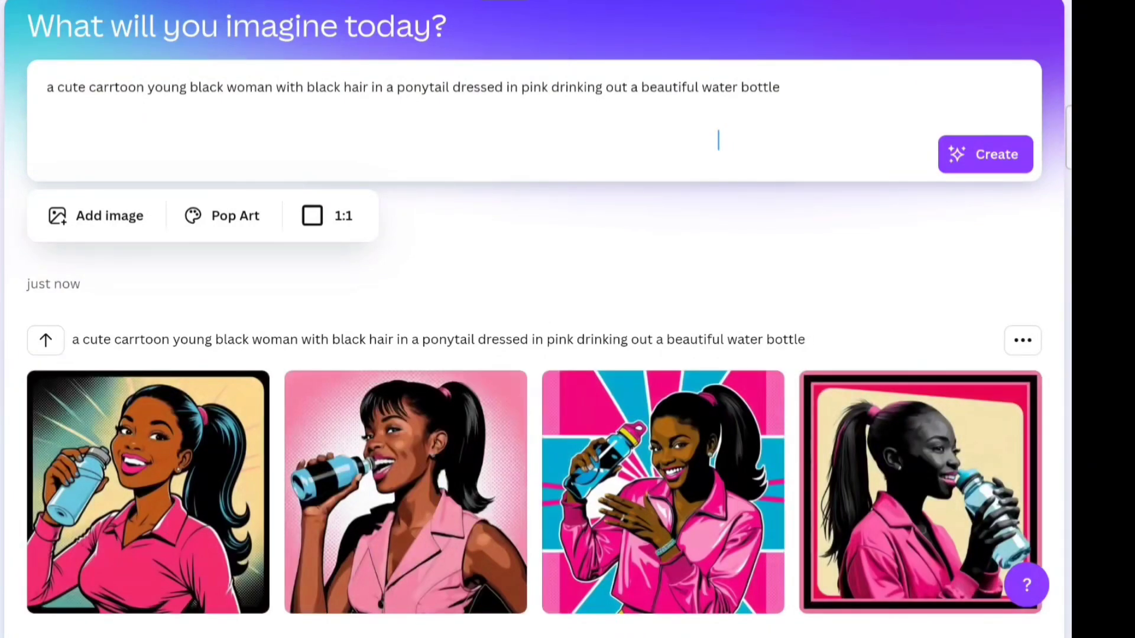
Step: Download the generated cartoon of the smiling woman holding a blue bottle against the sunburst background
mouse_move(174, 460)
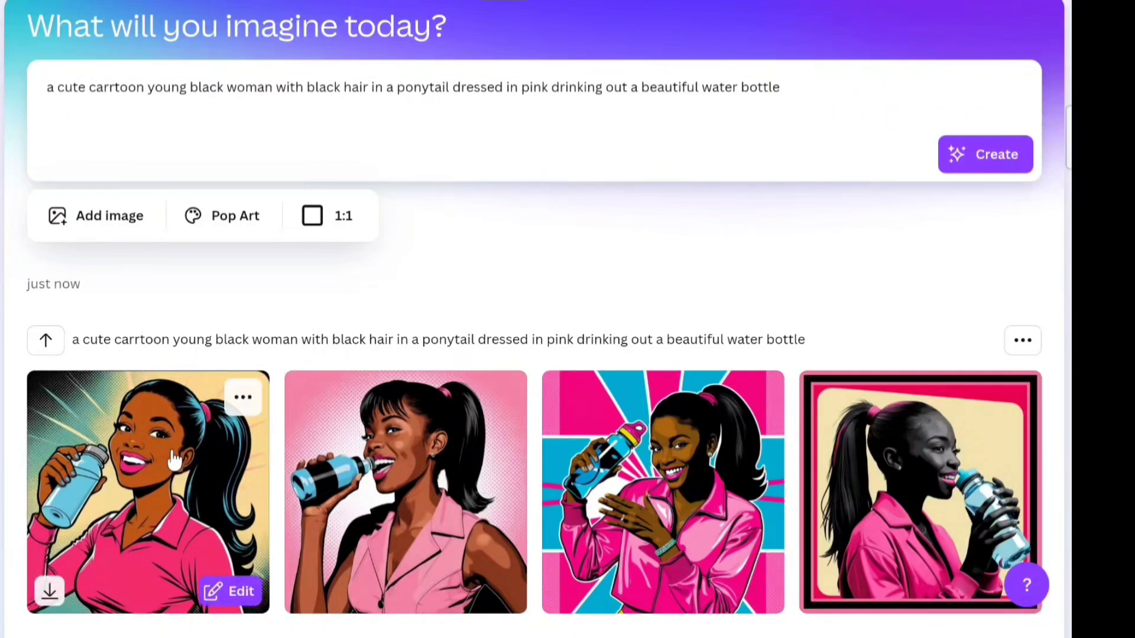
click(242, 398)
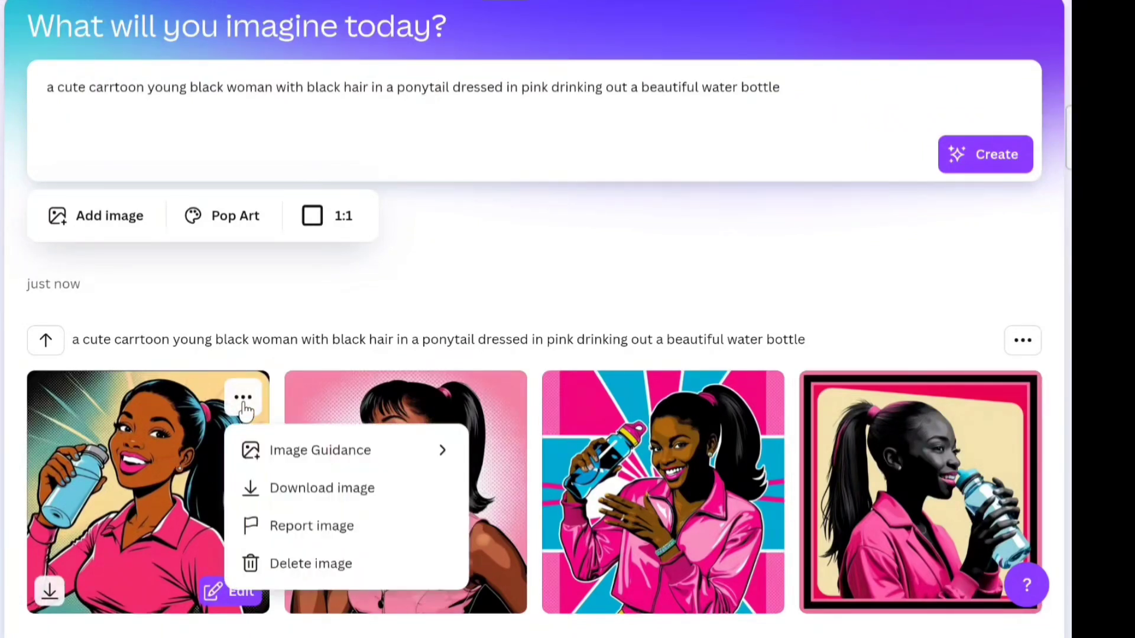
click(272, 486)
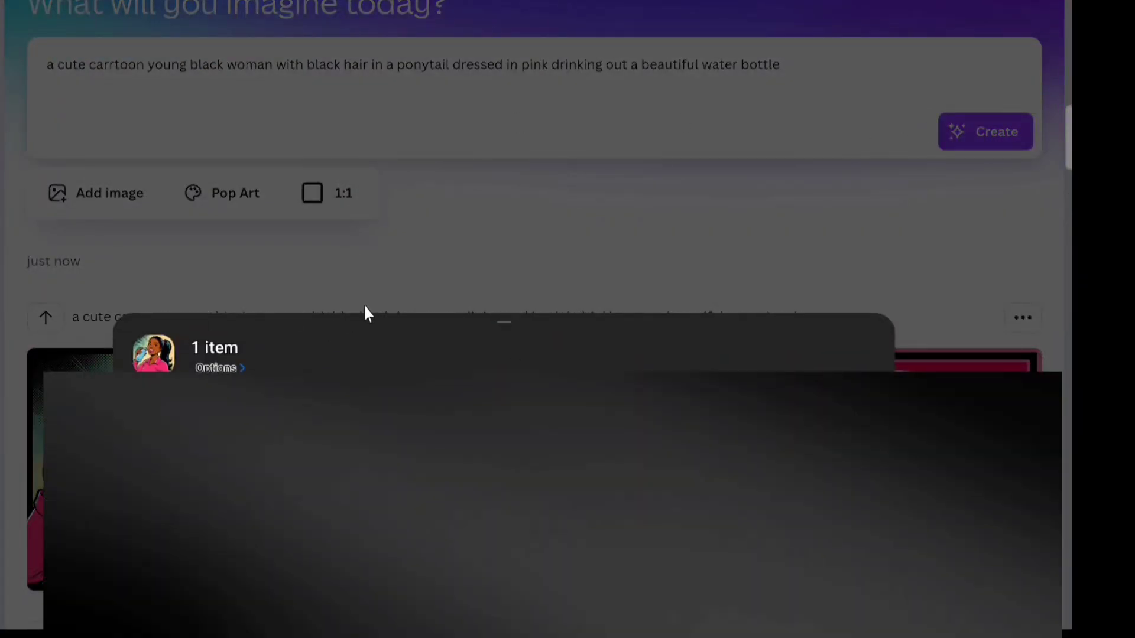
click(401, 275)
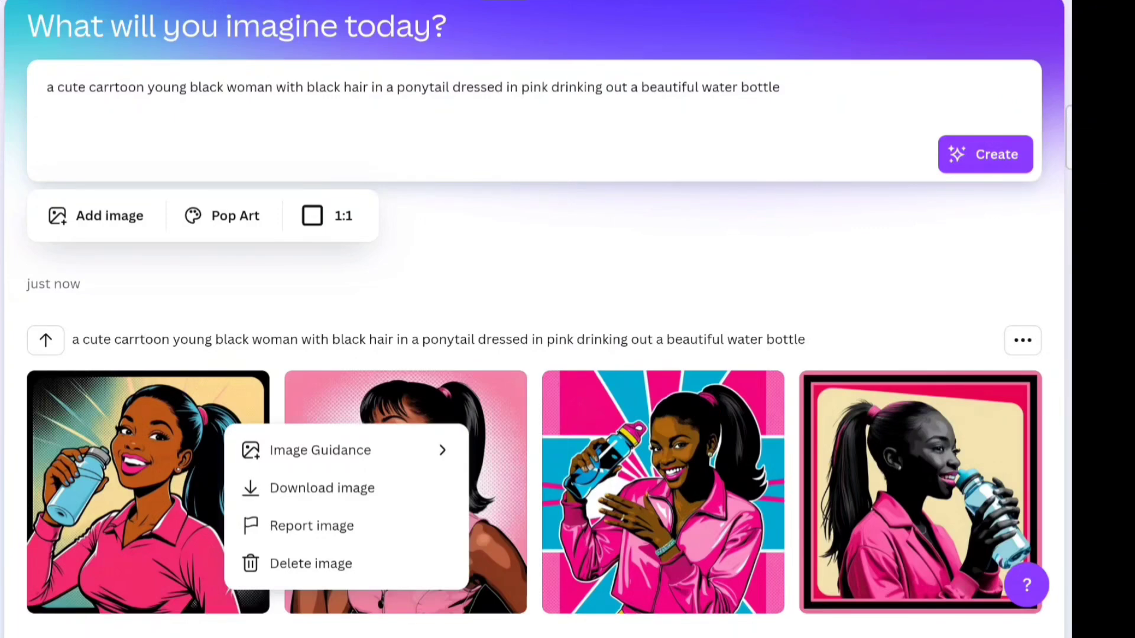
key(Escape)
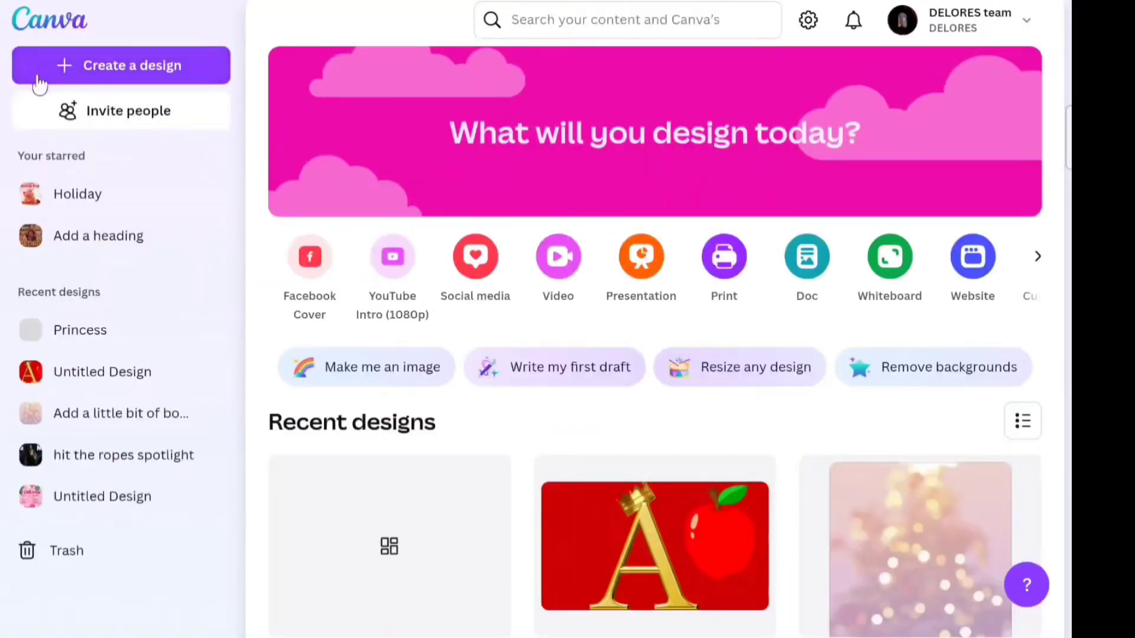
Step: Open the recent Princess design and add a blank third page after the "Health is Wealth" page
click(321, 545)
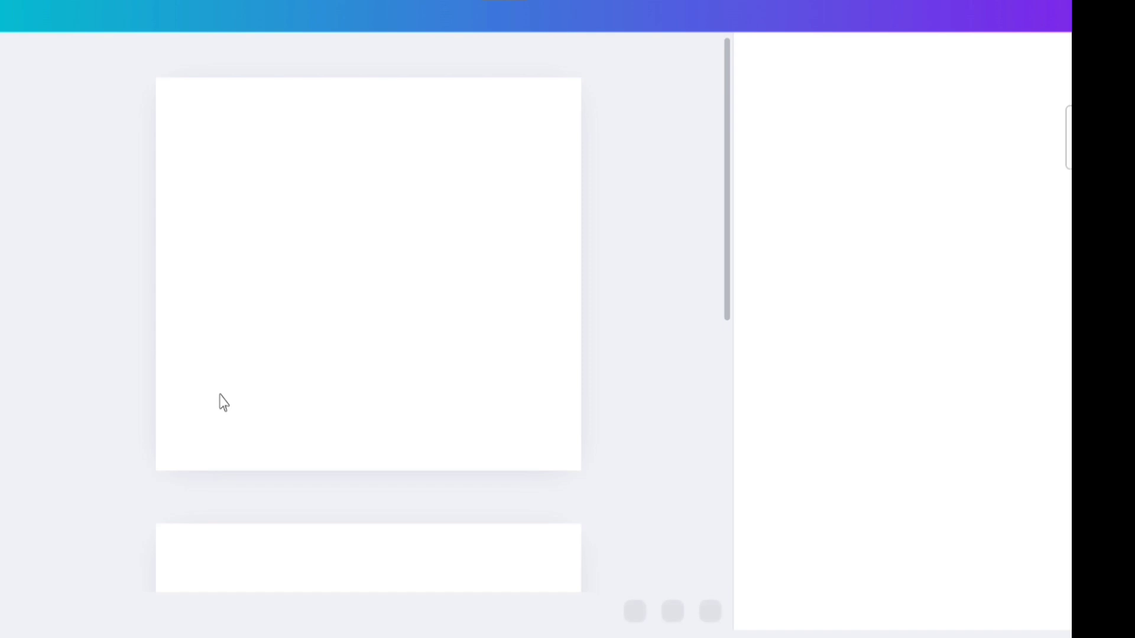
scroll(338, 406, down, 3)
scroll(354, 401, down, 3)
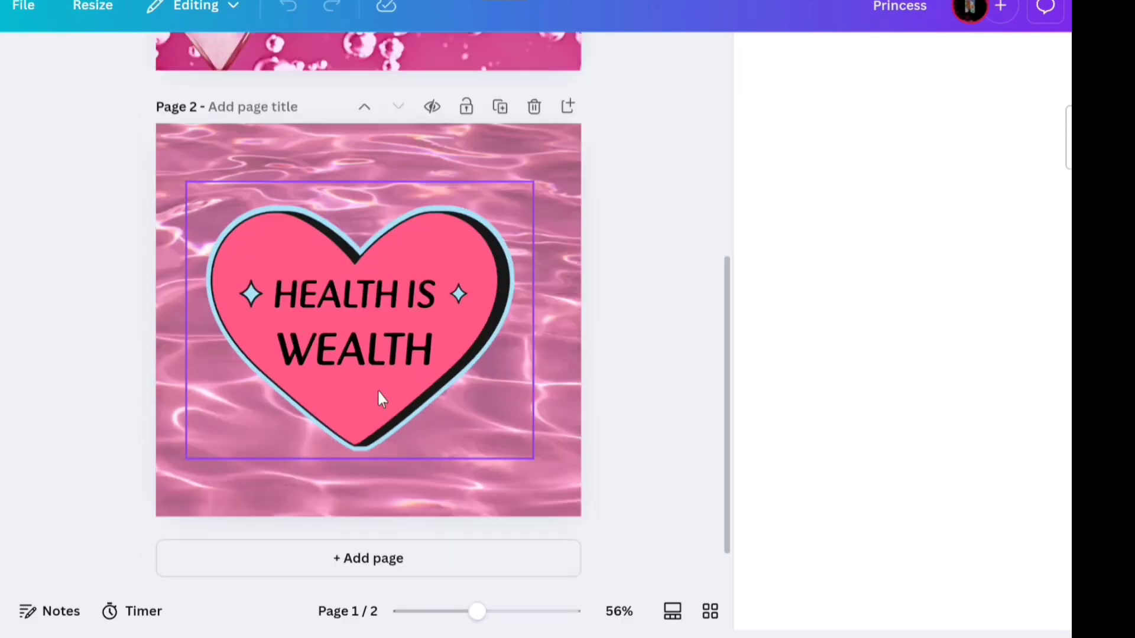
click(371, 556)
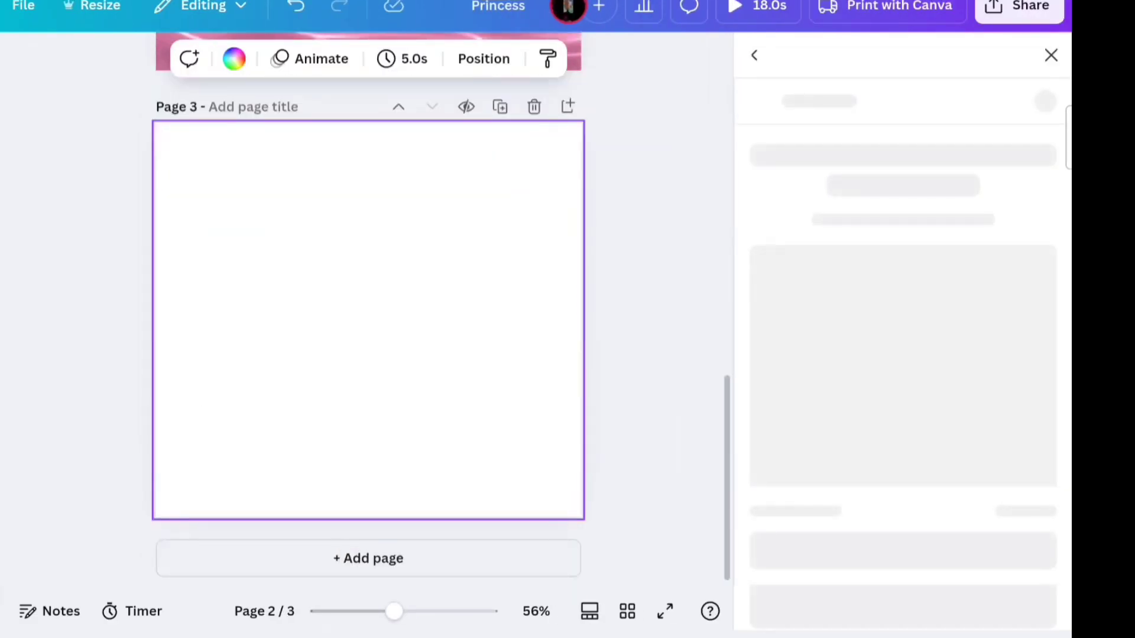
Step: Upload the downloaded cartoon image of the woman to the design's image uploads
click(2, 375)
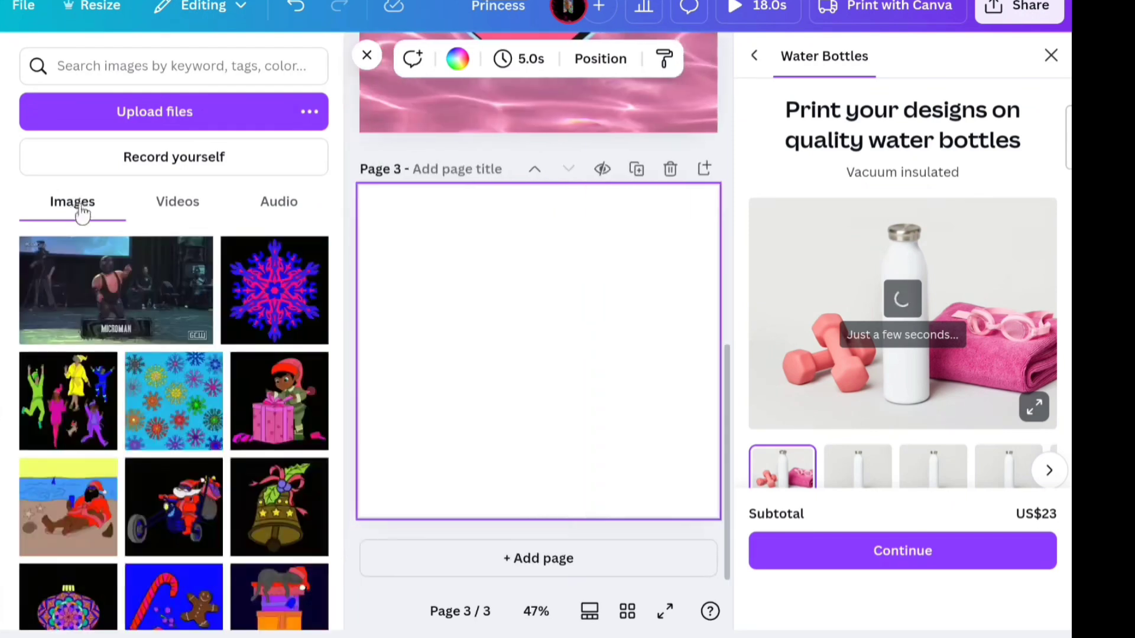
click(141, 120)
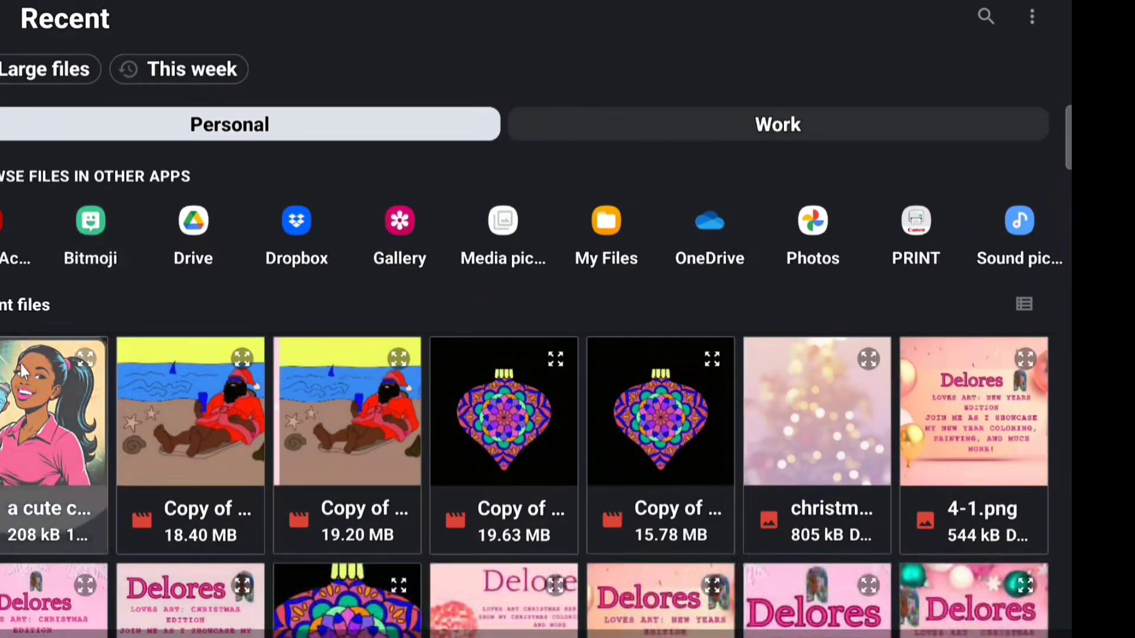
key(Escape)
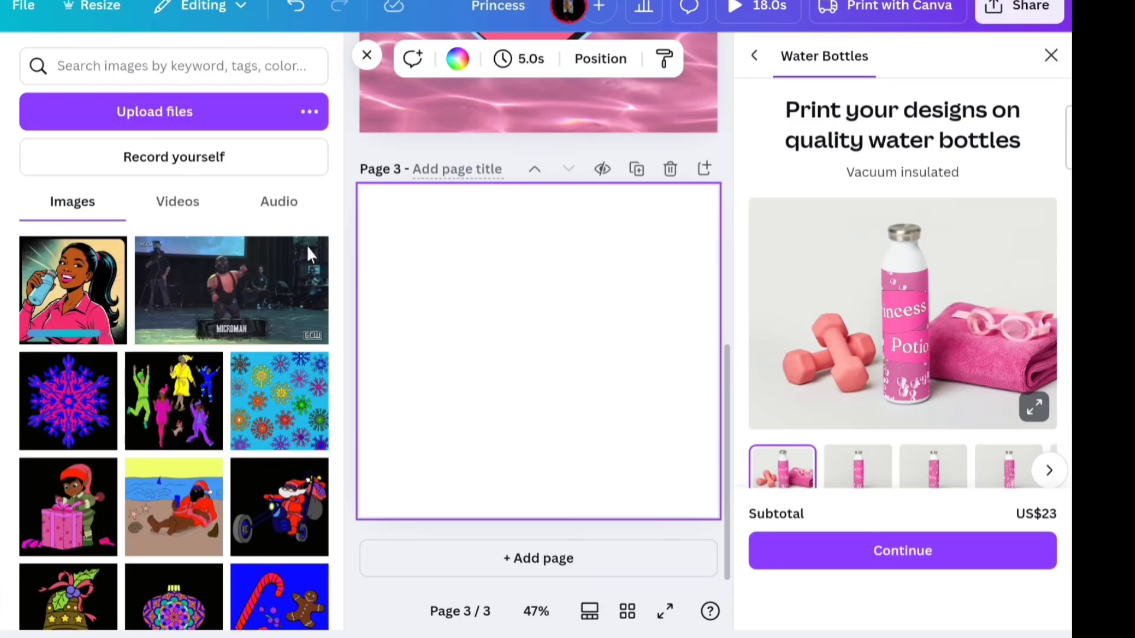
Step: Place the uploaded cartoon woman on page 3 and set the image as the page background
click(89, 298)
right_click(527, 319)
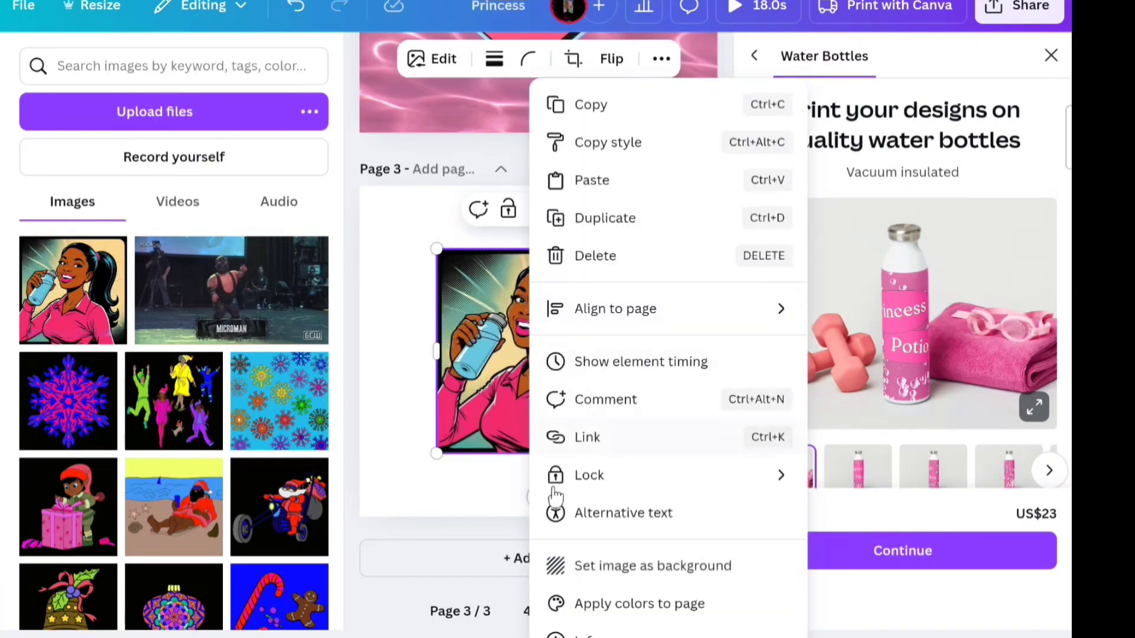
click(613, 568)
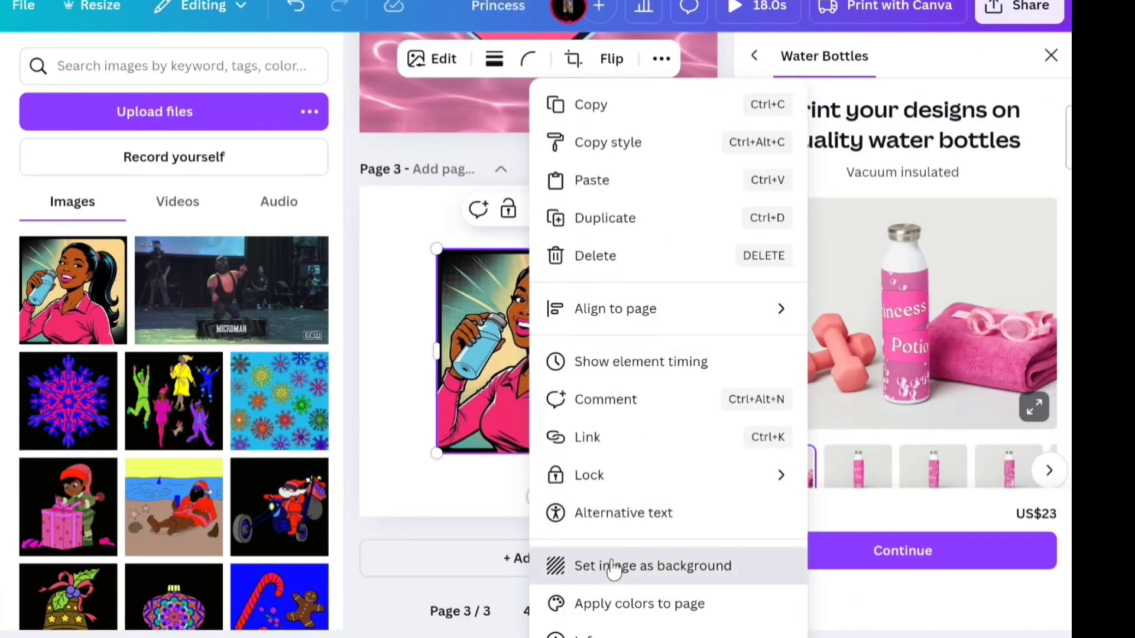
Step: Choose Page 3 as the page to print on the water bottle
scroll(1017, 503, down, 7)
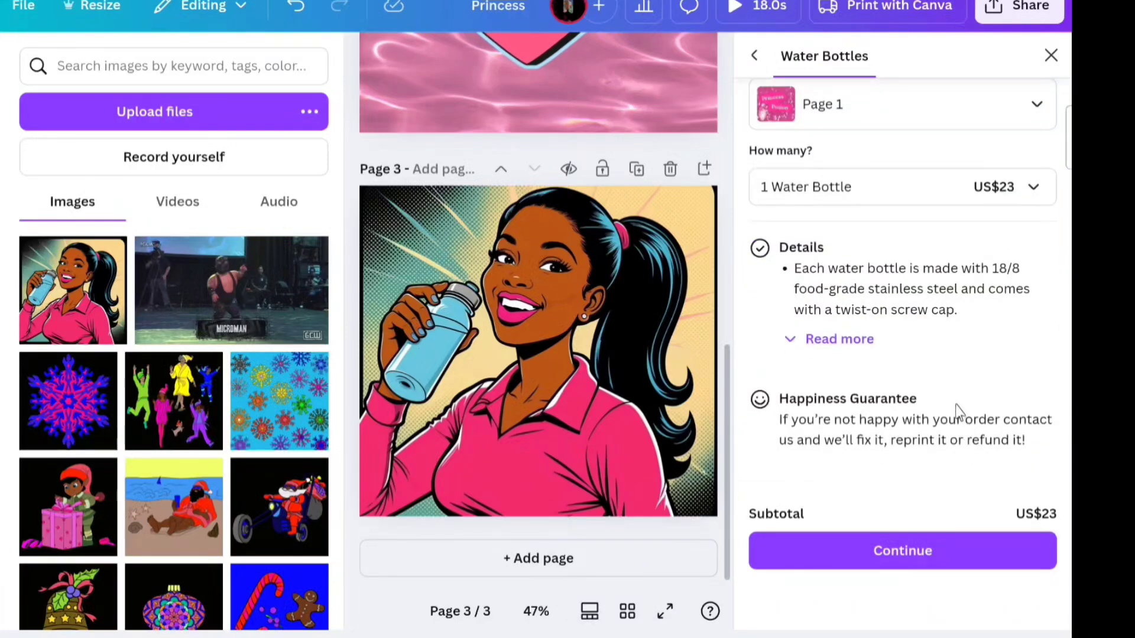
scroll(960, 408, up, 2)
click(951, 237)
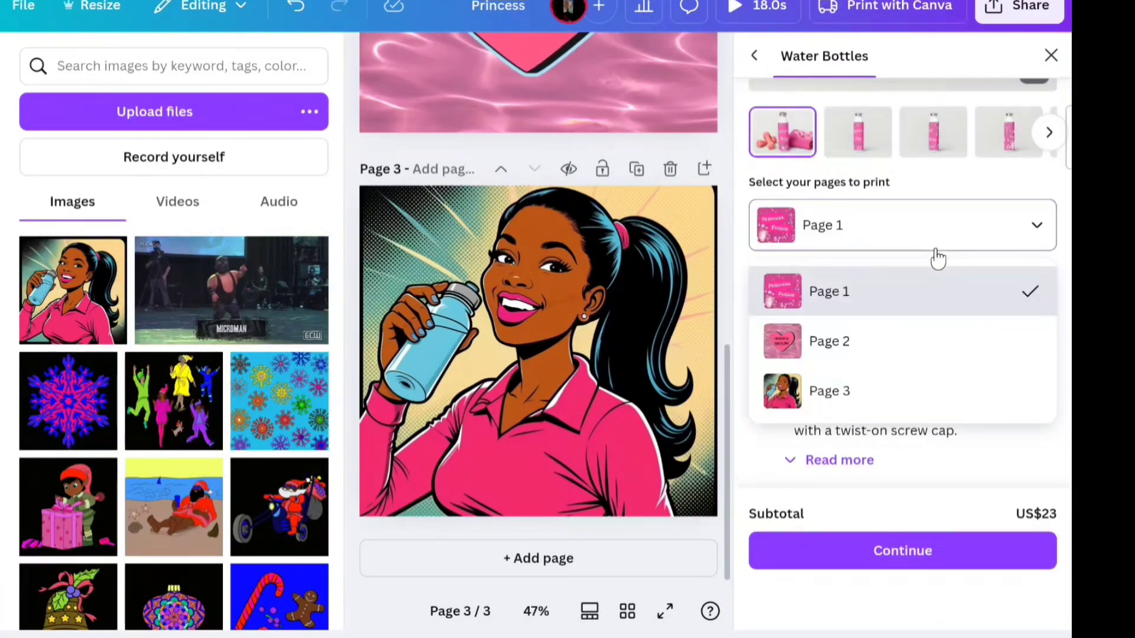
click(874, 389)
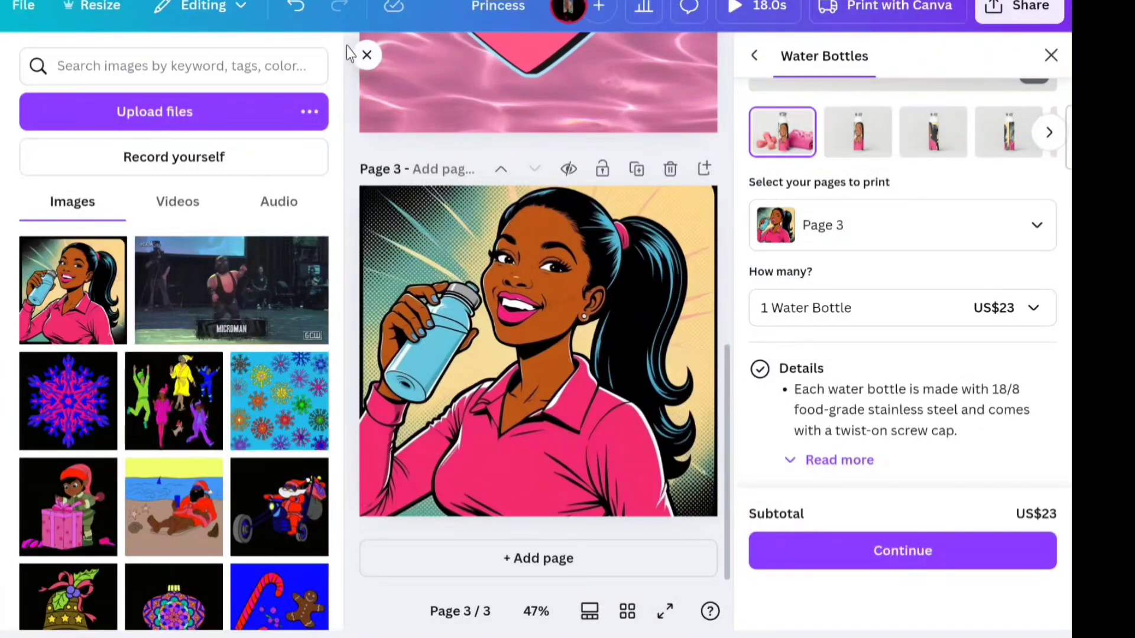
Step: Enlarge the water bottle mockup, examine the cartoon design from every side, and close the print preview
click(362, 56)
scroll(1011, 130, up, 5)
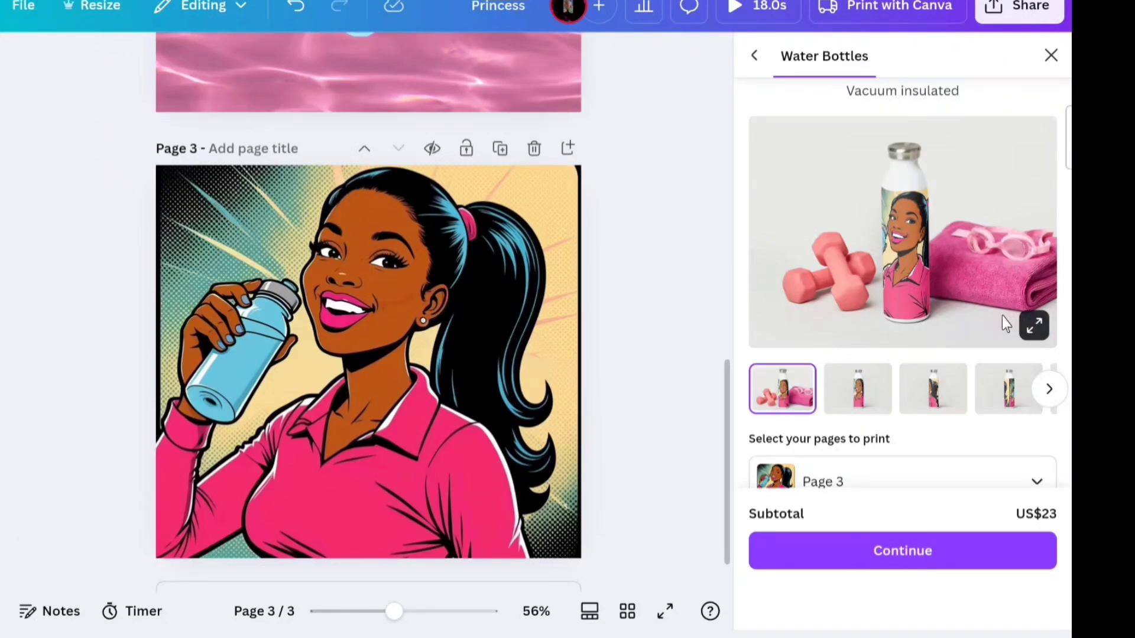
click(1034, 325)
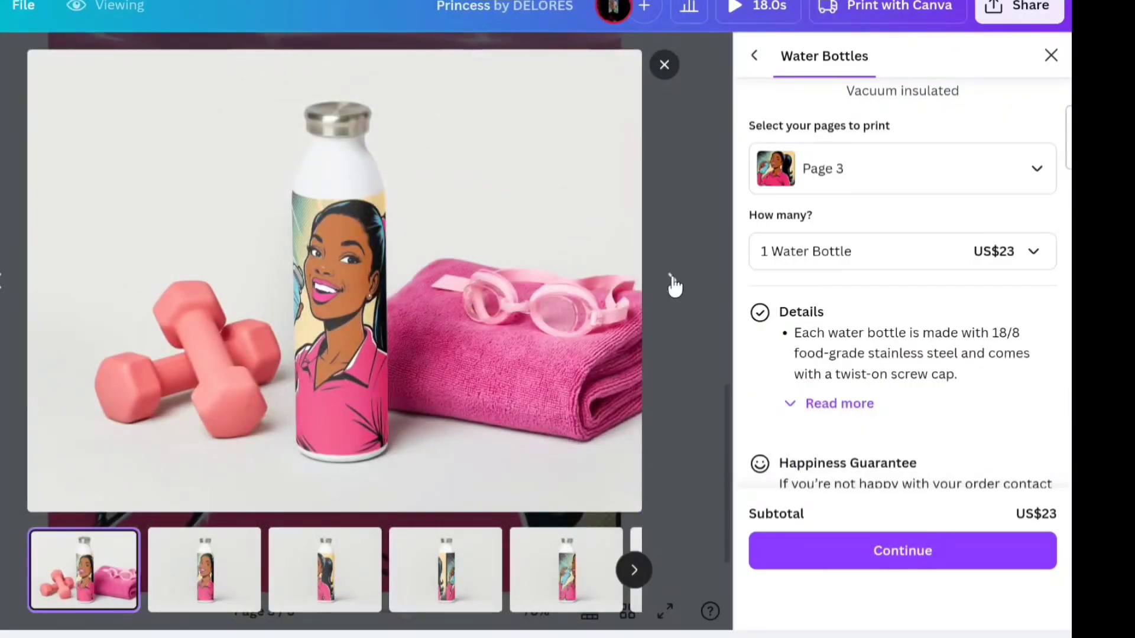
click(673, 288)
click(672, 288)
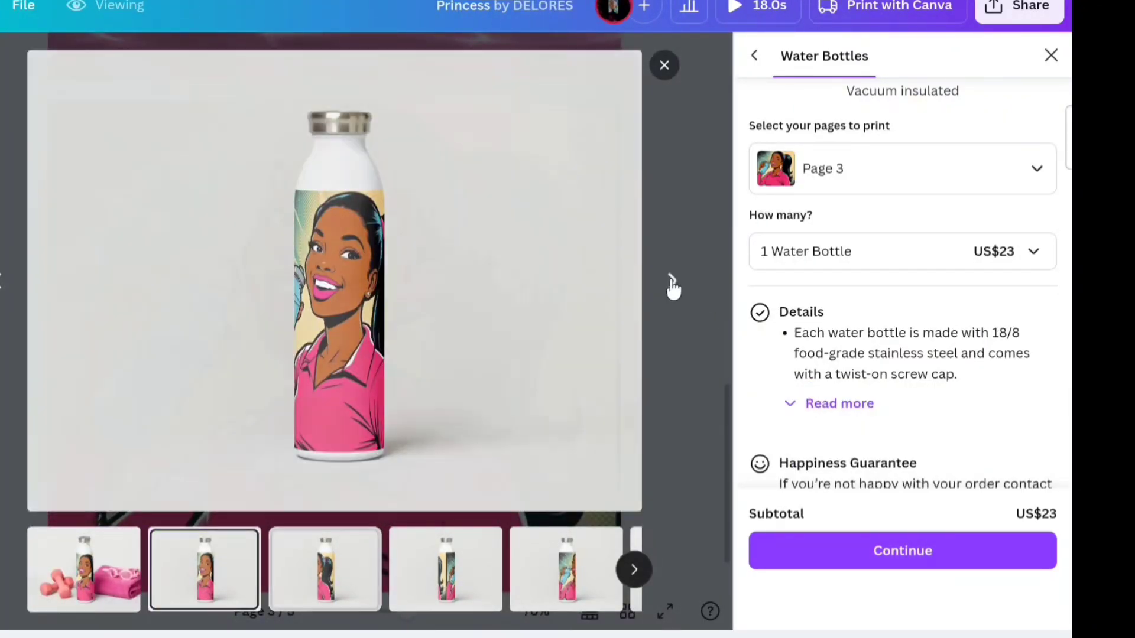
click(673, 287)
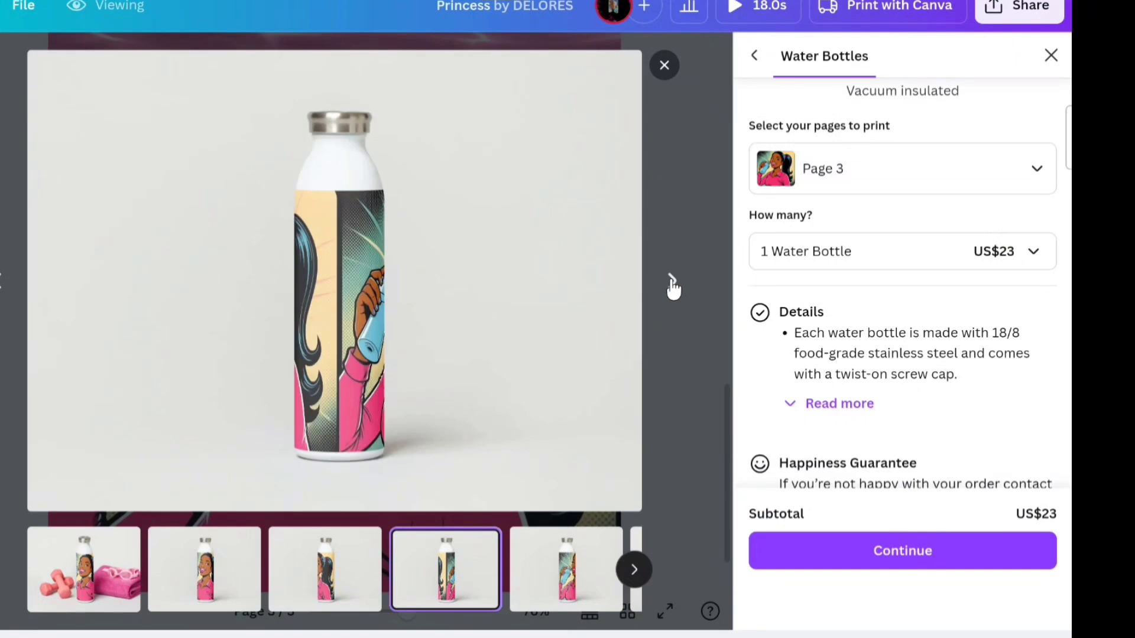
click(672, 287)
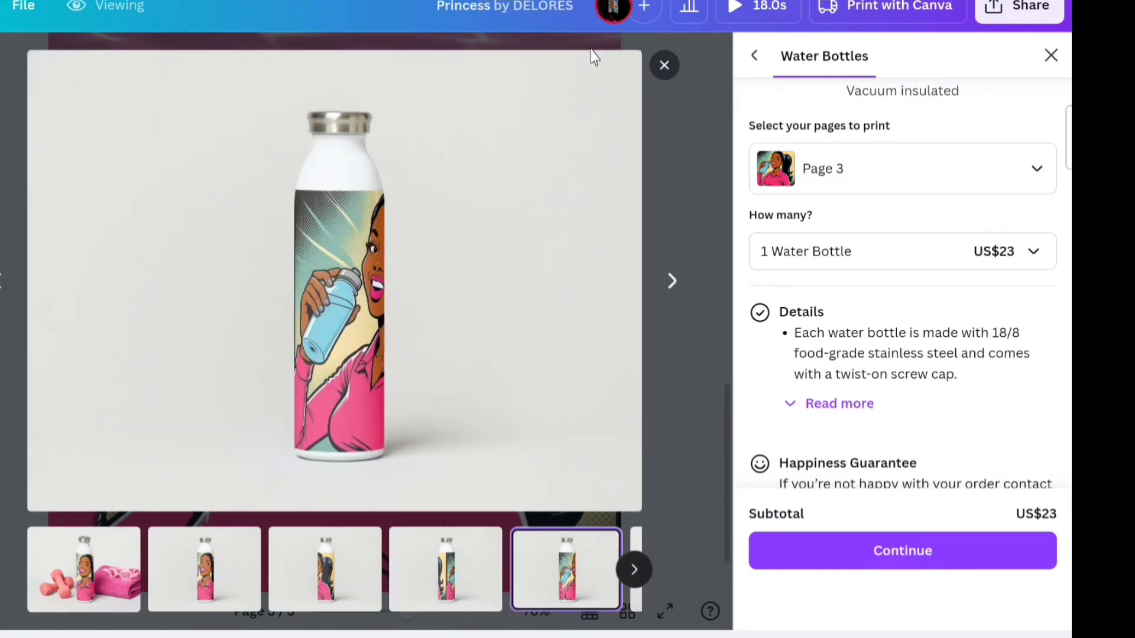
click(1050, 56)
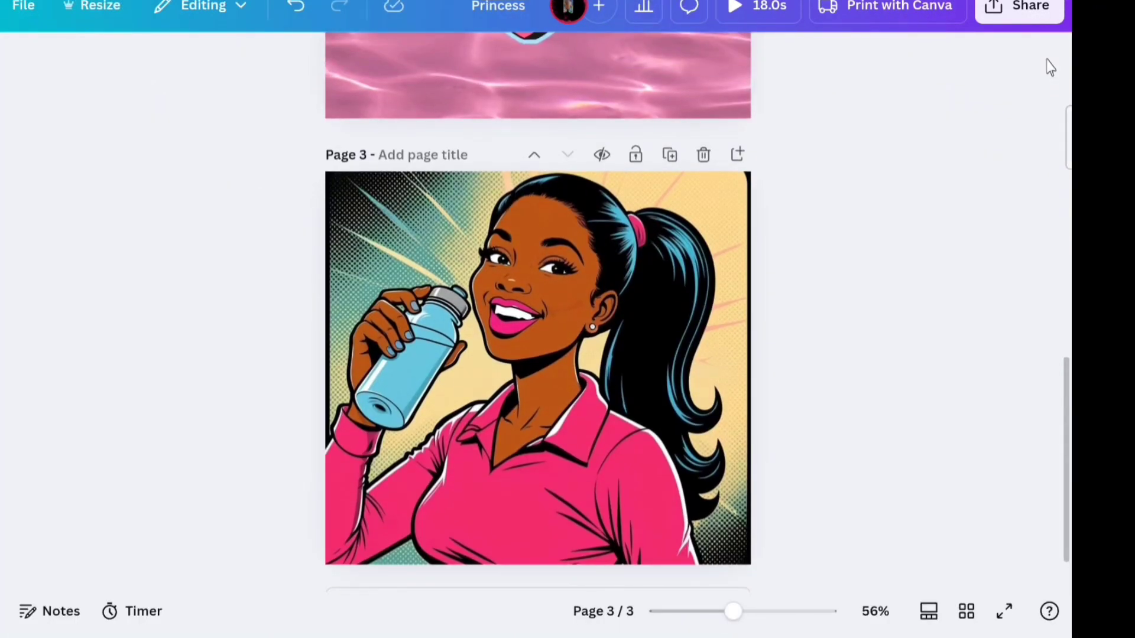